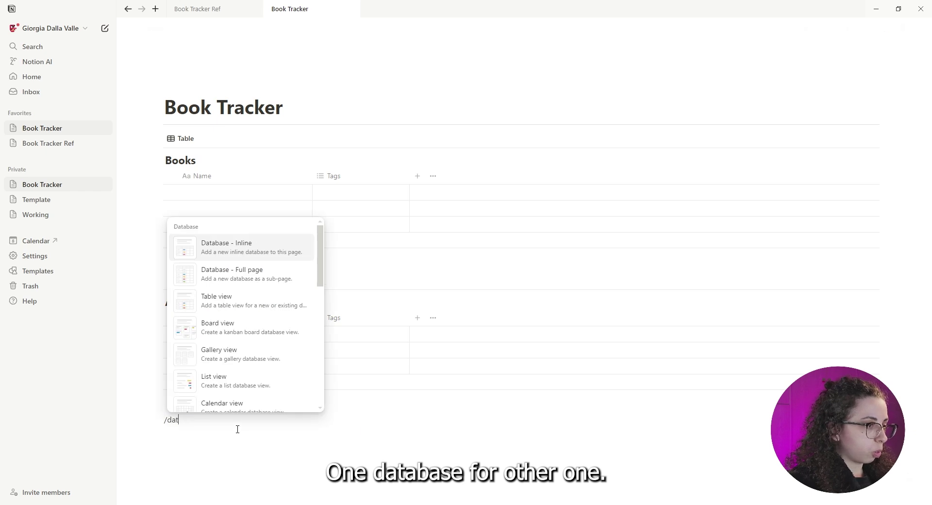
# - Add two inline databases below the Author database, titled Genre and Tracker
pyautogui.press('Return')
pyautogui.write('Genre')
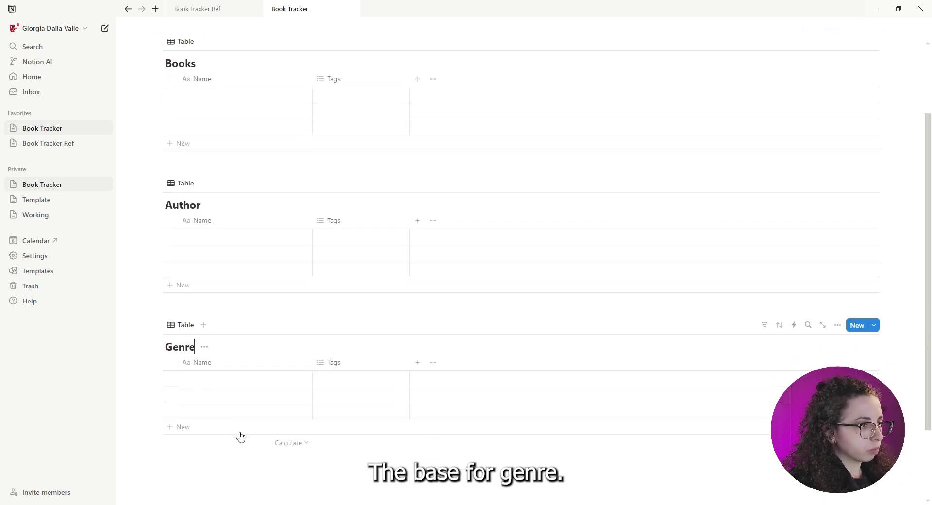
pyautogui.scroll(-2, 248, 456)
pyautogui.click(256, 477)
pyautogui.write('/data')
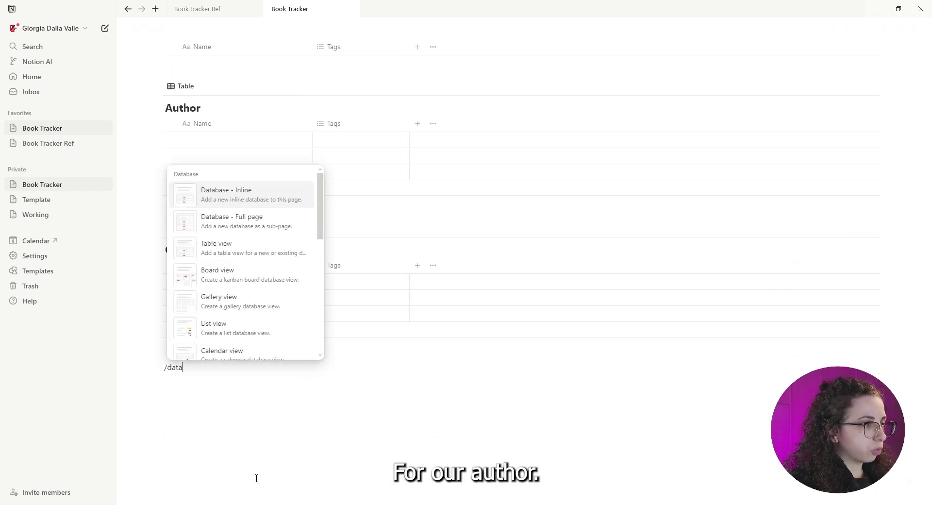
pyautogui.press('Return')
pyautogui.write('Tracker')
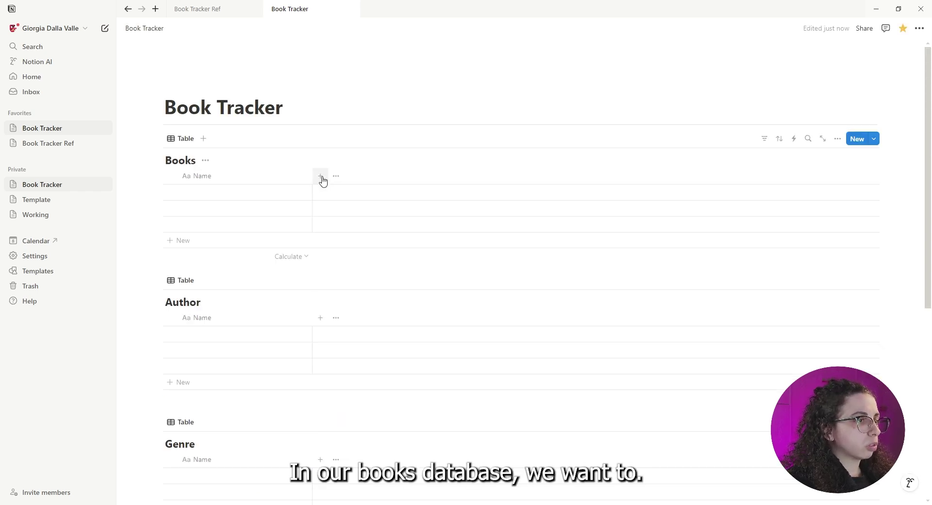
pyautogui.click(321, 178)
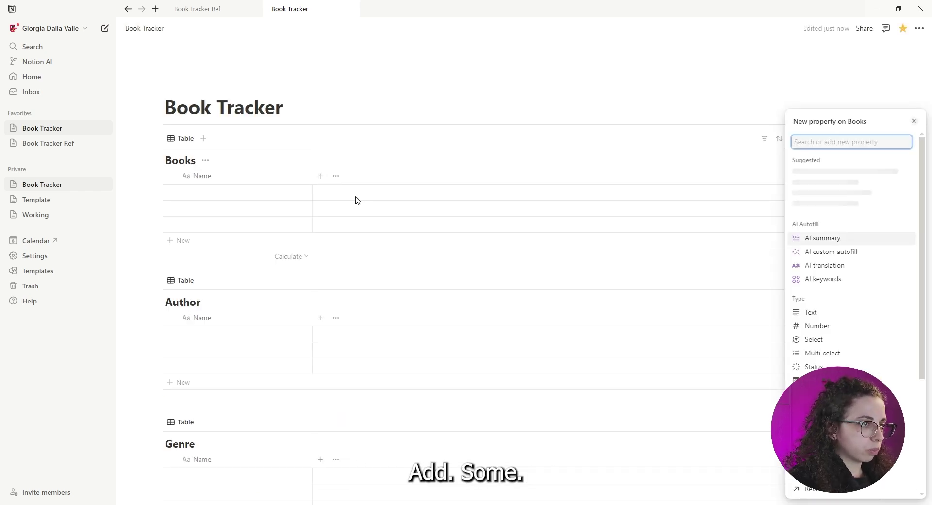
pyautogui.click(420, 162)
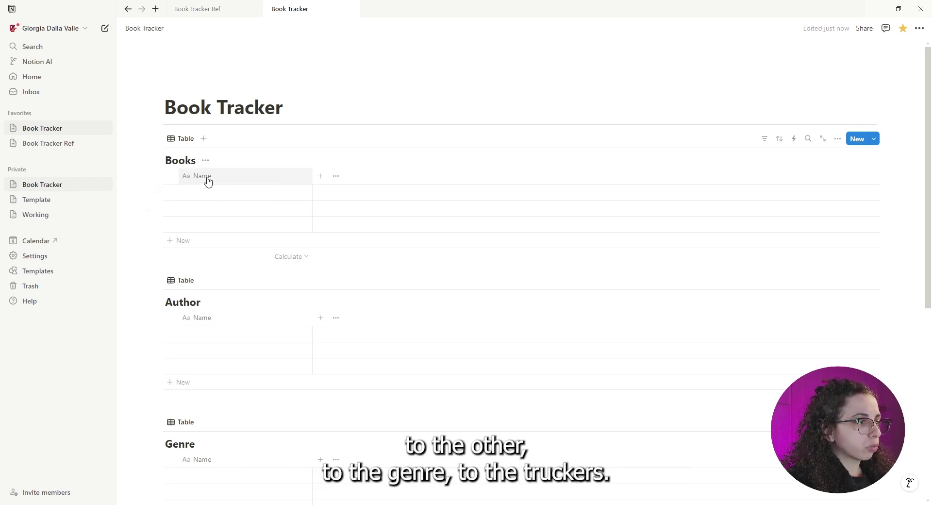
pyautogui.scroll(-2, 208, 194)
pyautogui.scroll(-2, 176, 236)
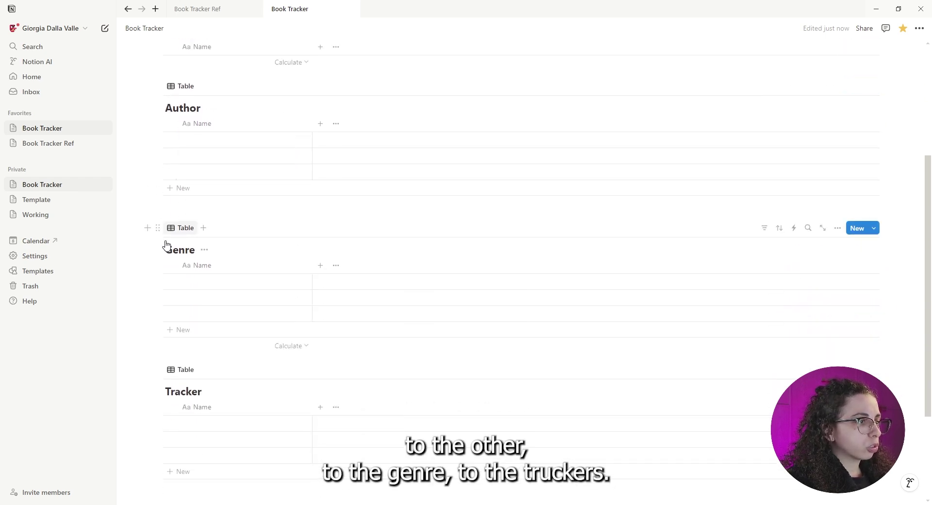
pyautogui.scroll(4, 224, 311)
# - Add a relation property to the Books database linked to the Author database, and show it on Author as well
pyautogui.click(320, 176)
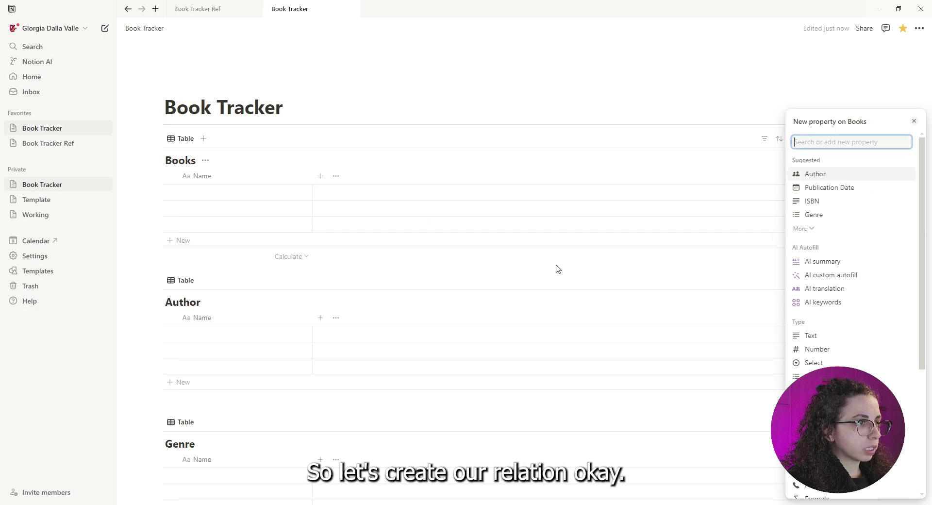
pyautogui.write('rela')
pyautogui.click(850, 210)
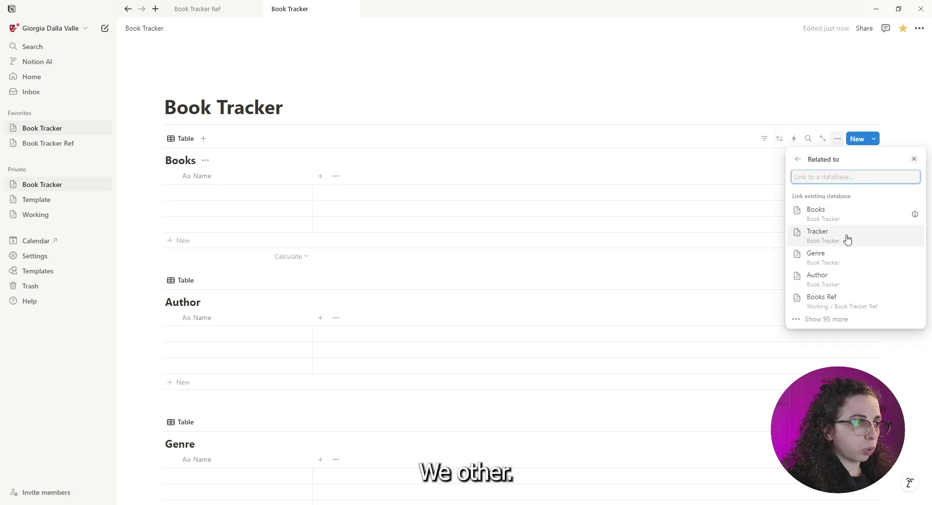
pyautogui.click(835, 285)
pyautogui.click(908, 219)
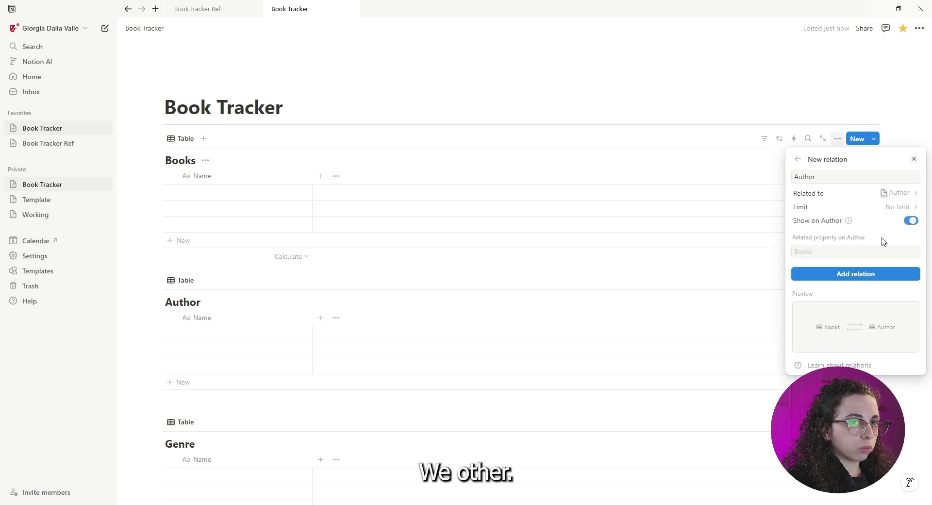
pyautogui.click(845, 274)
# - Add a two-way relation property to the Books database linked to the Genre database
pyautogui.click(416, 177)
pyautogui.write('rela')
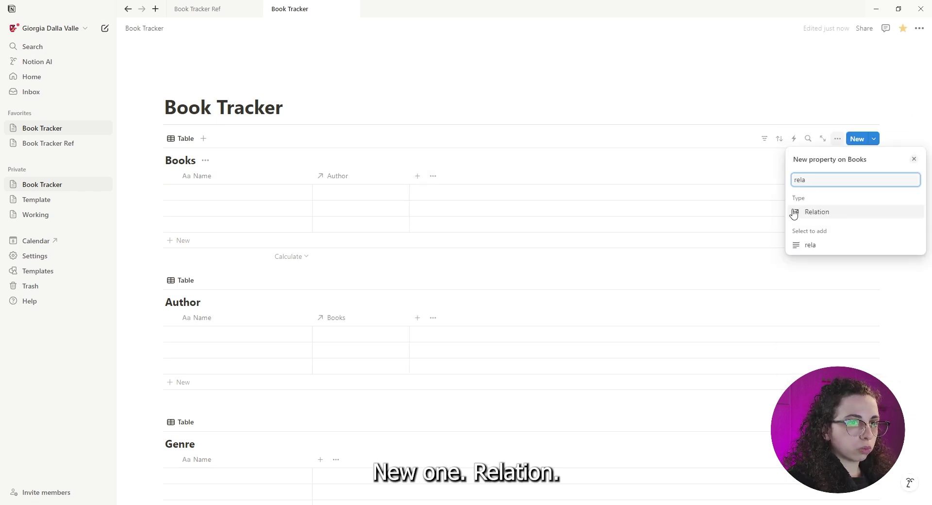
pyautogui.click(795, 214)
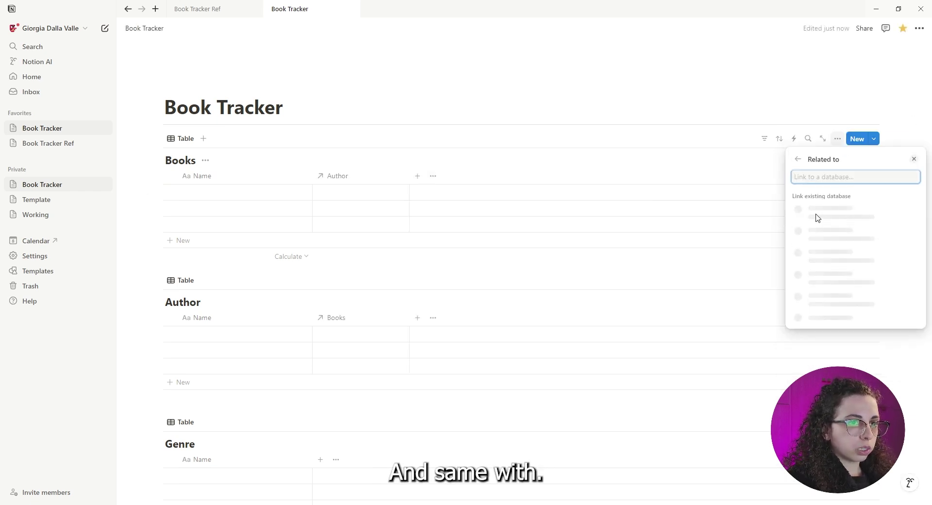
pyautogui.click(826, 257)
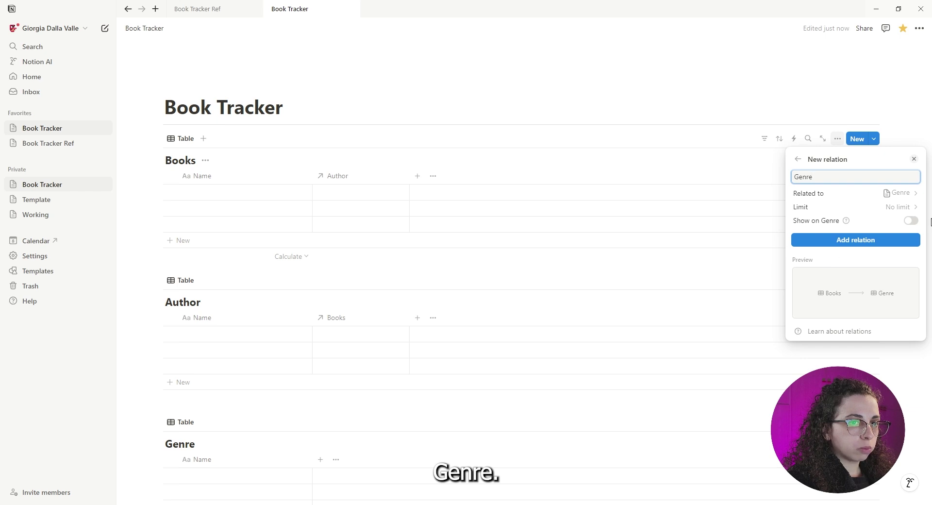
pyautogui.click(855, 240)
# - Add a relation from the Books database to the Tracker database on the Book Tracker page, also shown on Tracker
pyautogui.click(515, 176)
pyautogui.write('relat')
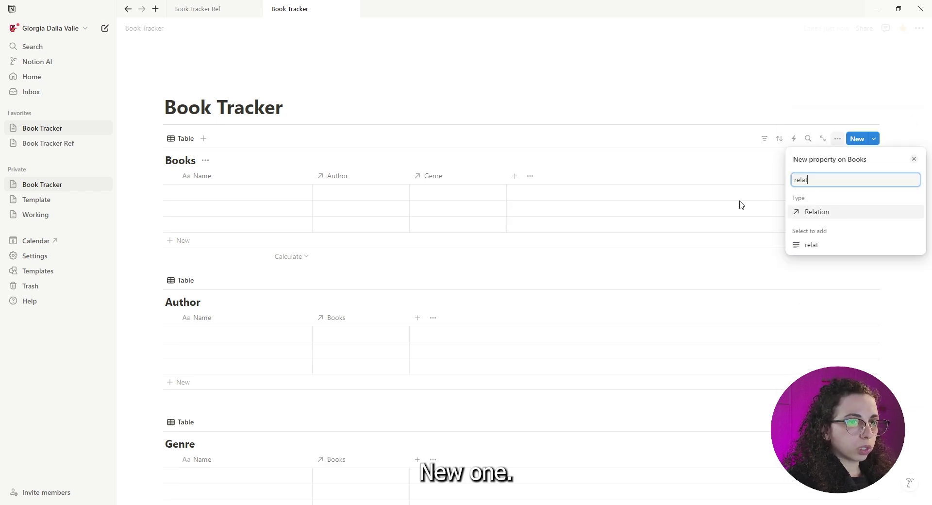
pyautogui.click(825, 213)
pyautogui.write('tracker')
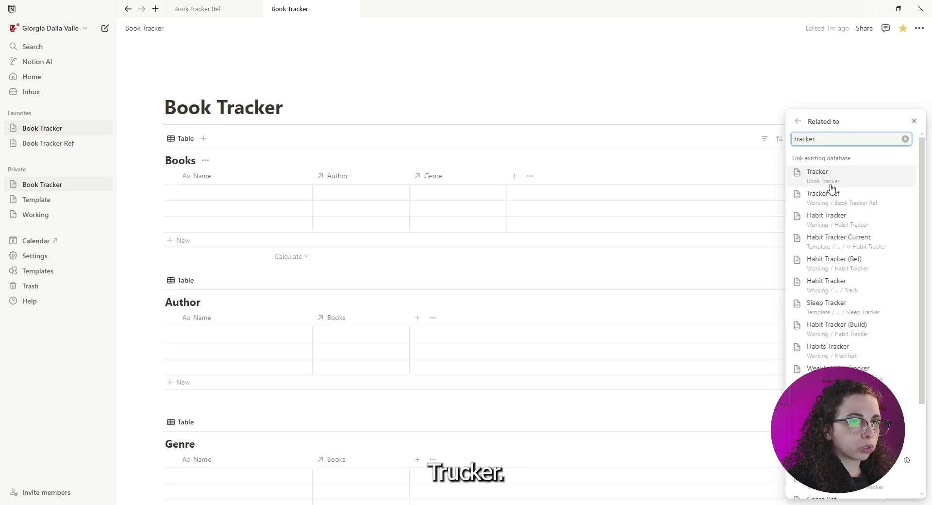
pyautogui.click(855, 176)
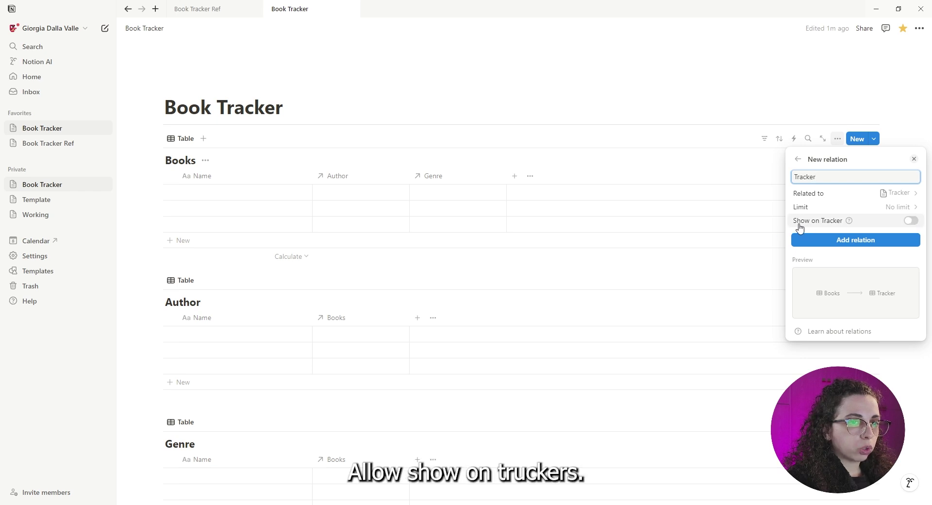
pyautogui.click(910, 224)
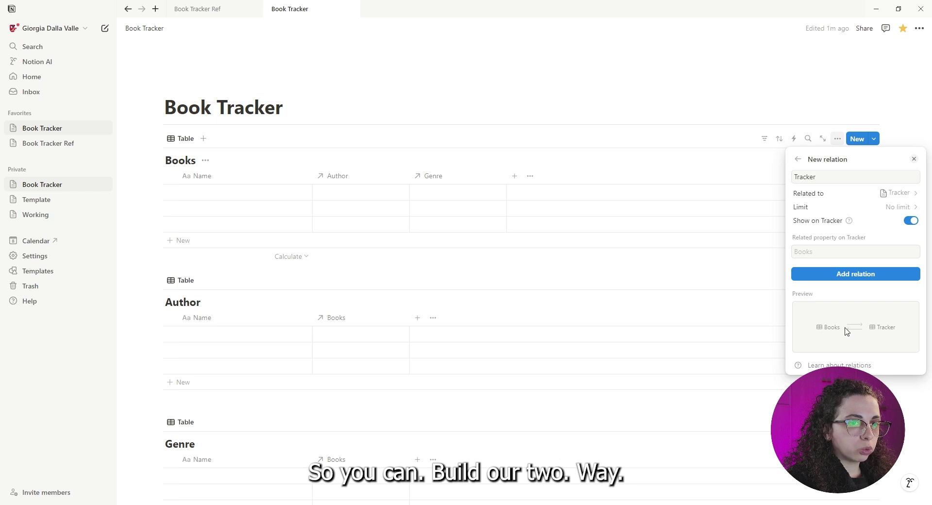
pyautogui.click(857, 273)
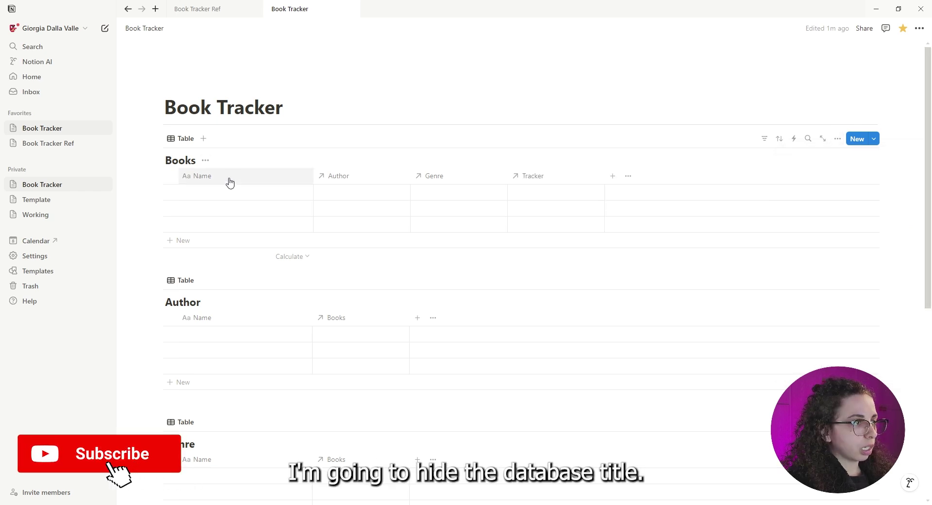
# - Hide the title of the Books database and rename its table view as All
pyautogui.click(205, 163)
pyautogui.click(197, 214)
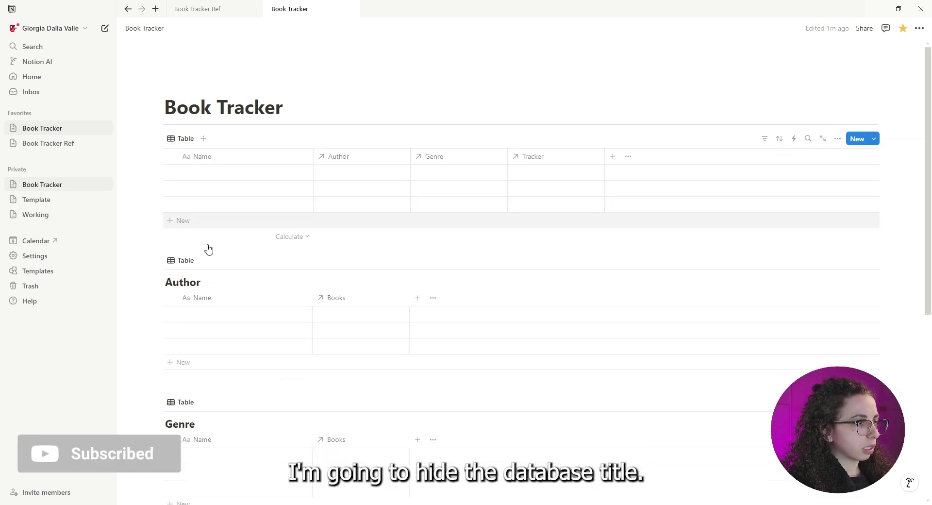
pyautogui.click(186, 138)
pyautogui.click(203, 167)
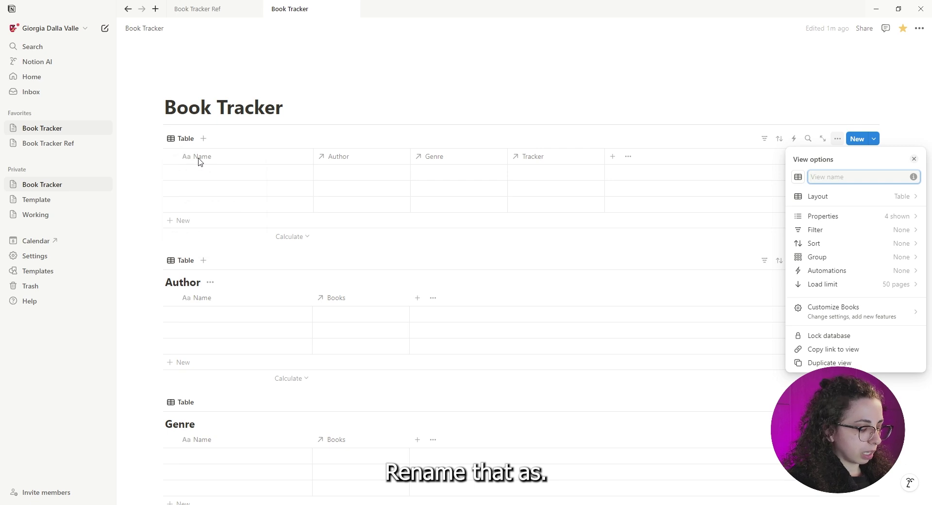
pyautogui.write('All')
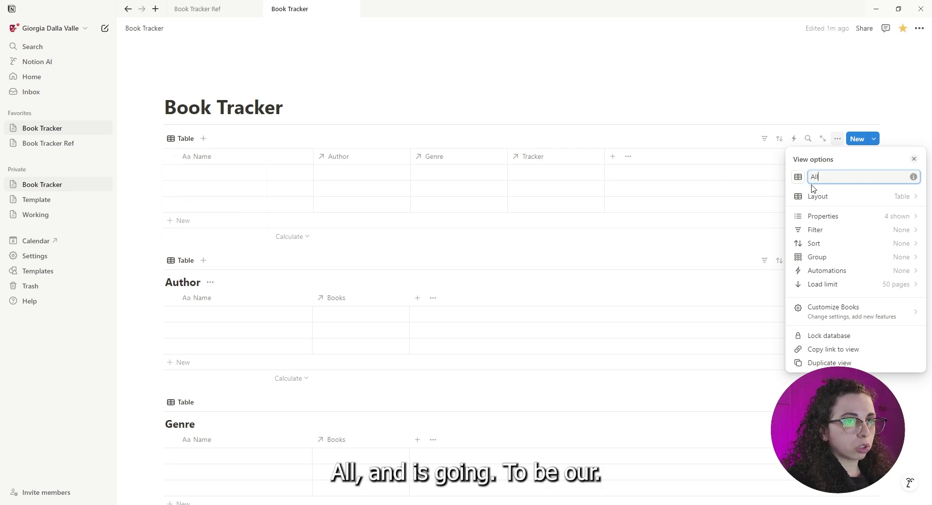
# - Change the icon of the All view in the Books database to the database symbol
pyautogui.click(799, 177)
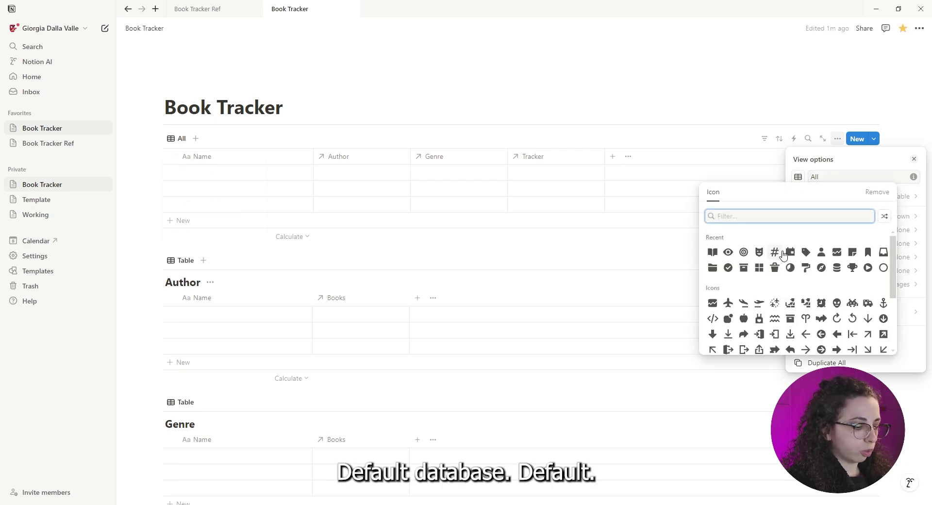
pyautogui.write('data')
pyautogui.click(779, 237)
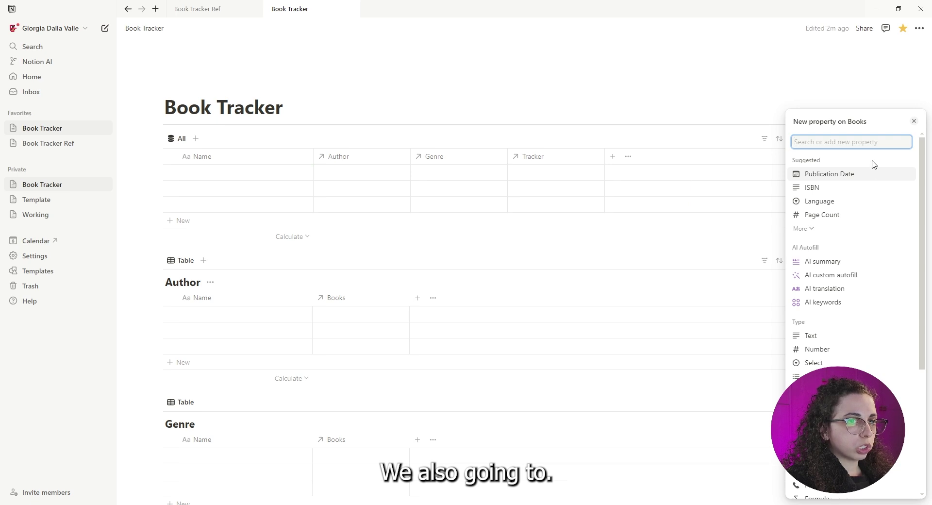
# - Add a number property named Pages to the Books database and place it directly after the Name column
pyautogui.write('num')
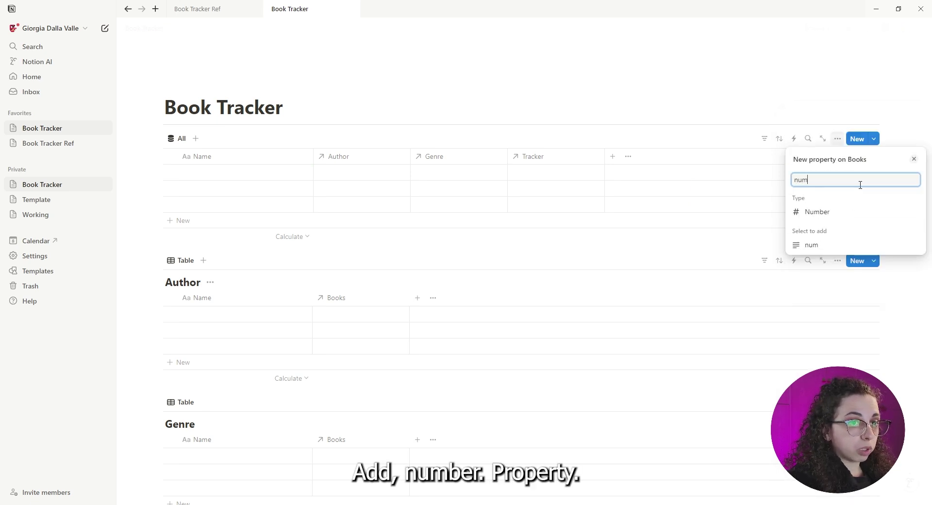
pyautogui.click(851, 215)
pyautogui.click(652, 117)
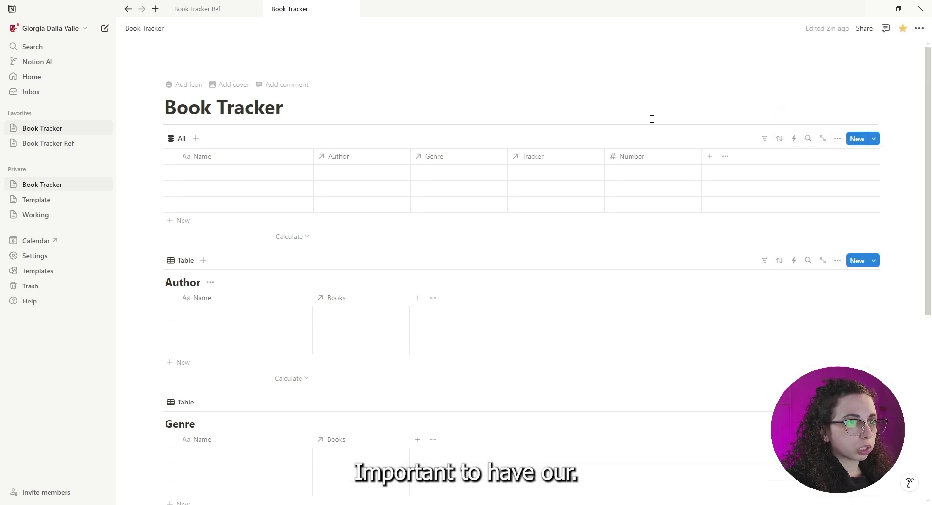
pyautogui.click(650, 157)
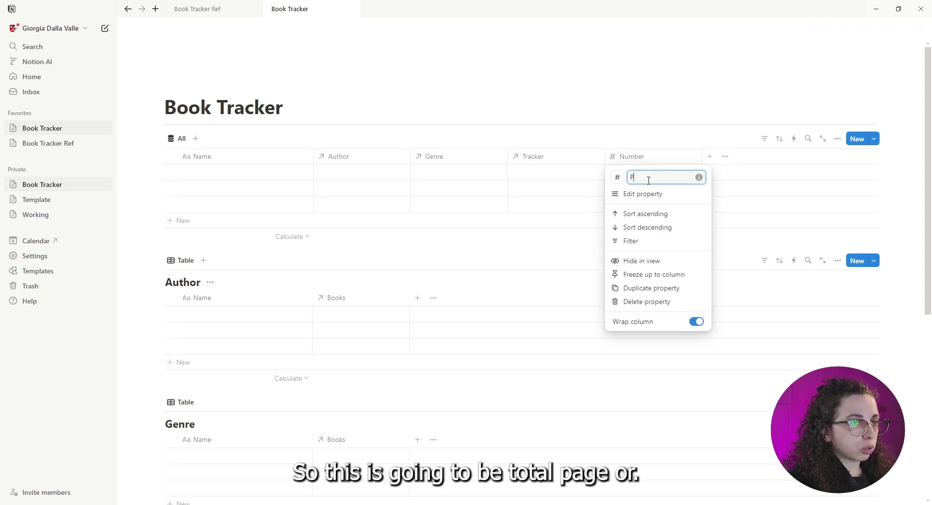
pyautogui.write('Pages')
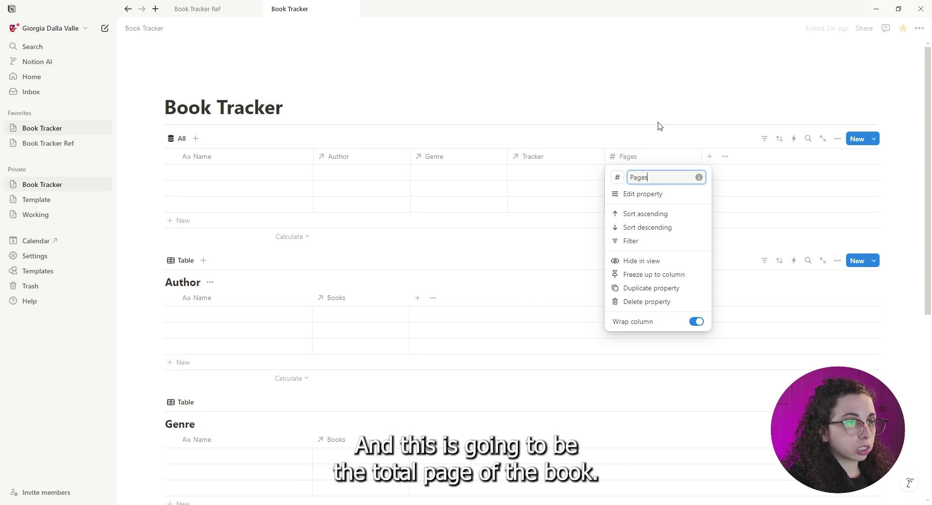
pyautogui.press('Return')
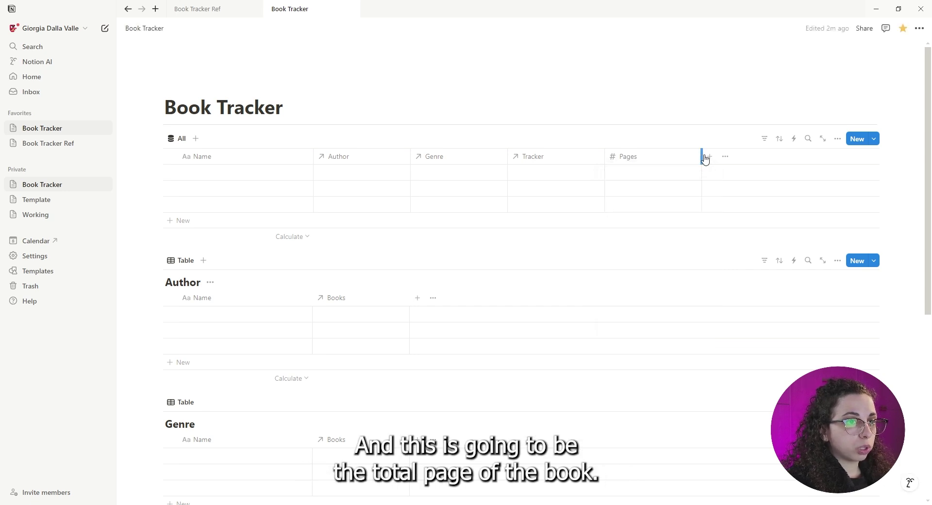
pyautogui.moveTo(649, 162); pyautogui.dragTo(326, 179)
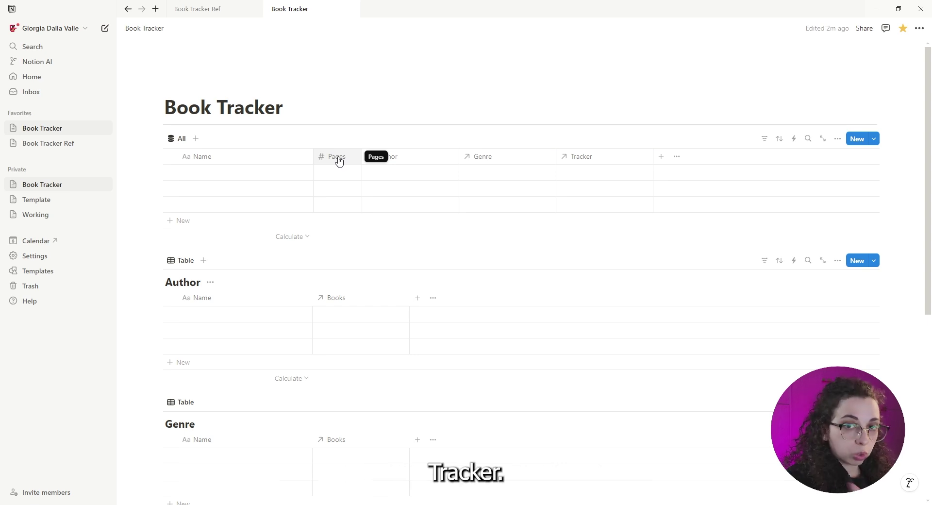
# - Narrow the Name column of the Tracker database slightly
pyautogui.scroll(-5, 332, 209)
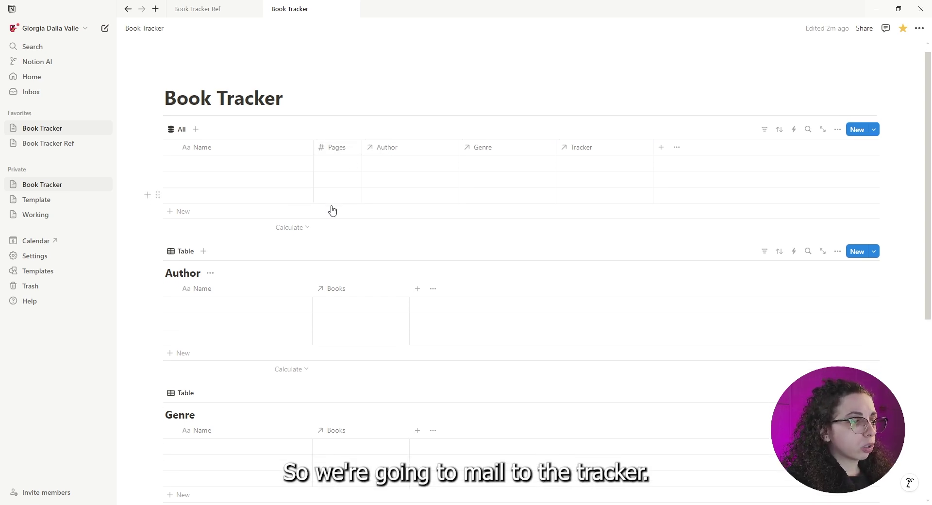
pyautogui.scroll(-2, 333, 209)
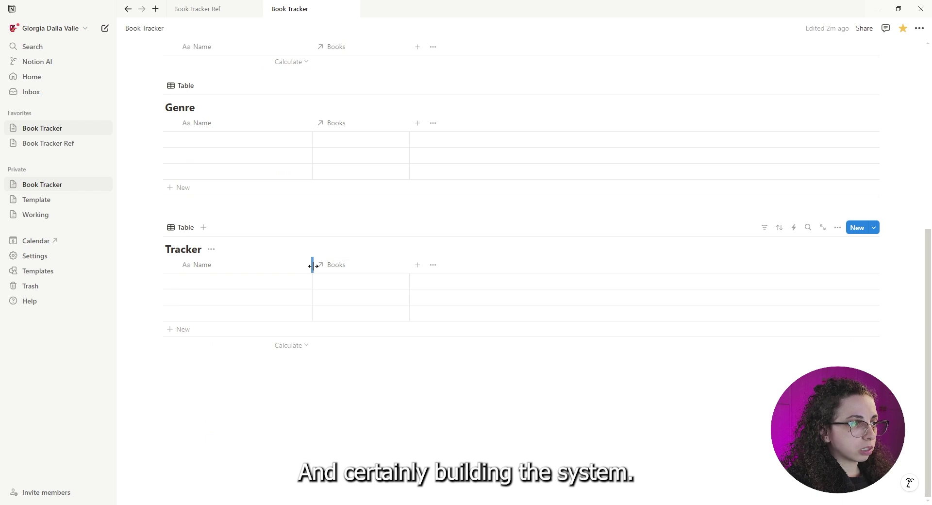
pyautogui.moveTo(312, 268); pyautogui.dragTo(291, 270)
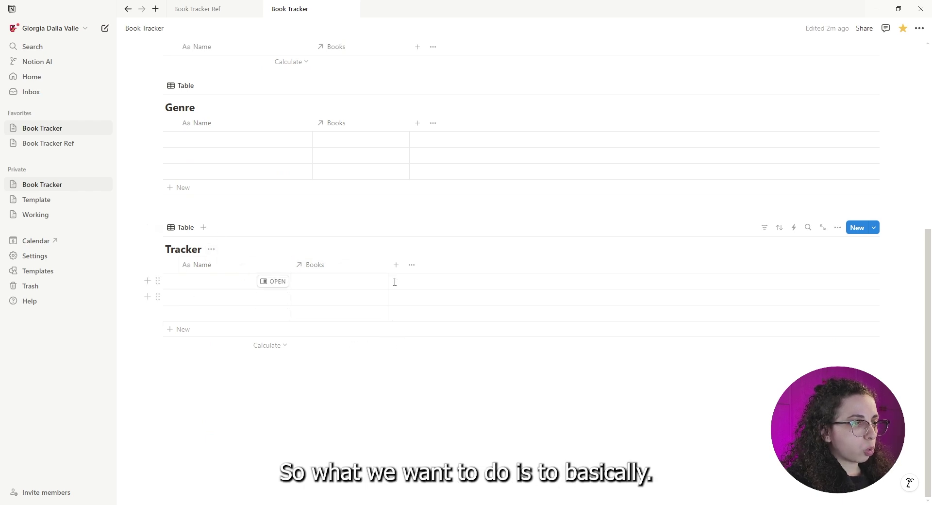
# - Add a number property named Current to the Tracker database
pyautogui.click(397, 267)
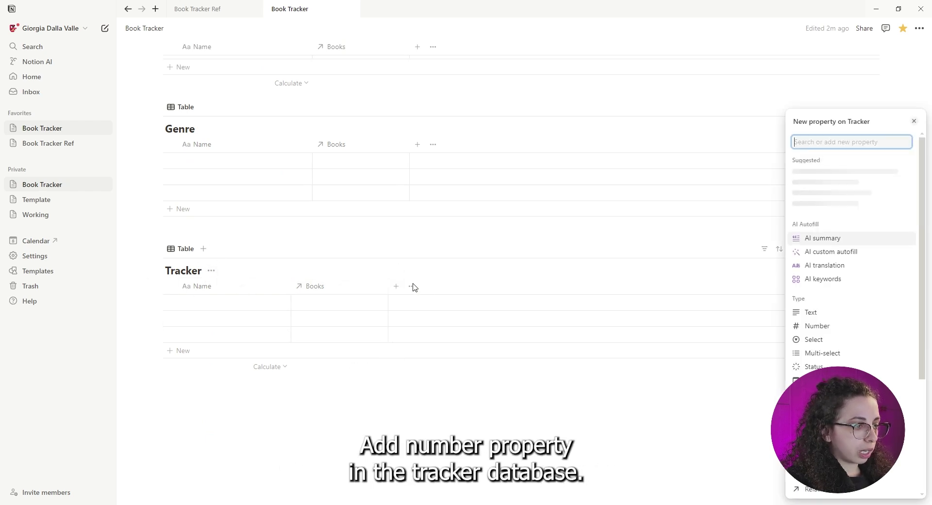
pyautogui.write('num')
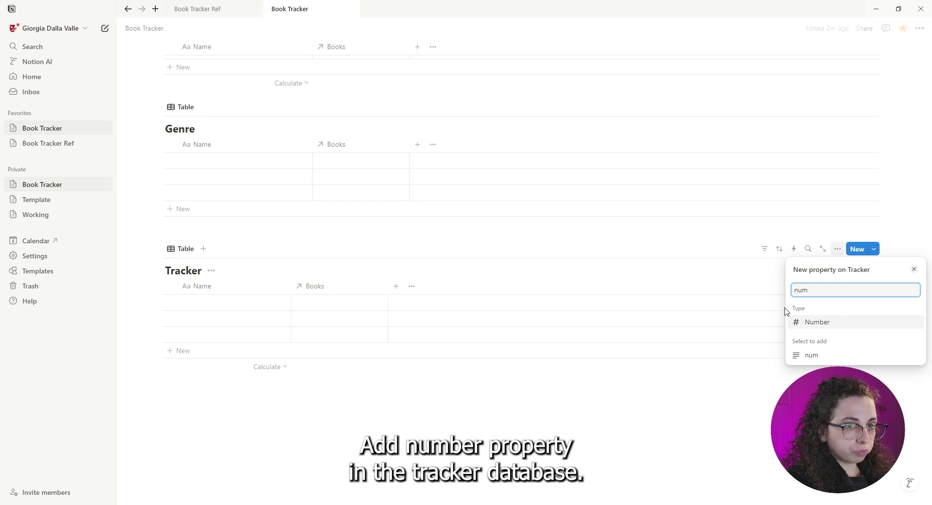
pyautogui.click(817, 323)
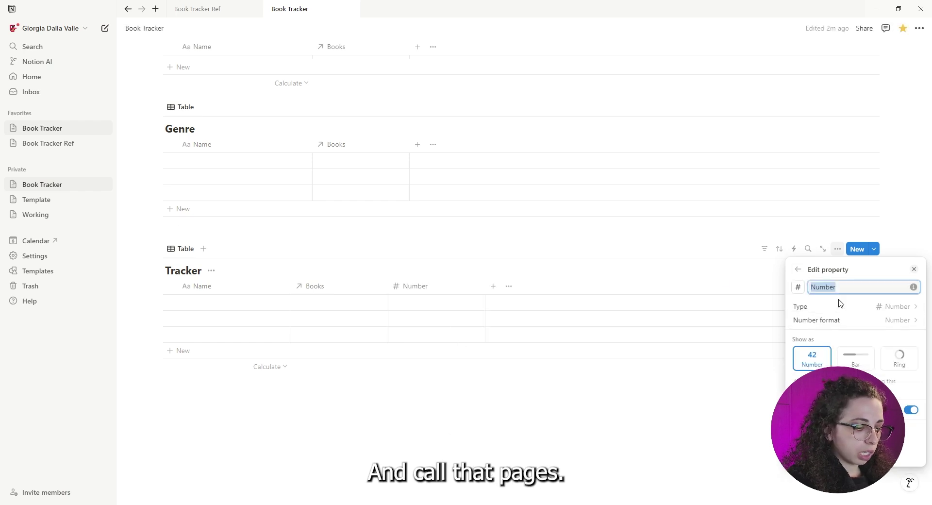
pyautogui.write('Current')
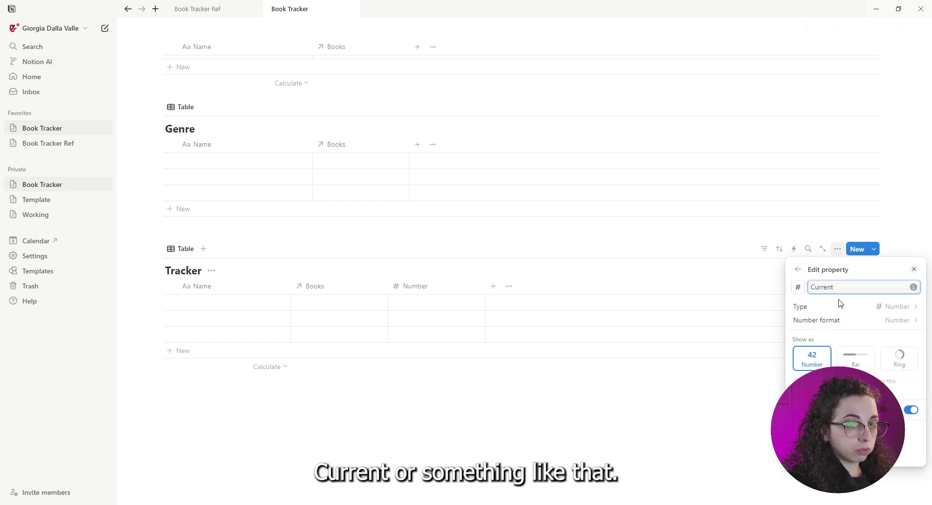
# - Add a date property to the Tracker database and place it directly after the Name column
pyautogui.click(625, 386)
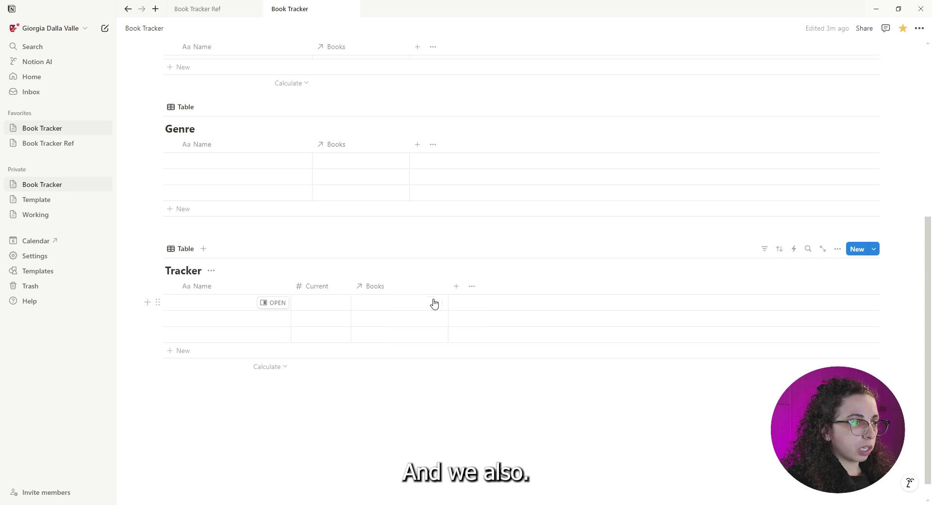
pyautogui.click(457, 287)
pyautogui.write('date')
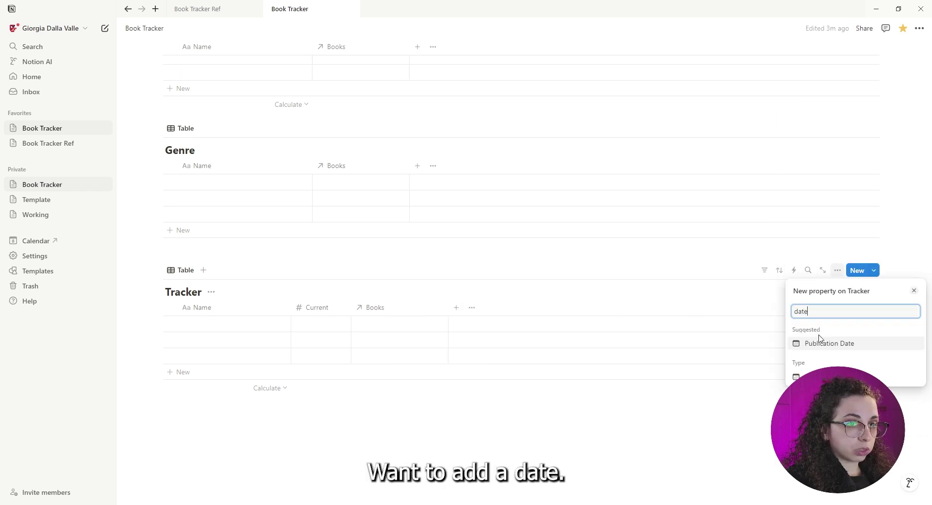
pyautogui.click(821, 377)
pyautogui.click(569, 440)
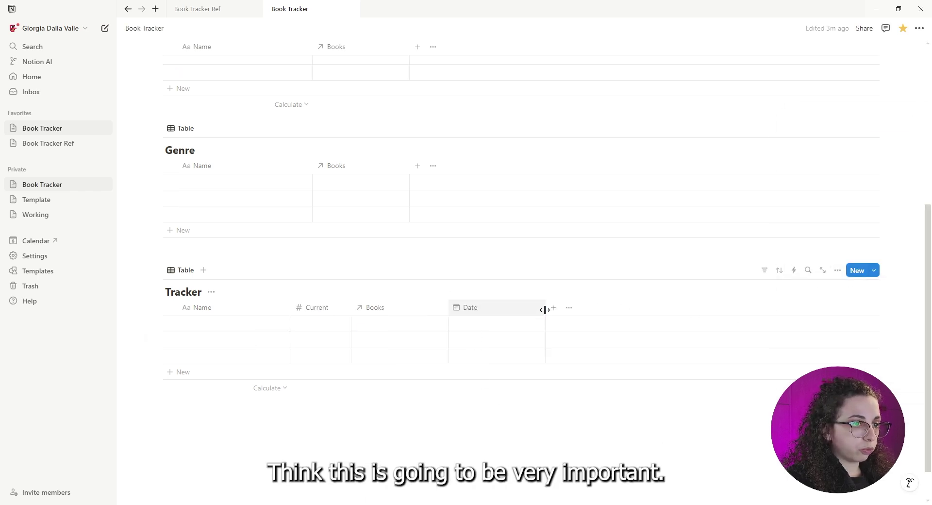
pyautogui.moveTo(544, 307); pyautogui.dragTo(308, 317)
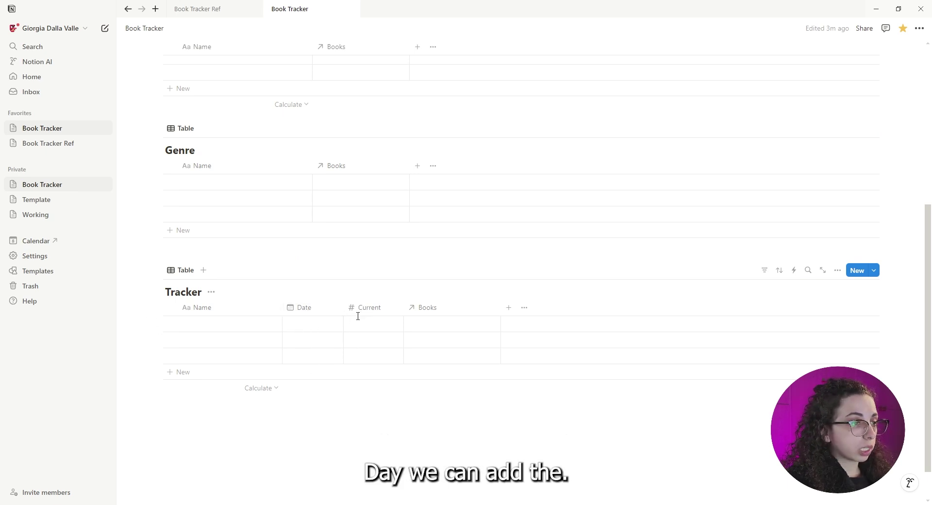
pyautogui.click(396, 326)
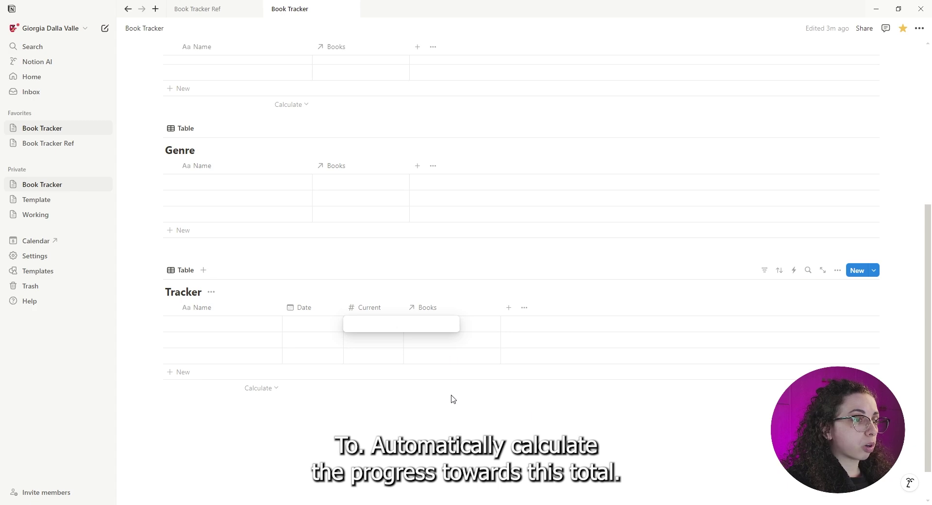
pyautogui.scroll(5, 453, 399)
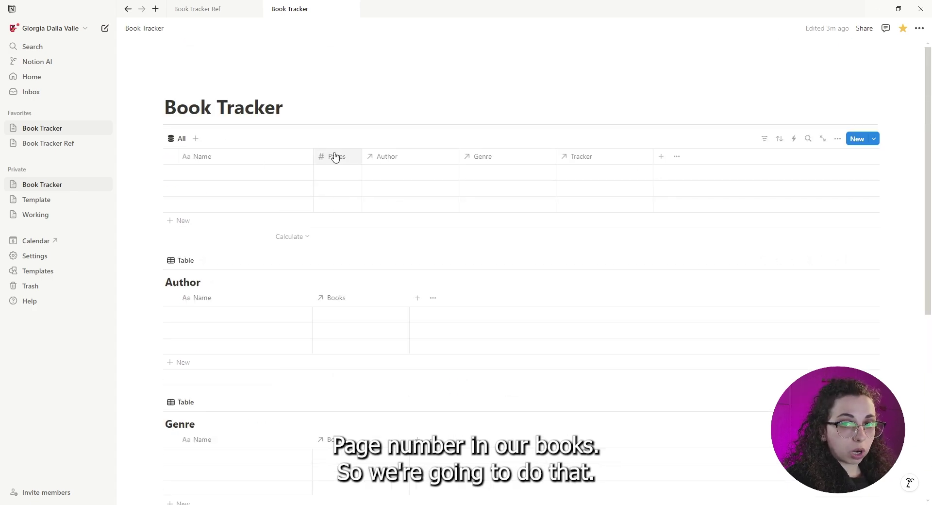
pyautogui.scroll(-6, 379, 258)
pyautogui.scroll(-1, 403, 397)
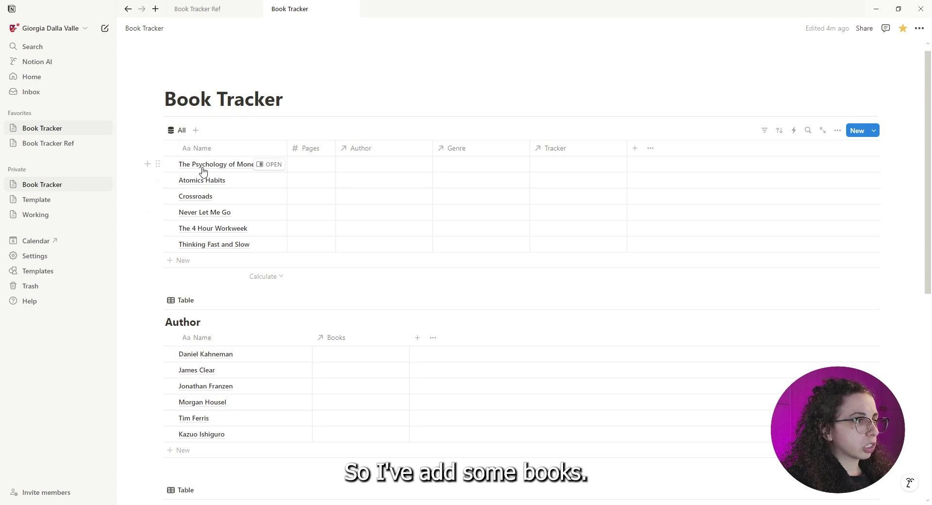
pyautogui.scroll(-4, 209, 229)
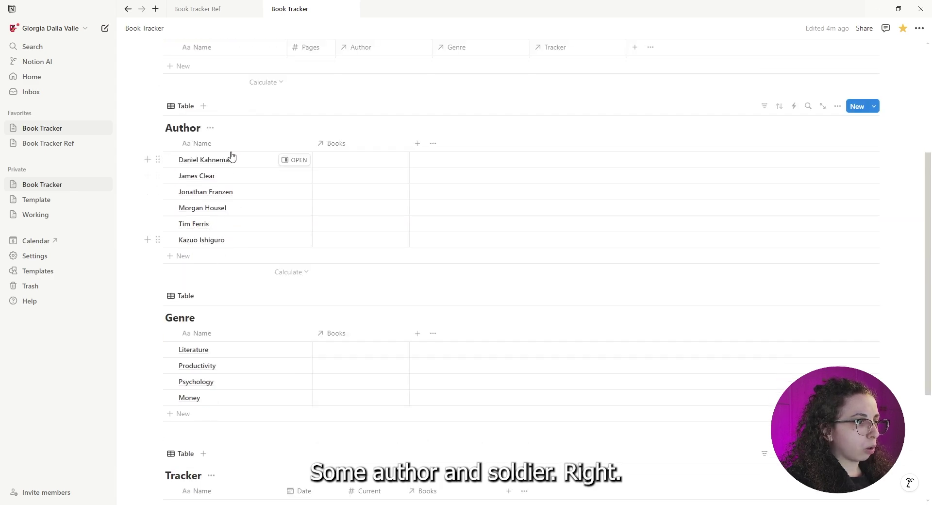
pyautogui.scroll(-4, 211, 235)
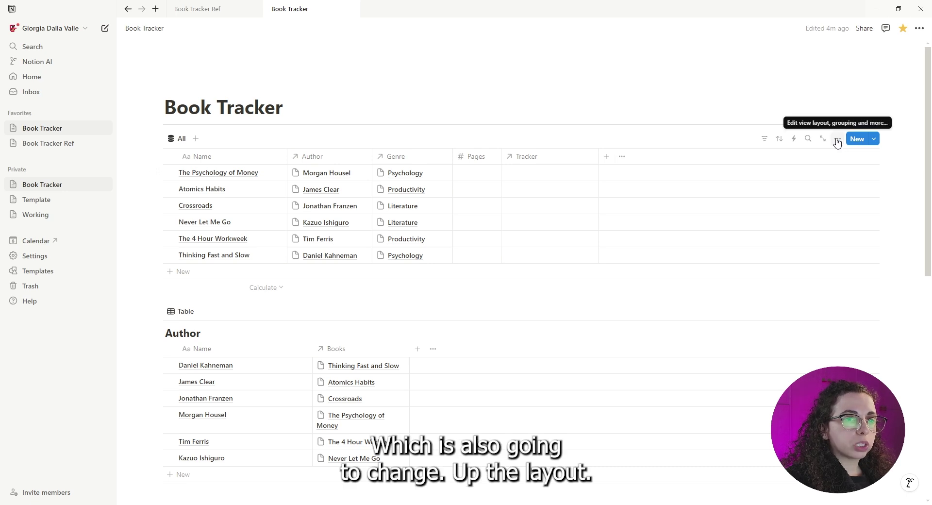
# - Turn off wrapping of all columns in the layout of the All view of the Books database
pyautogui.click(838, 139)
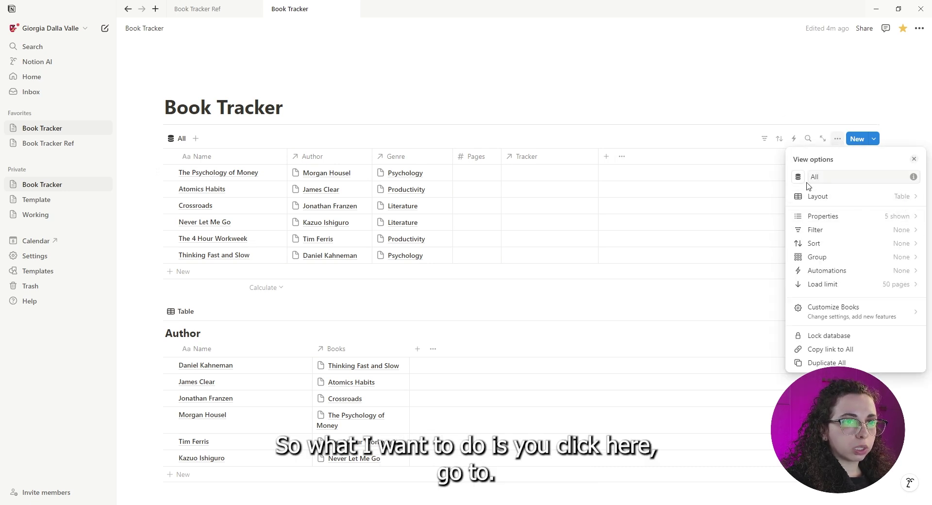
pyautogui.click(915, 197)
pyautogui.click(911, 277)
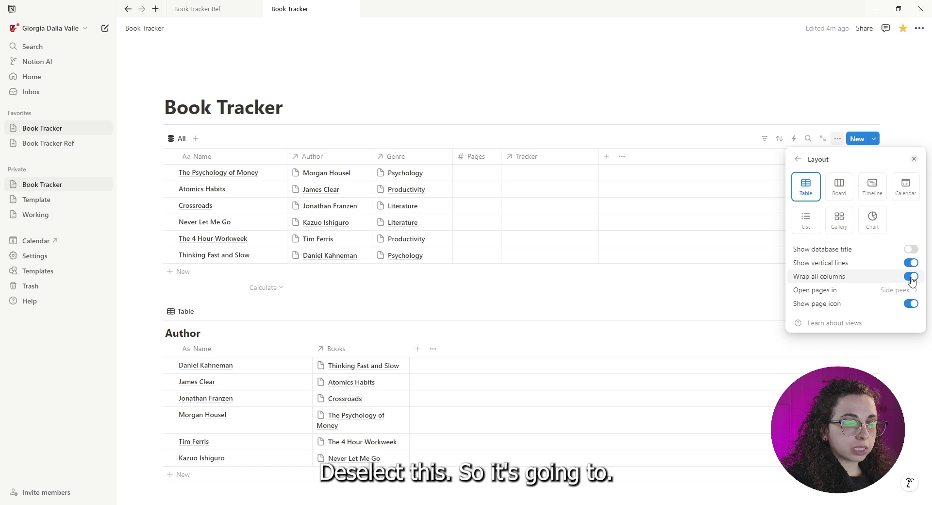
pyautogui.click(911, 277)
pyautogui.click(911, 277)
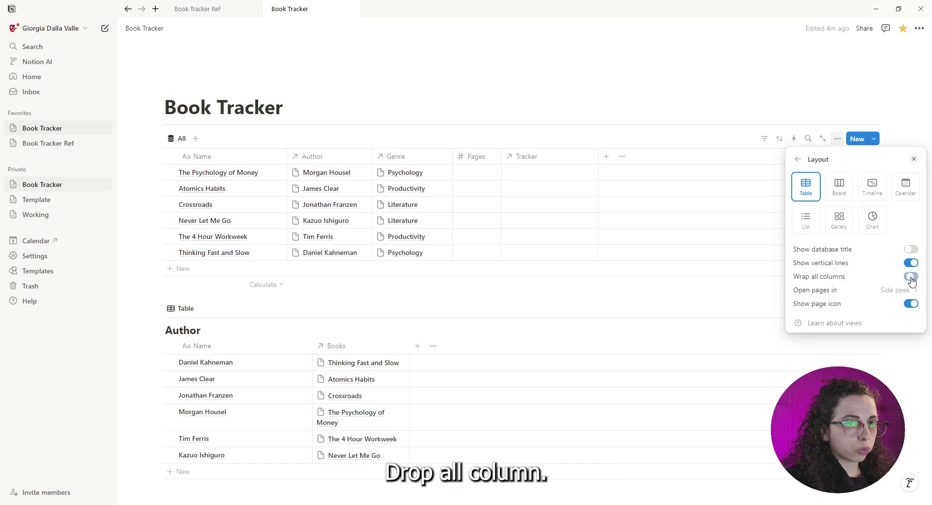
pyautogui.click(608, 334)
# - Turn off wrapping of all columns in the Author database's table layout
pyautogui.scroll(-3, 693, 333)
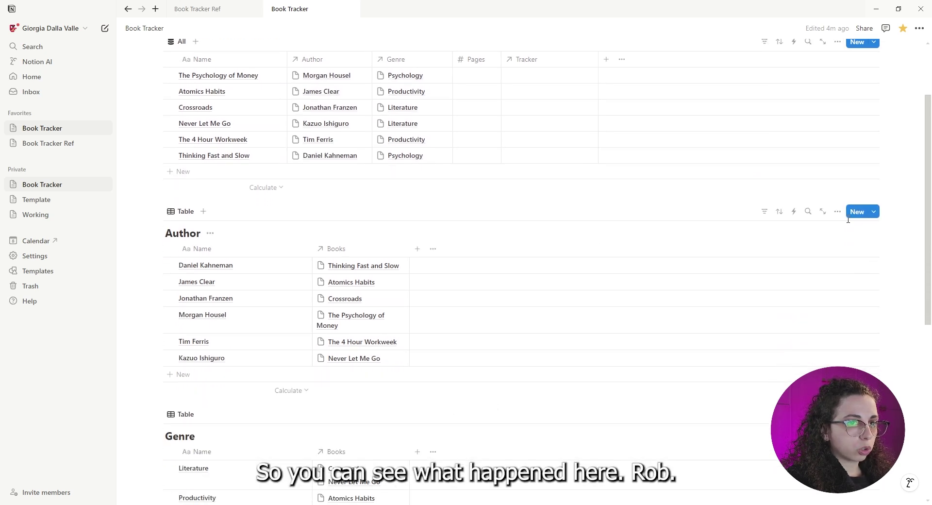
pyautogui.click(837, 234)
pyautogui.click(892, 291)
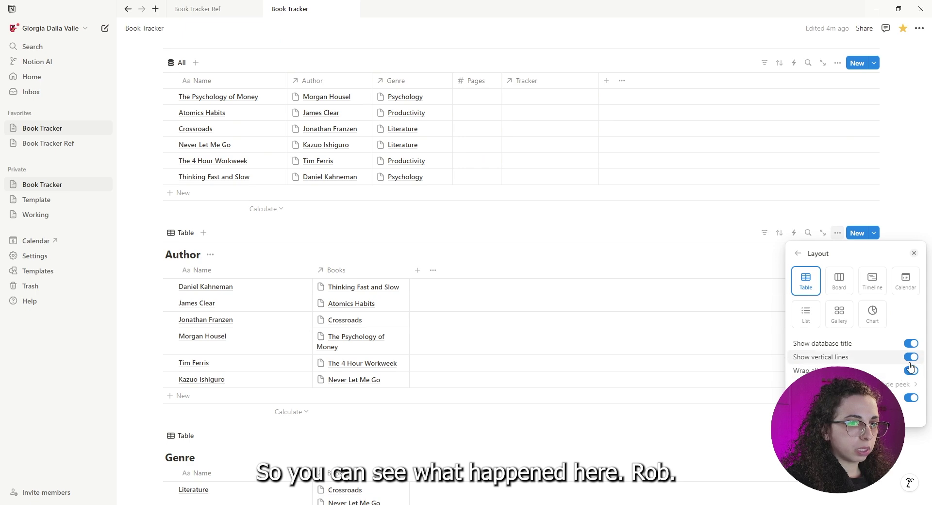
pyautogui.click(911, 371)
pyautogui.press('Escape')
# - Turn off wrapping of all columns in the Genre database's table layout
pyautogui.scroll(-5, 729, 291)
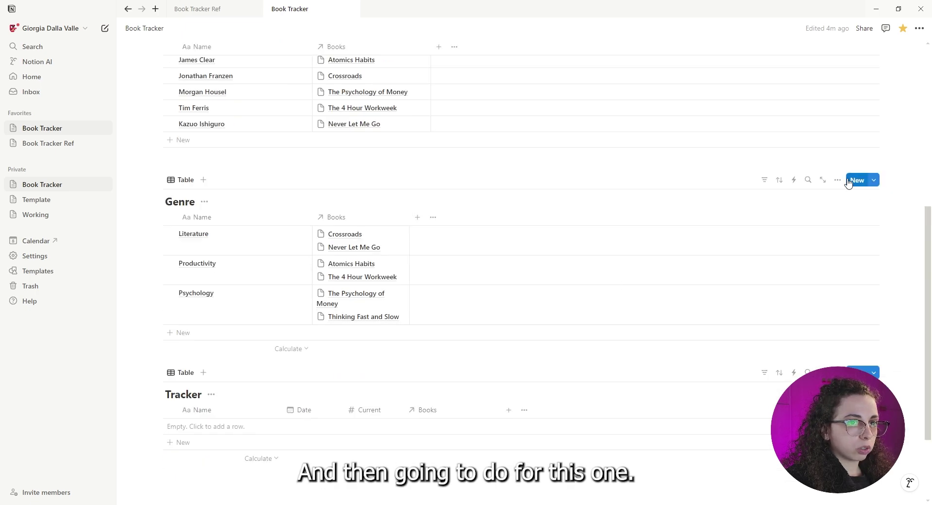
pyautogui.click(837, 201)
pyautogui.click(913, 278)
pyautogui.click(799, 221)
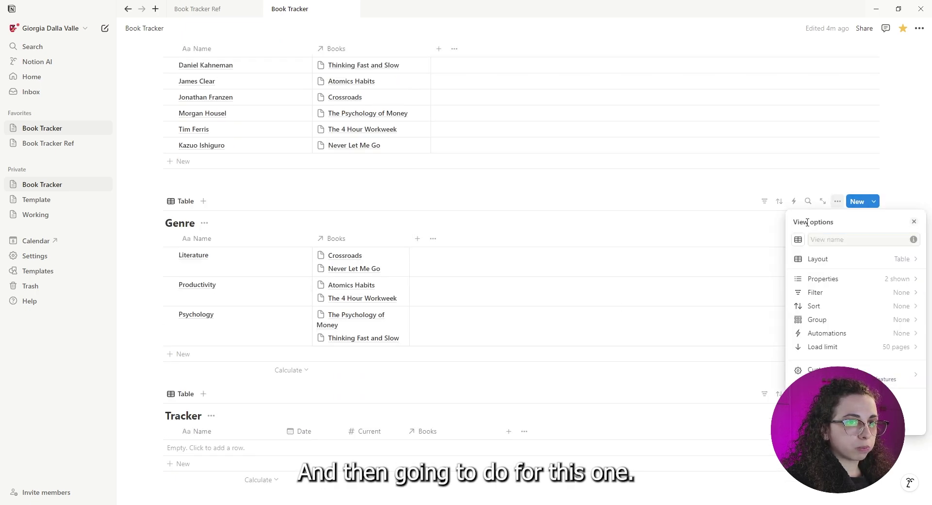
pyautogui.click(894, 260)
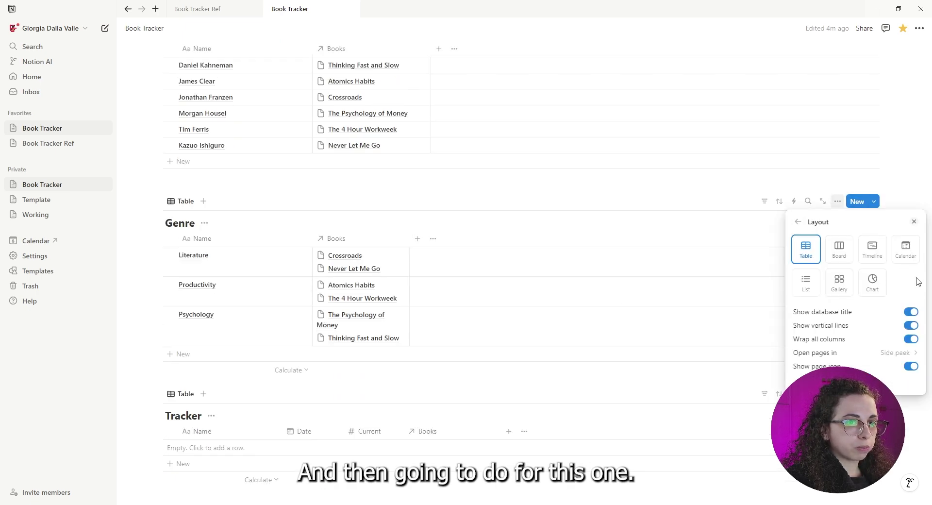
pyautogui.click(911, 339)
pyautogui.press('Escape')
pyautogui.scroll(6, 508, 426)
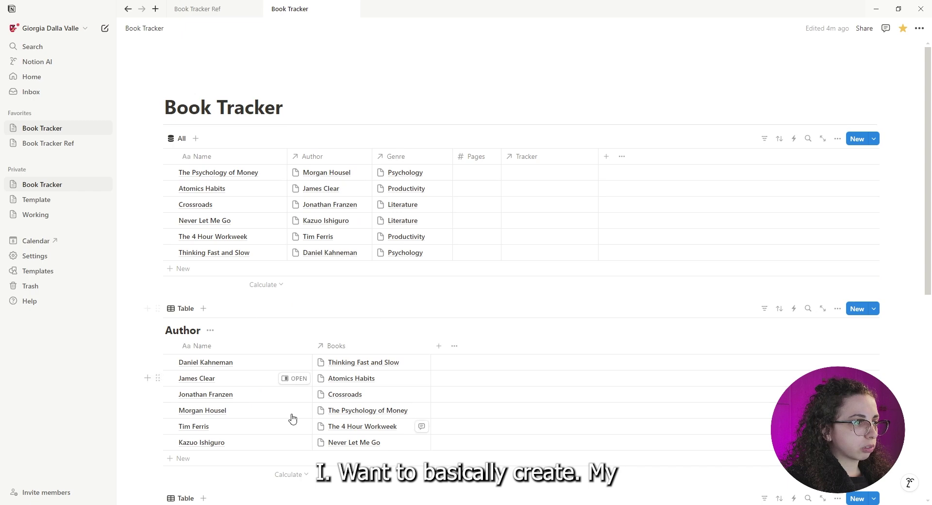
pyautogui.scroll(-6, 437, 339)
pyautogui.scroll(-2, 436, 339)
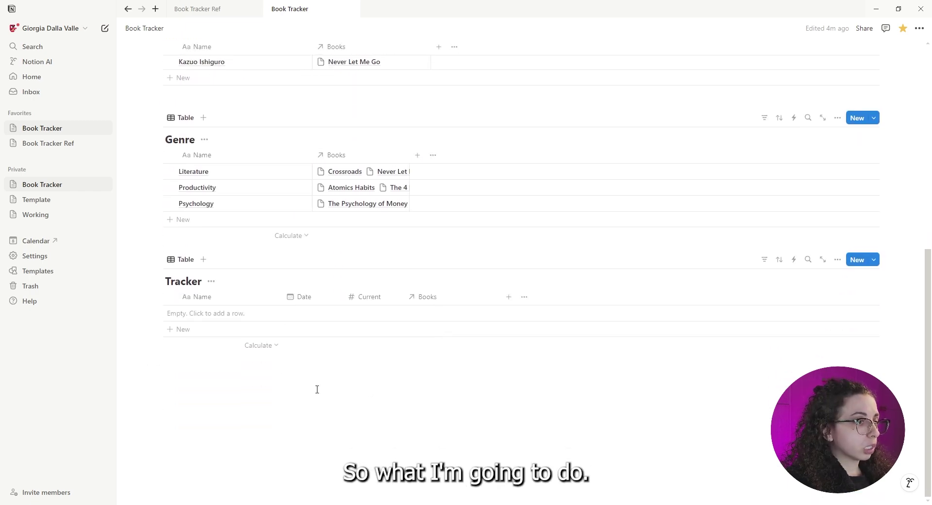
pyautogui.click(875, 261)
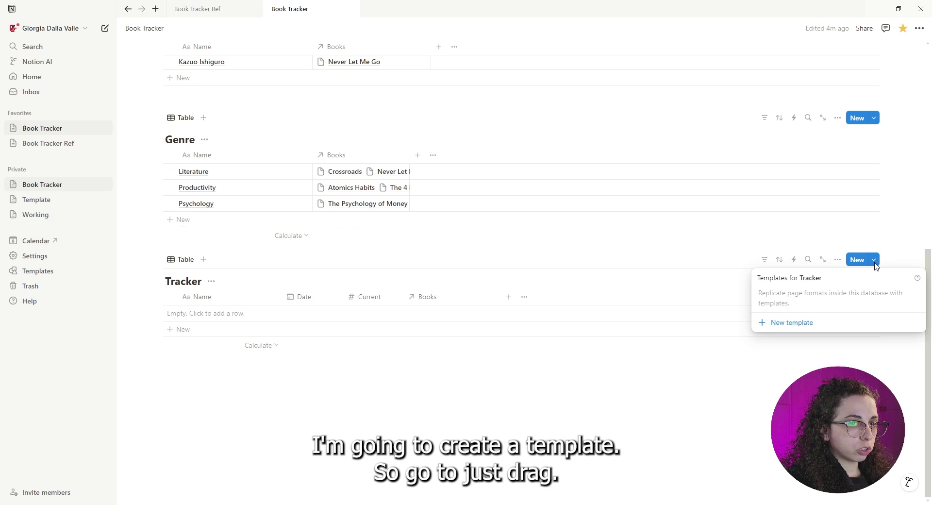
pyautogui.click(783, 324)
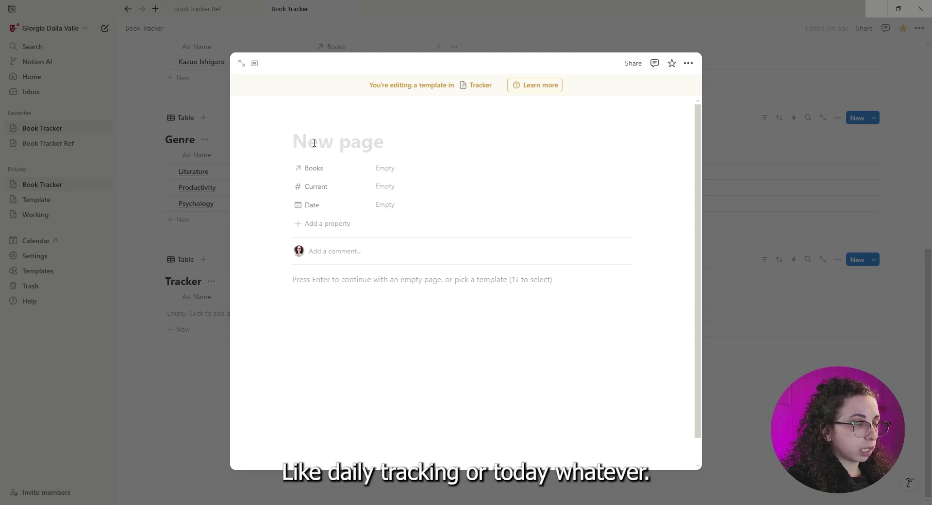
pyautogui.write('Da')
pyautogui.press('BackSpace')
pyautogui.press('BackSpace')
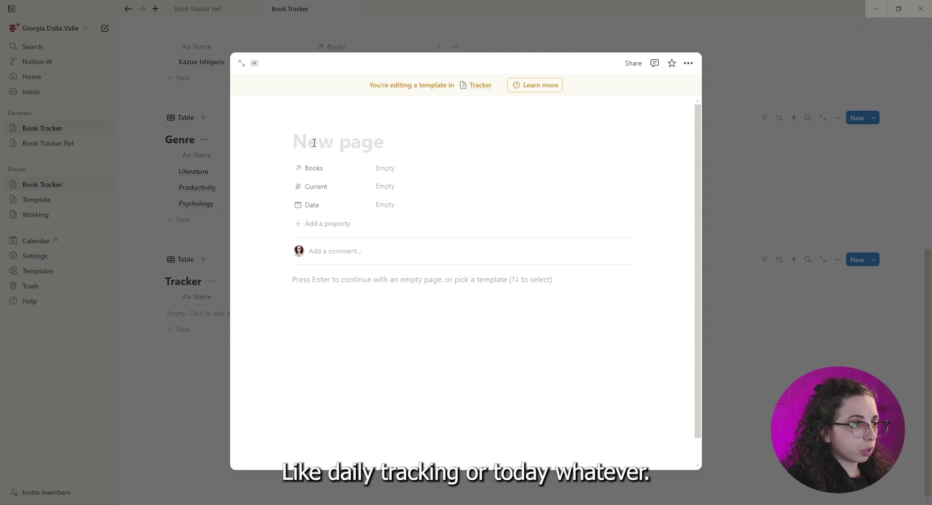
pyautogui.write('@Today')
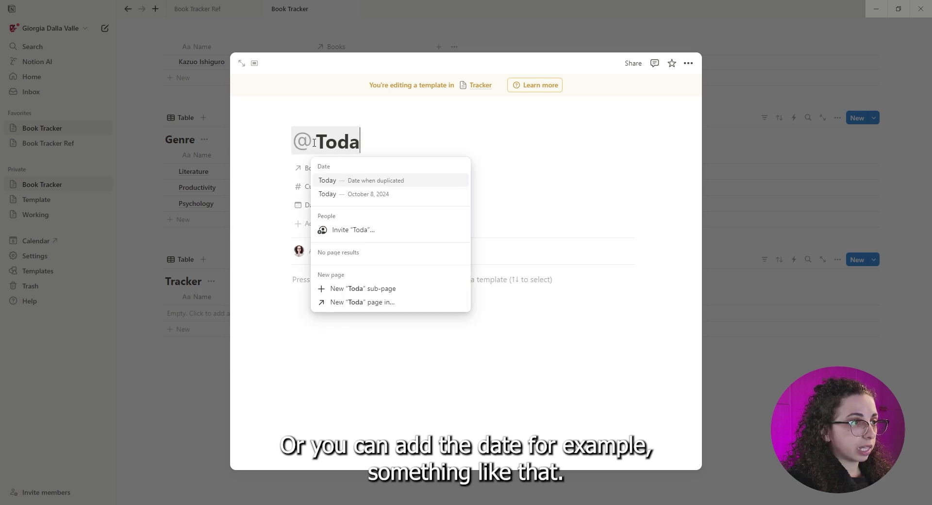
pyautogui.click(365, 177)
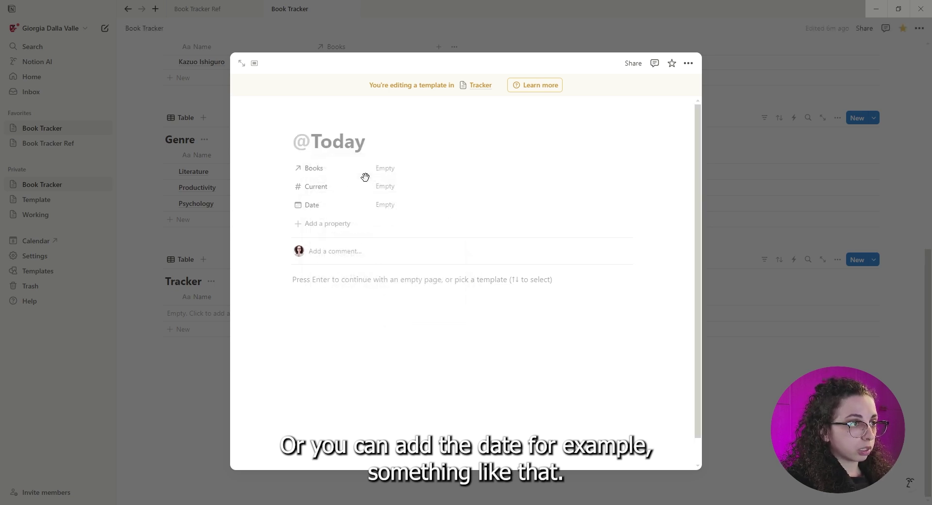
# - Move the Date property above the template's other properties and set it to Today, the date when duplicated
pyautogui.moveTo(283, 206); pyautogui.dragTo(297, 174)
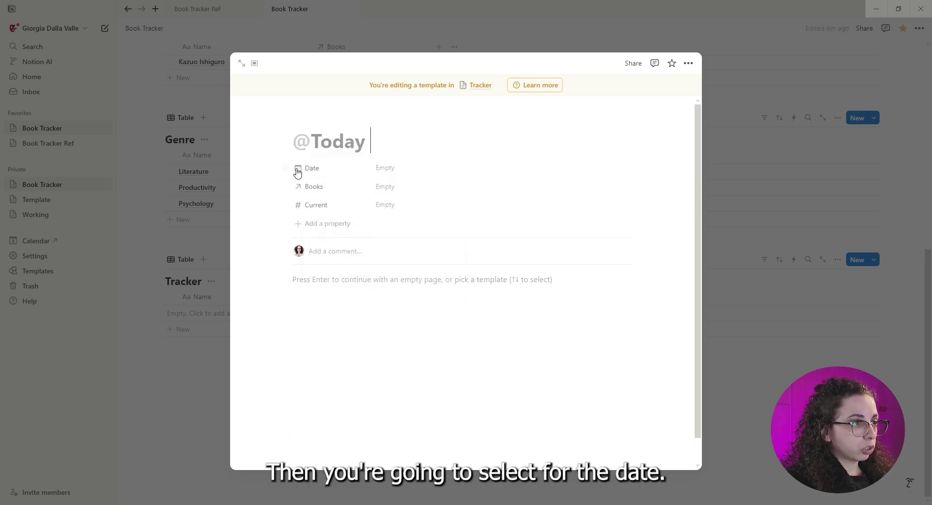
pyautogui.click(396, 177)
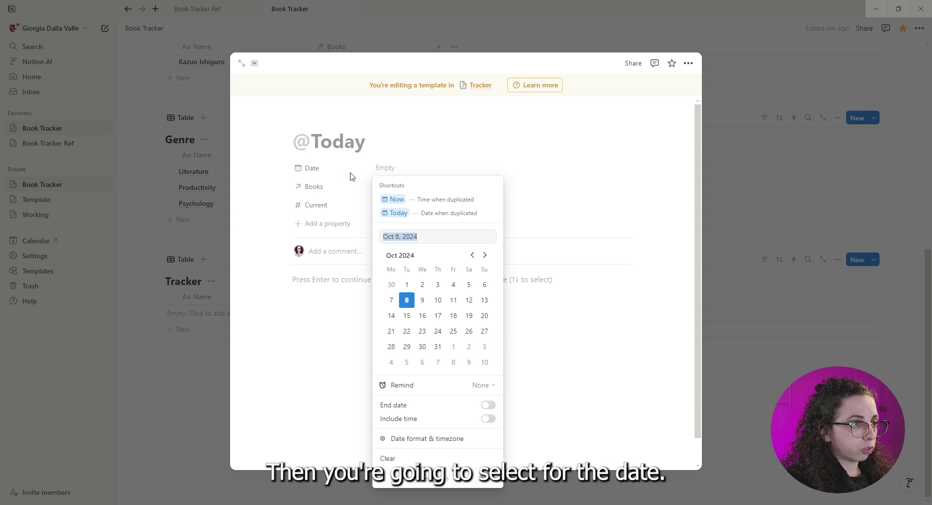
pyautogui.click(417, 216)
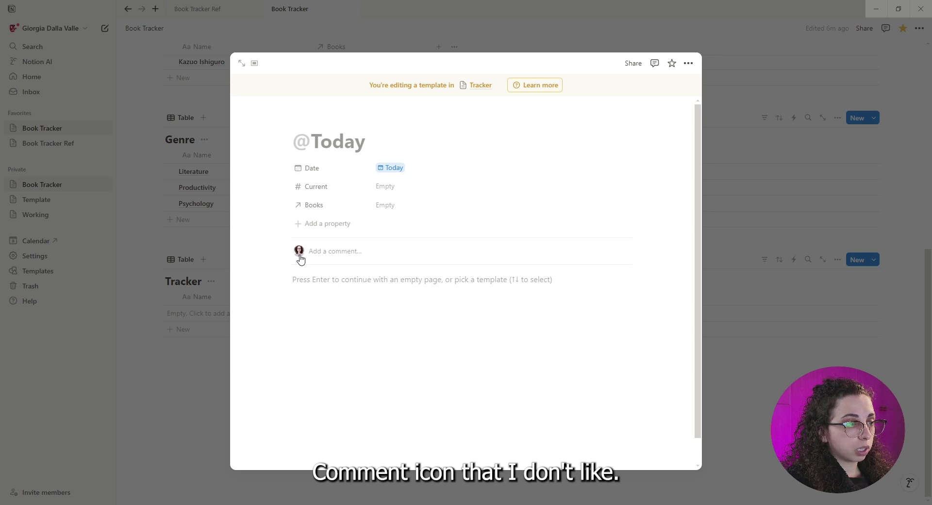
# - Turn off top-level page discussions for all Tracker pages and close the template
pyautogui.click(688, 63)
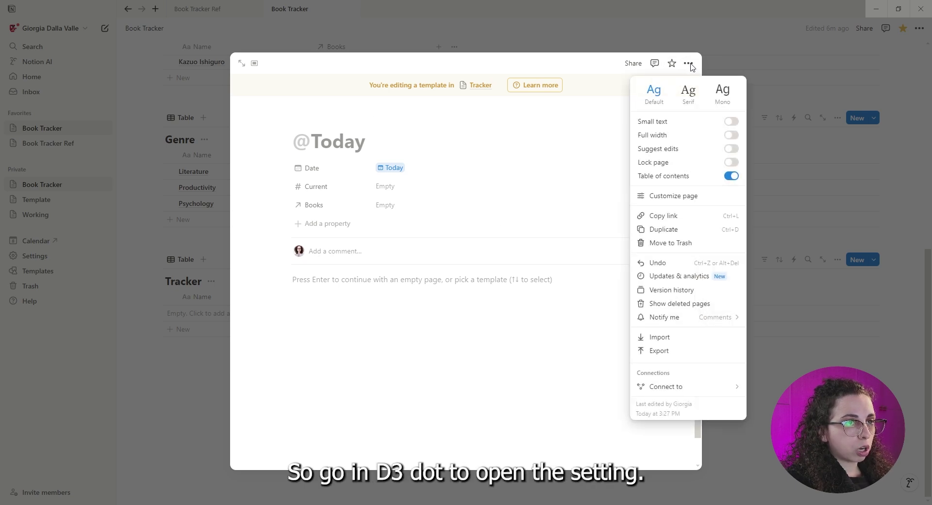
pyautogui.click(679, 196)
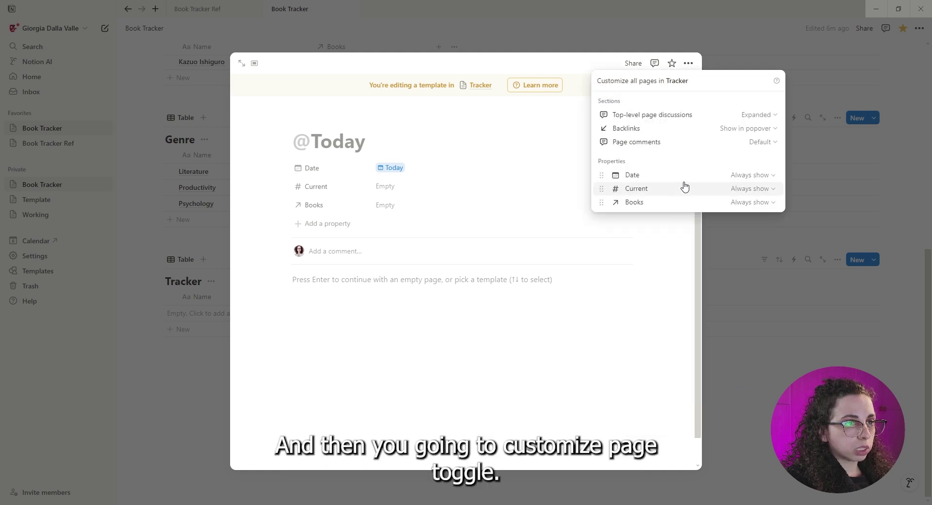
pyautogui.click(757, 115)
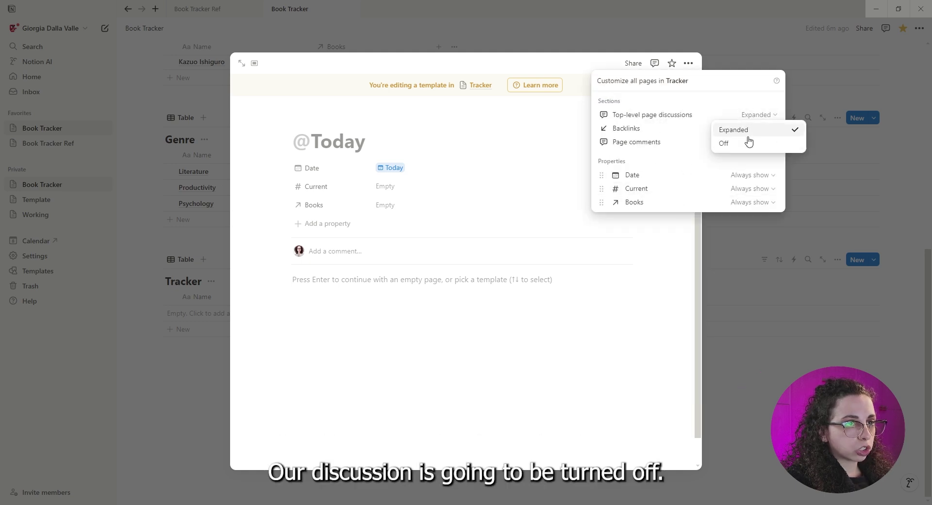
pyautogui.click(735, 144)
pyautogui.click(559, 278)
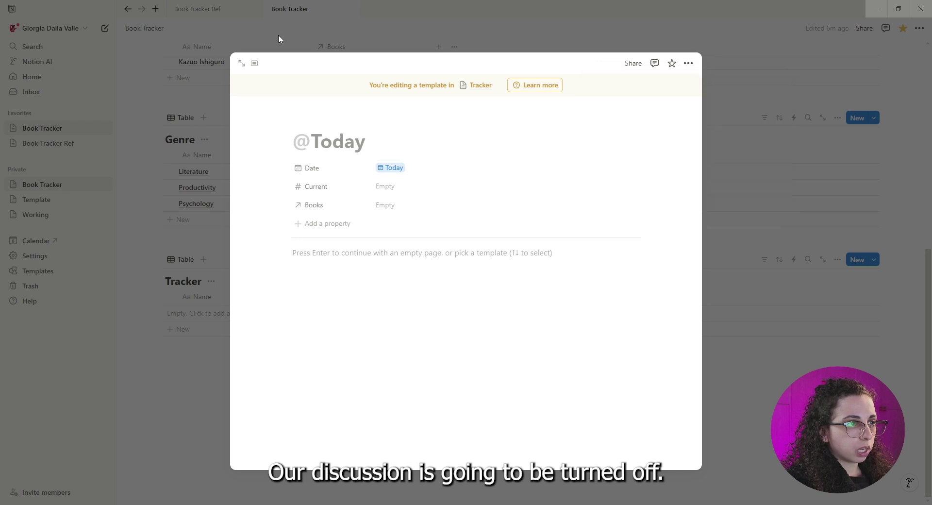
pyautogui.click(731, 326)
pyautogui.click(875, 262)
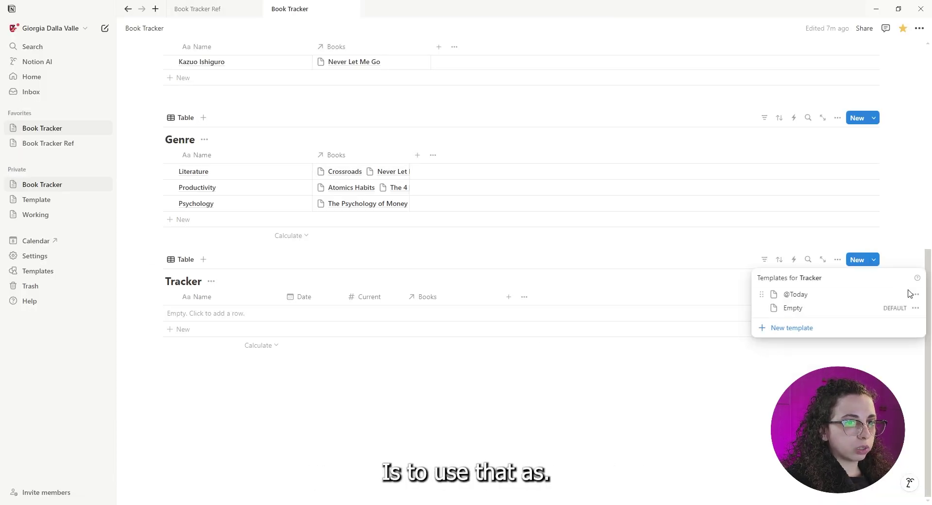
pyautogui.click(917, 296)
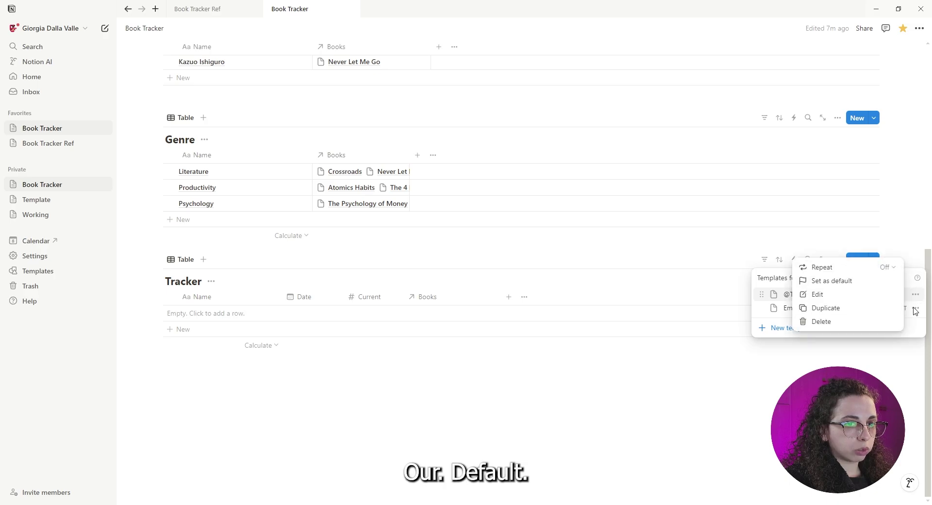
pyautogui.click(847, 281)
pyautogui.click(451, 266)
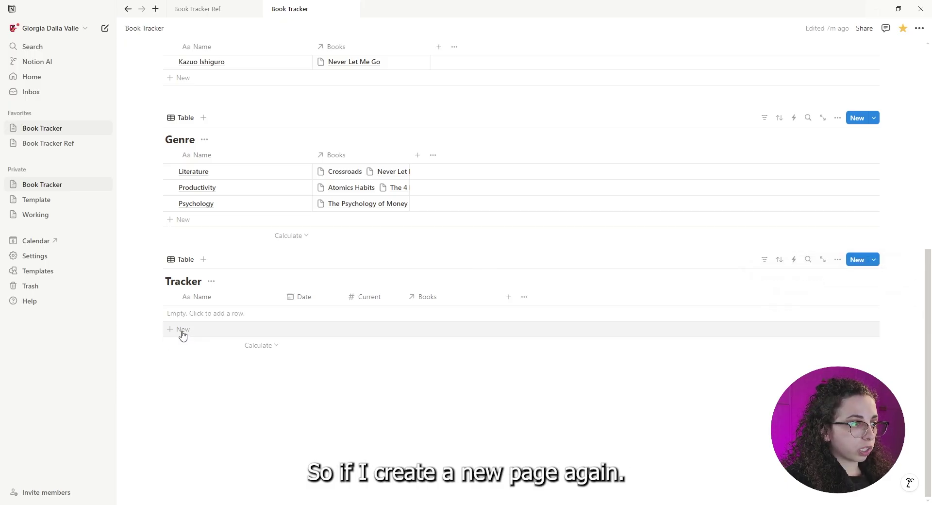
# - Add a new page to the Tracker database from the default template and narrow the Name column
pyautogui.click(181, 330)
pyautogui.moveTo(284, 297); pyautogui.dragTo(256, 302)
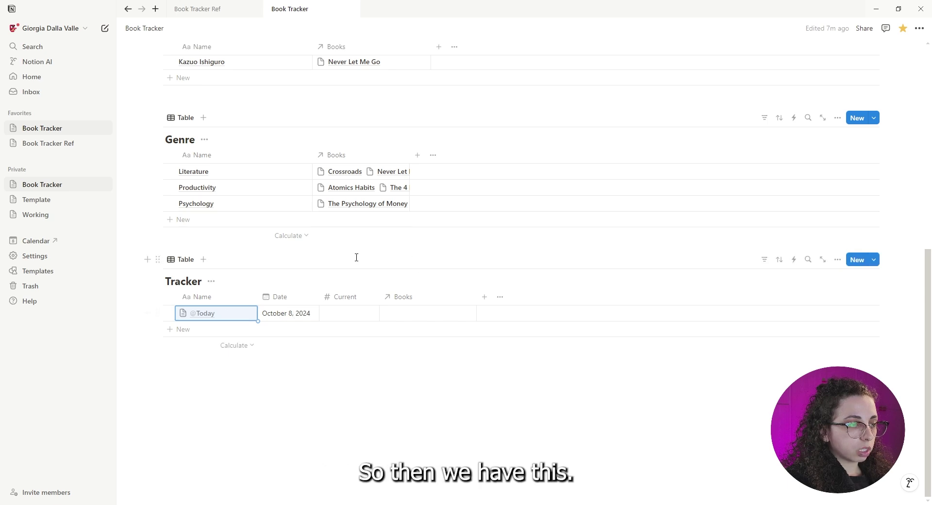
pyautogui.click(348, 317)
pyautogui.write('02')
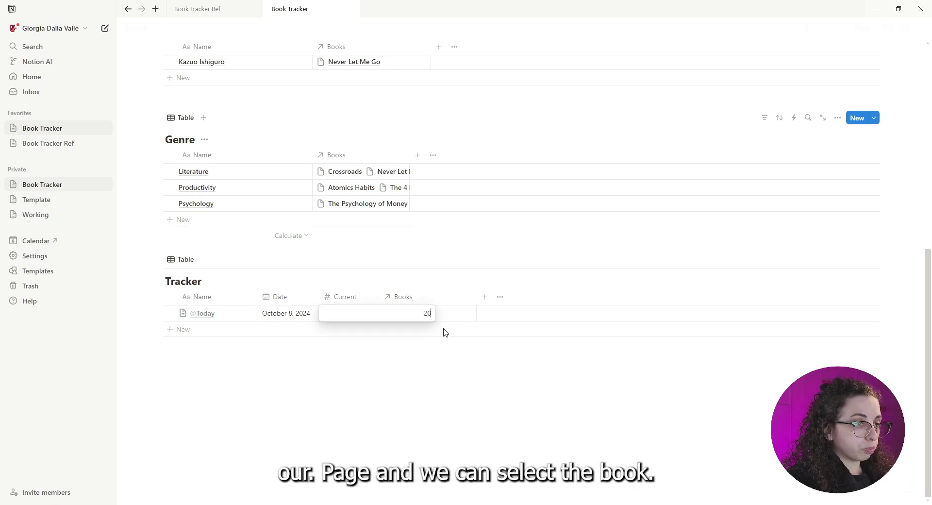
pyautogui.press('Return')
pyautogui.click(439, 313)
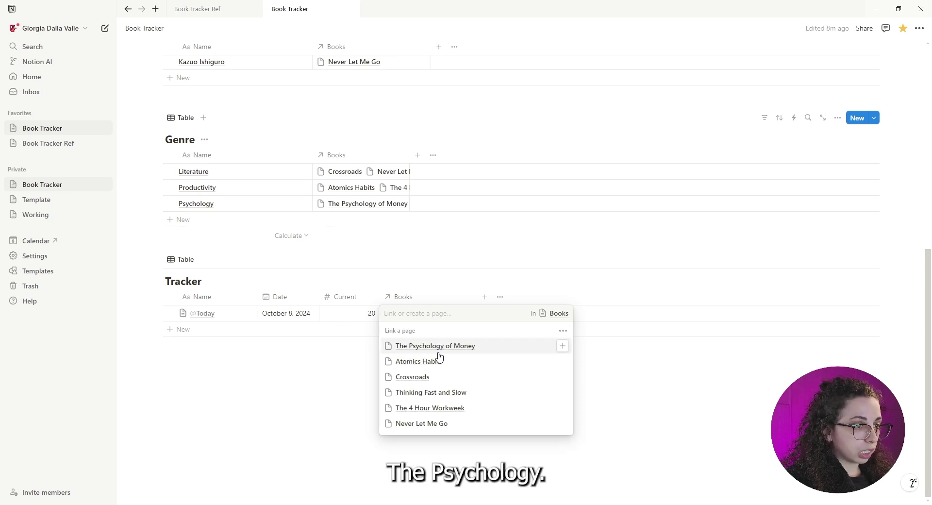
pyautogui.click(438, 347)
pyautogui.press('Escape')
# - Narrow the Tracker column in the Books table at the start of the page
pyautogui.scroll(2, 358, 403)
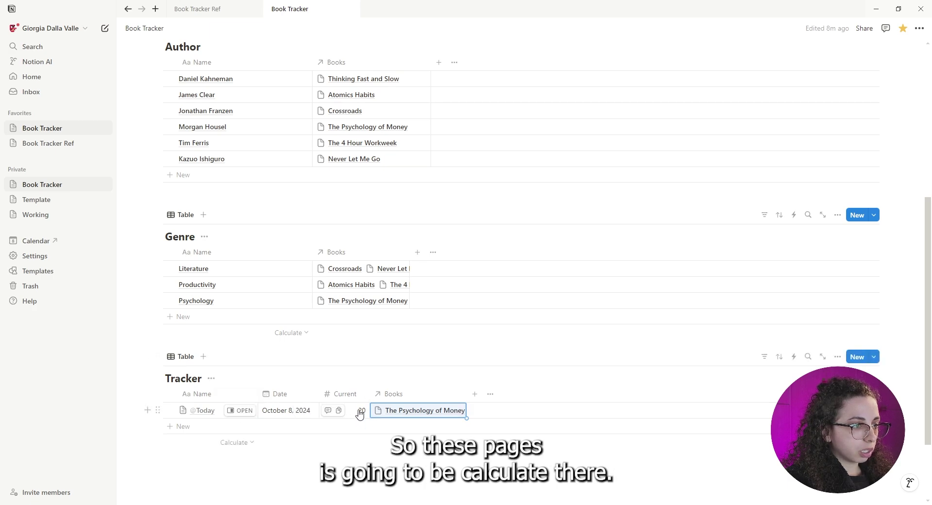
pyautogui.scroll(6, 361, 413)
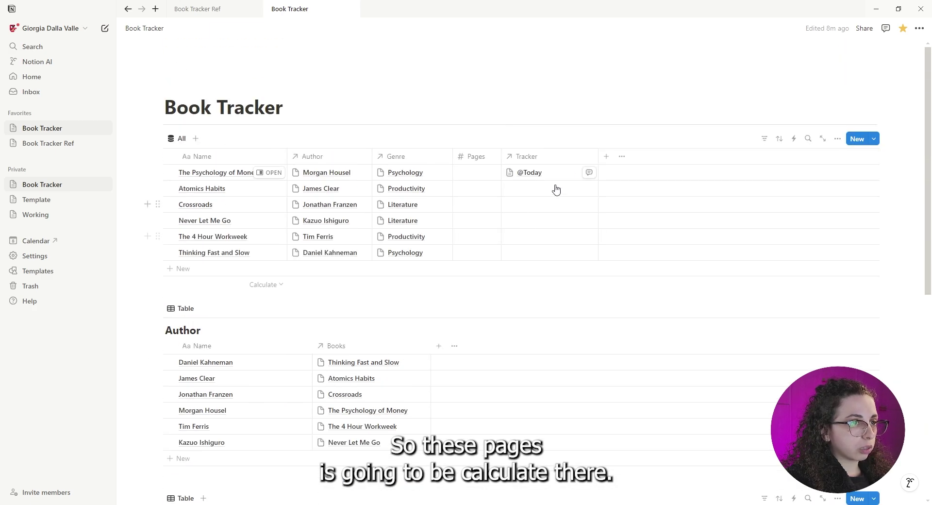
pyautogui.moveTo(598, 156); pyautogui.dragTo(554, 156)
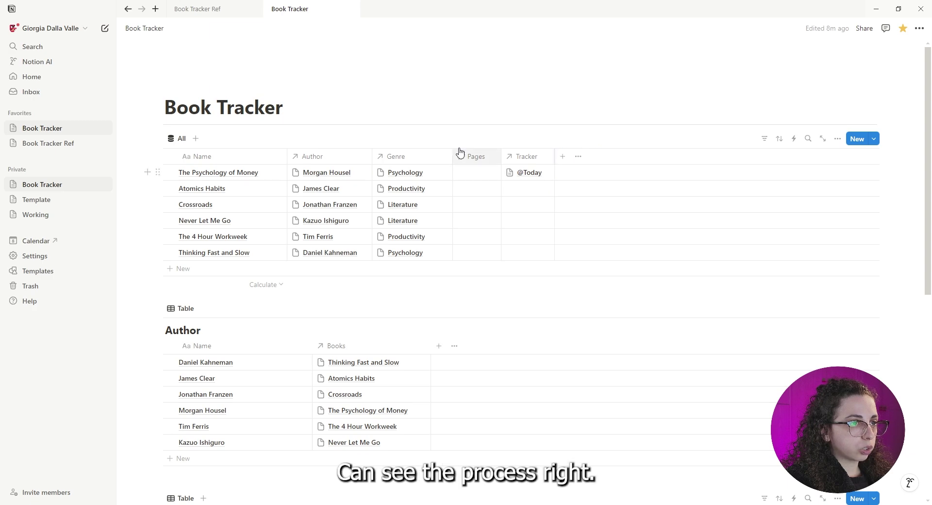
pyautogui.scroll(-5, 577, 370)
pyautogui.scroll(5, 520, 292)
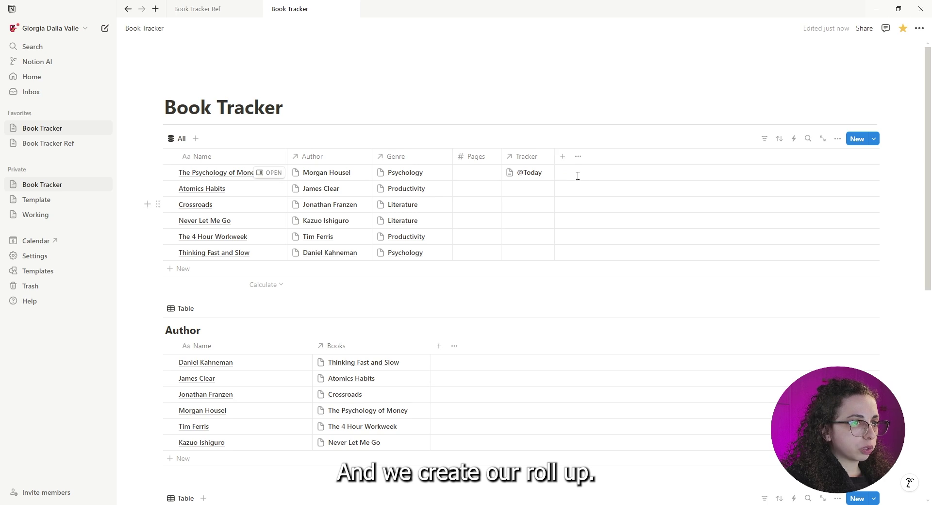
# - Add a Rollup property to the Books database based on the Tracker relation
pyautogui.click(563, 160)
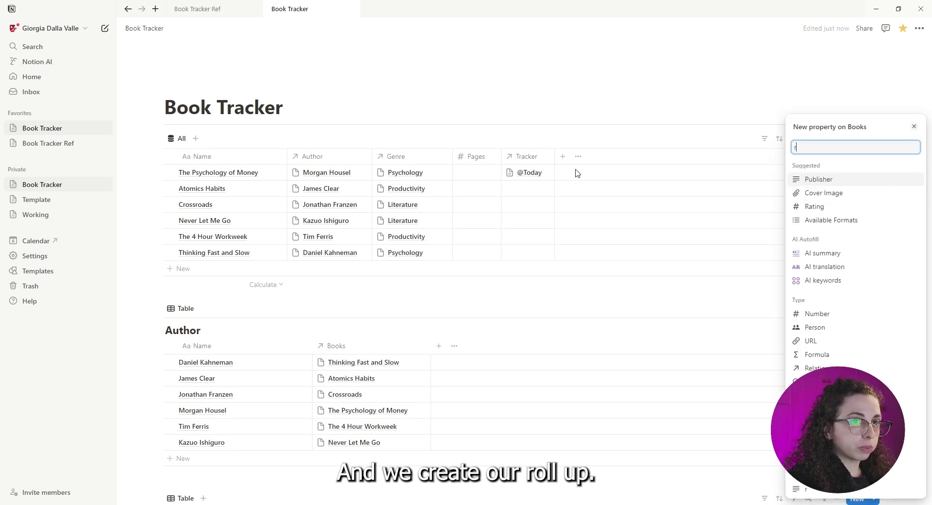
pyautogui.write('roll')
pyautogui.click(832, 213)
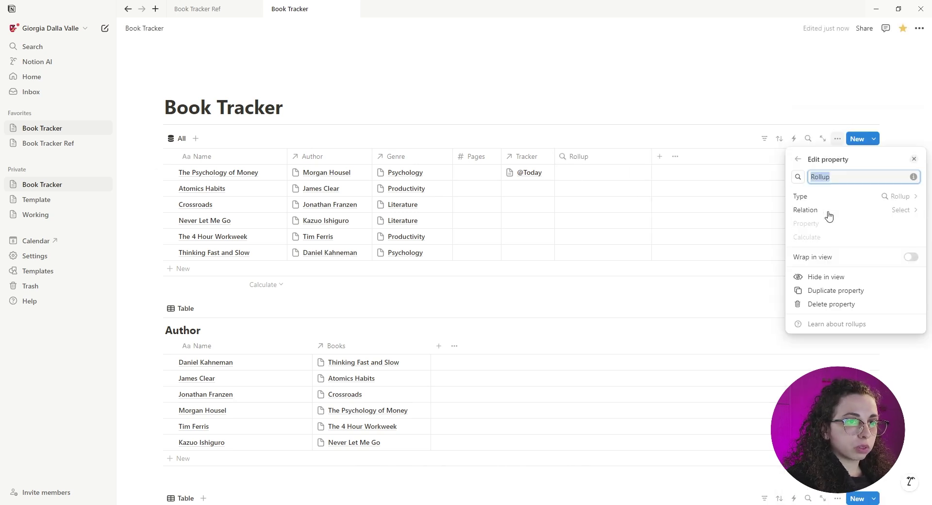
pyautogui.click(898, 210)
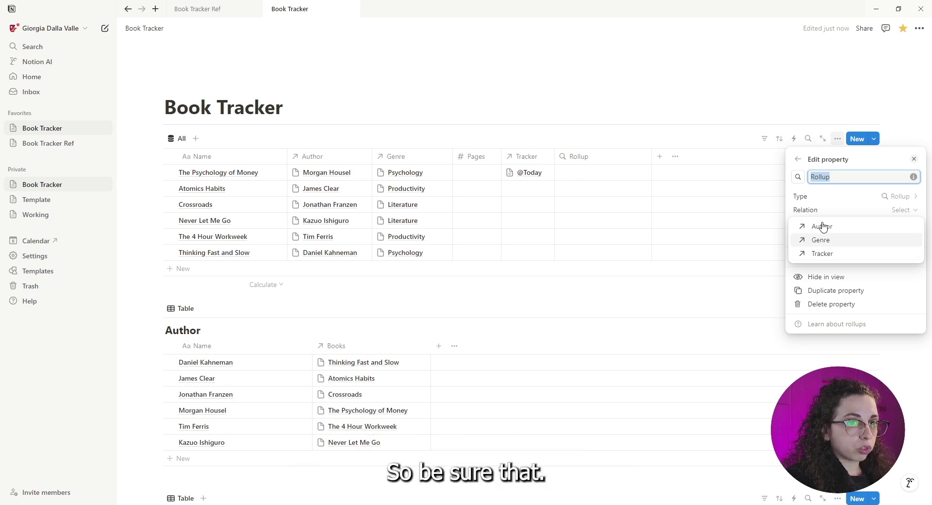
pyautogui.click(823, 254)
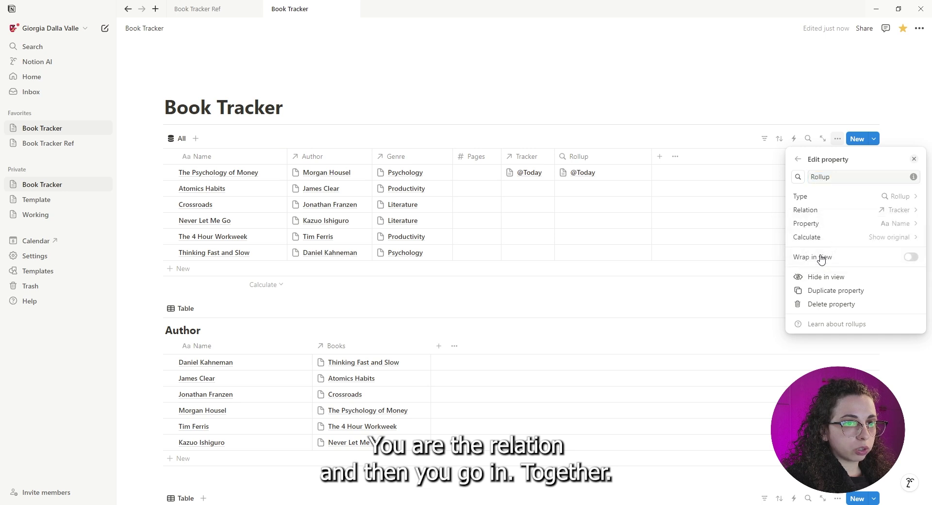
# - Make the rollup use the Tracker's Current property and calculate its Sum
pyautogui.click(813, 226)
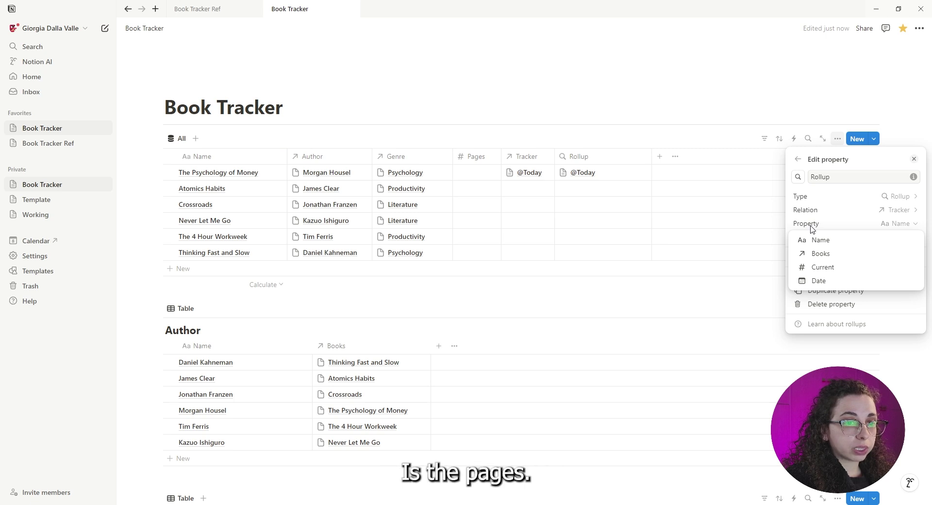
pyautogui.click(825, 268)
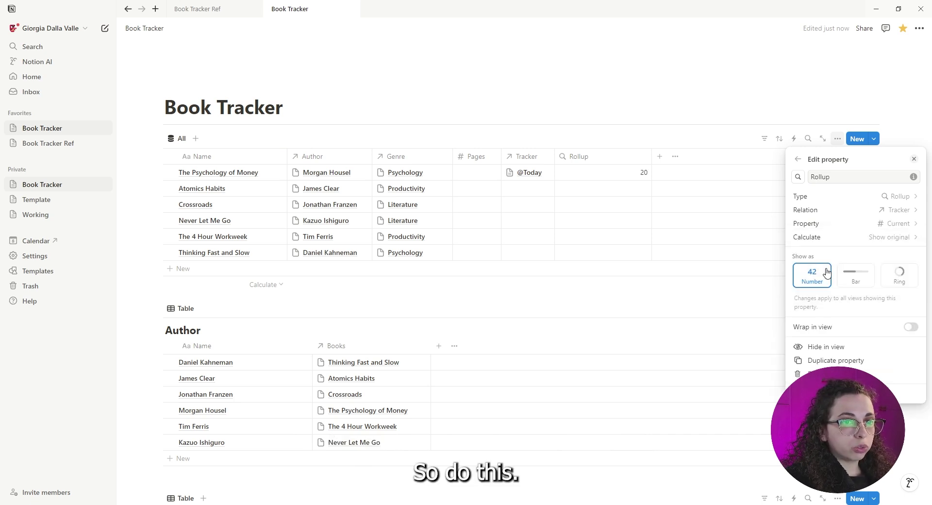
pyautogui.click(866, 242)
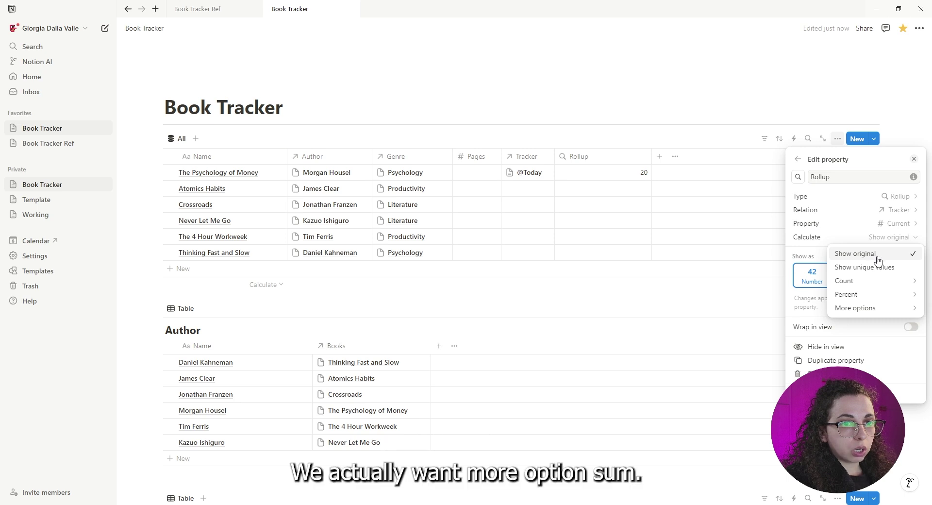
pyautogui.moveTo(852, 313)
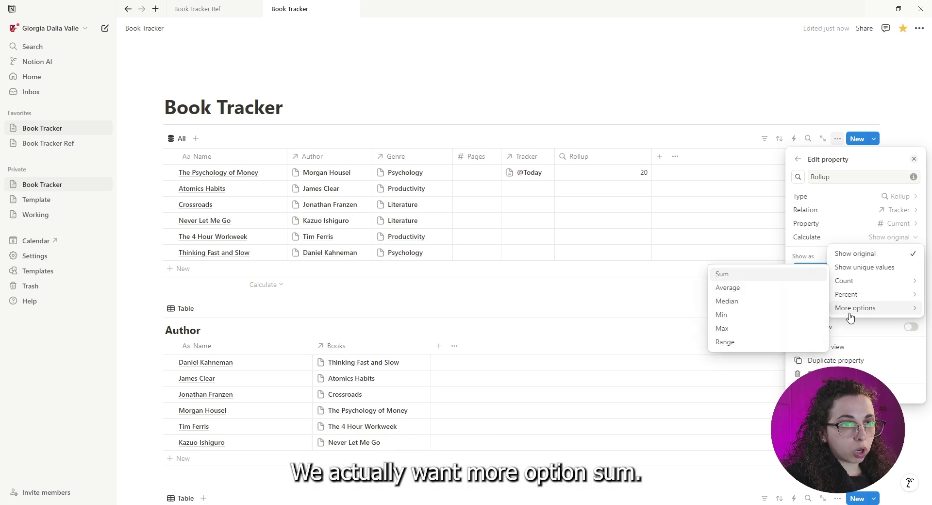
pyautogui.click(743, 275)
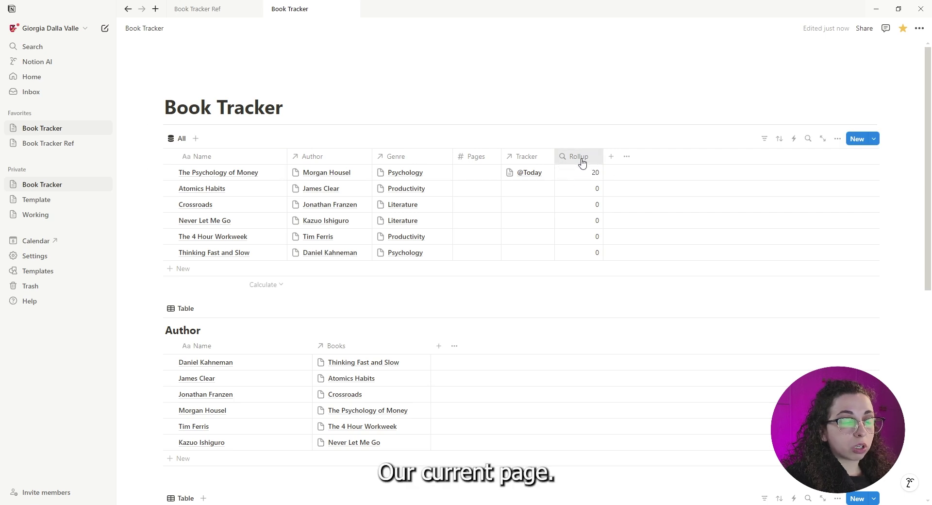
# - Rename the rollup property to Current and give it the number sign icon
pyautogui.click(580, 156)
pyautogui.write('Curre')
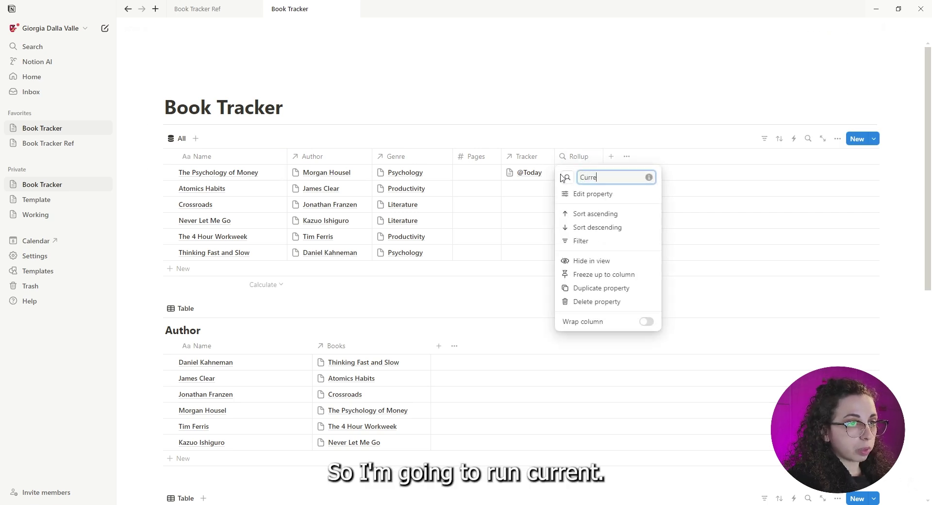
pyautogui.write('nt')
pyautogui.click(566, 177)
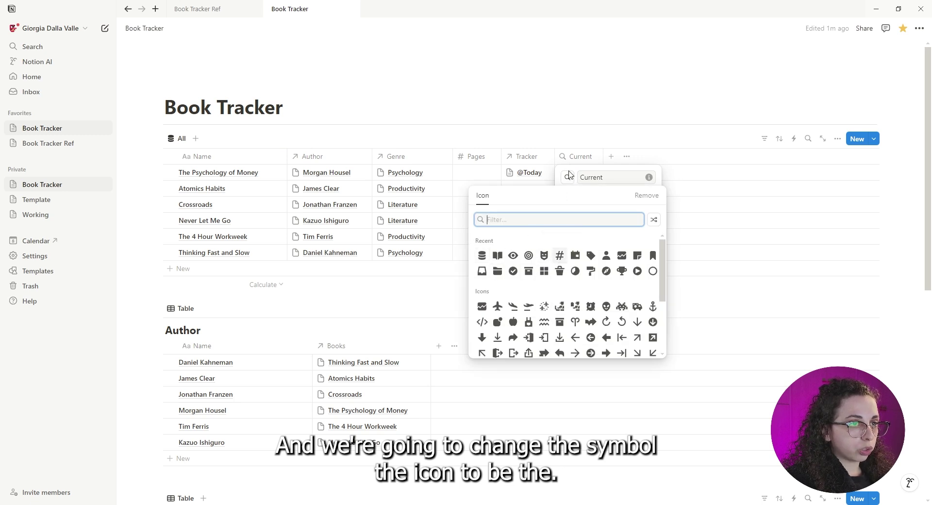
pyautogui.click(560, 256)
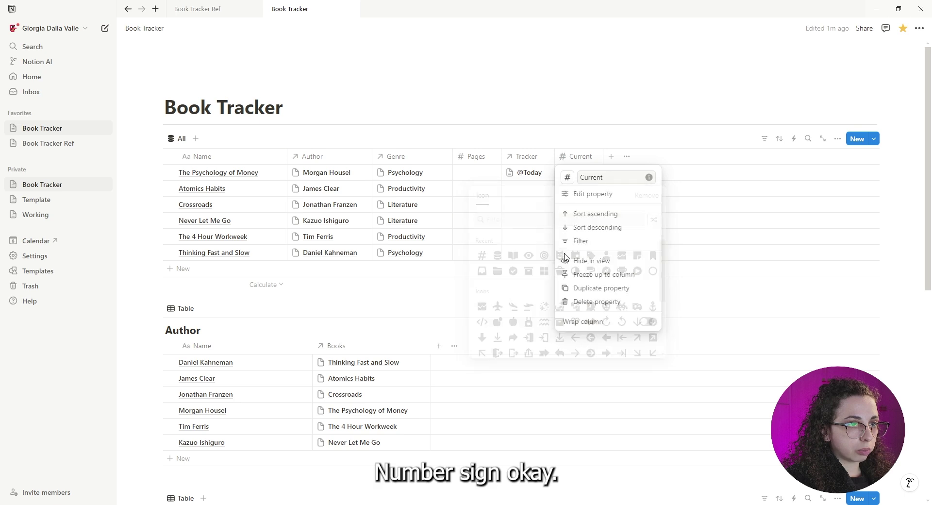
# - Move the Current column before Pages and give the Pages property the matching number sign icon
pyautogui.moveTo(574, 155); pyautogui.dragTo(488, 157)
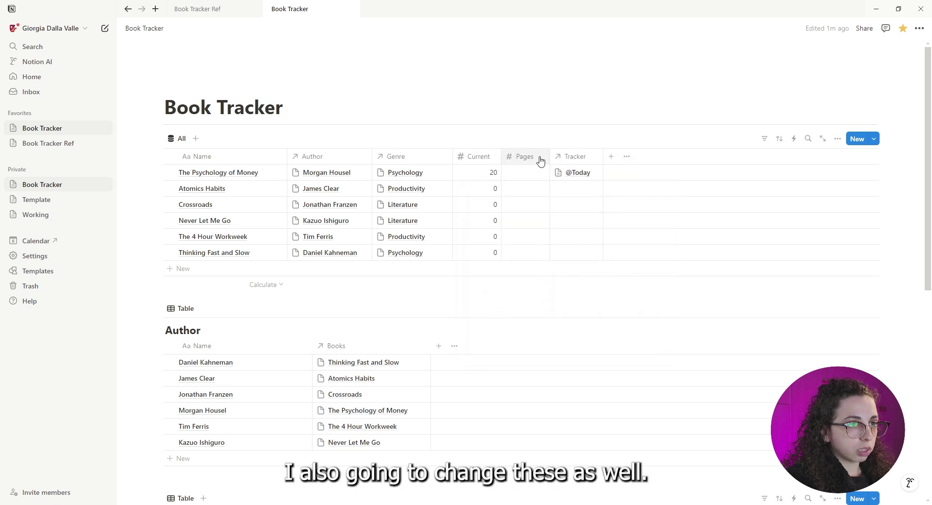
pyautogui.click(539, 157)
pyautogui.click(518, 181)
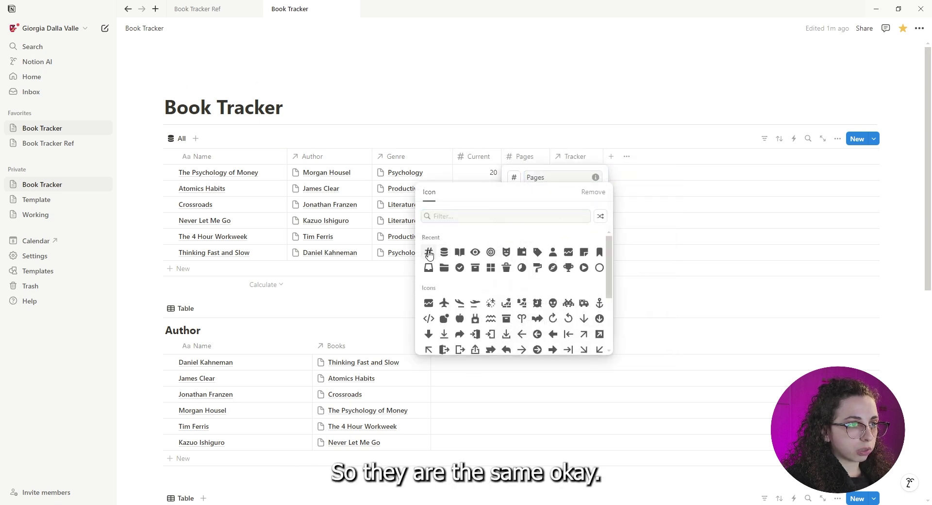
pyautogui.click(530, 126)
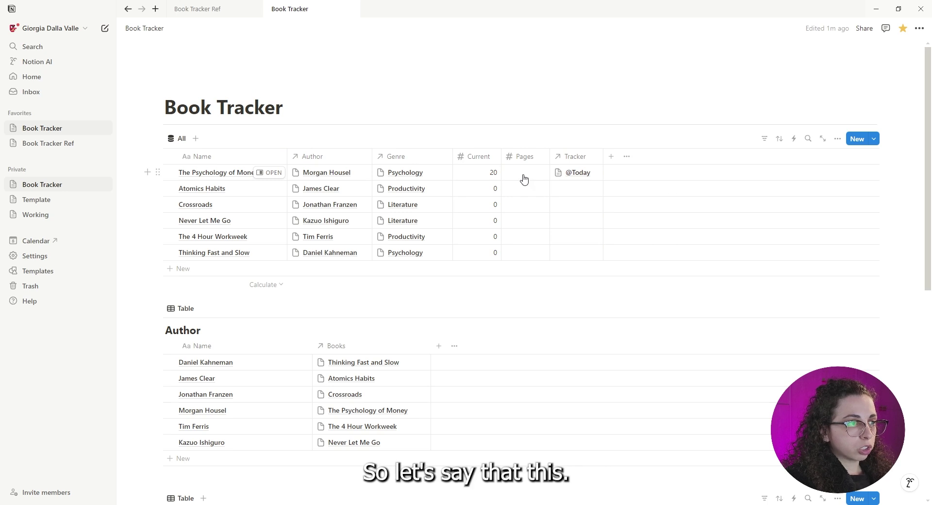
# - Set the Pages value of The Psychology of Money to 270
pyautogui.click(524, 174)
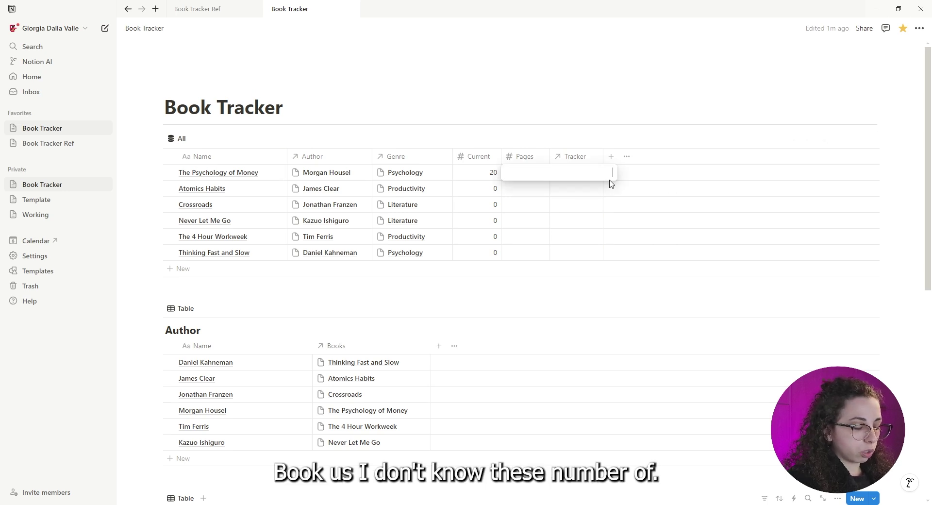
pyautogui.write('270')
pyautogui.press('Return')
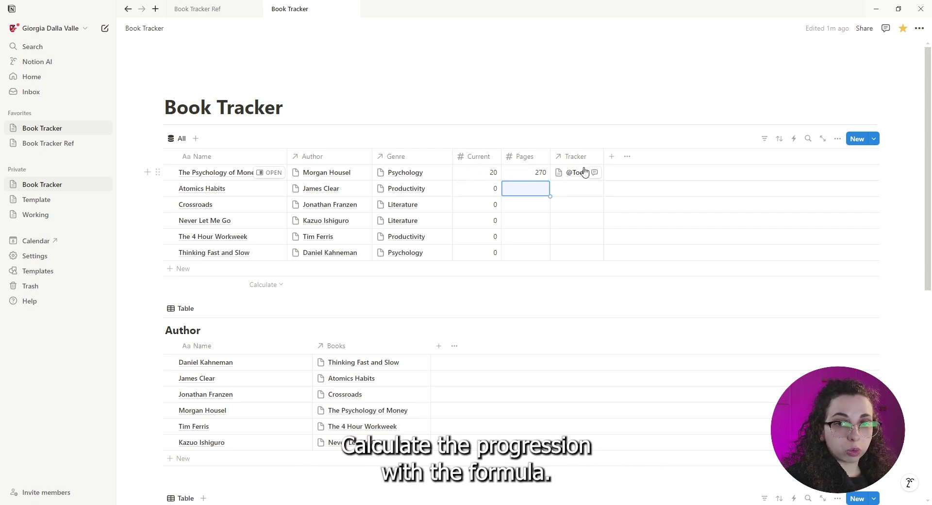
# - Add a Formula property named Progress to the Books database
pyautogui.click(611, 157)
pyautogui.write('formula')
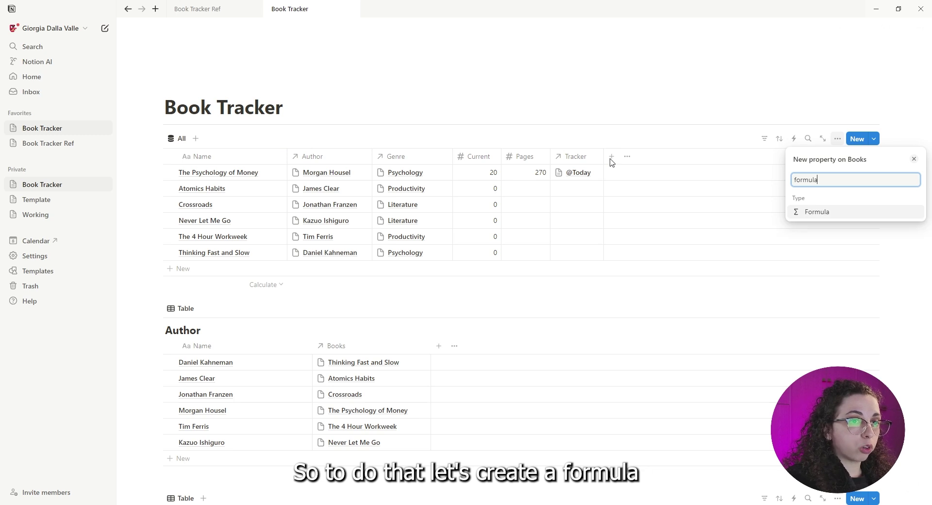
pyautogui.click(830, 213)
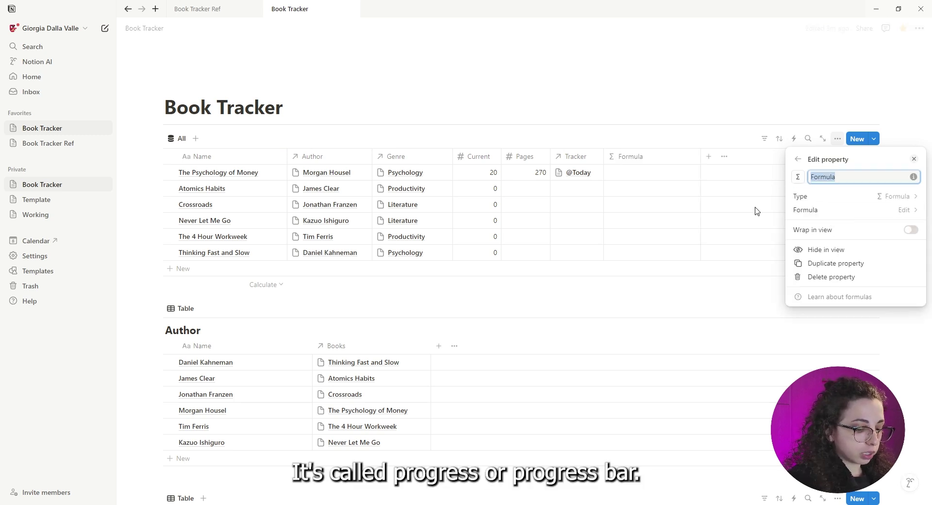
pyautogui.write('Progress')
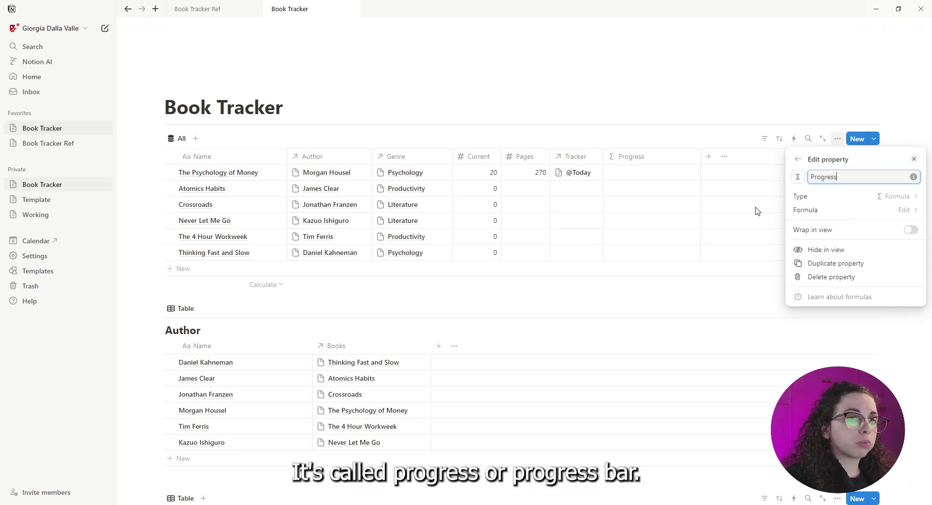
# - Define the Progress formula as the Current property divided by the Pages property
pyautogui.click(649, 178)
pyautogui.click(648, 176)
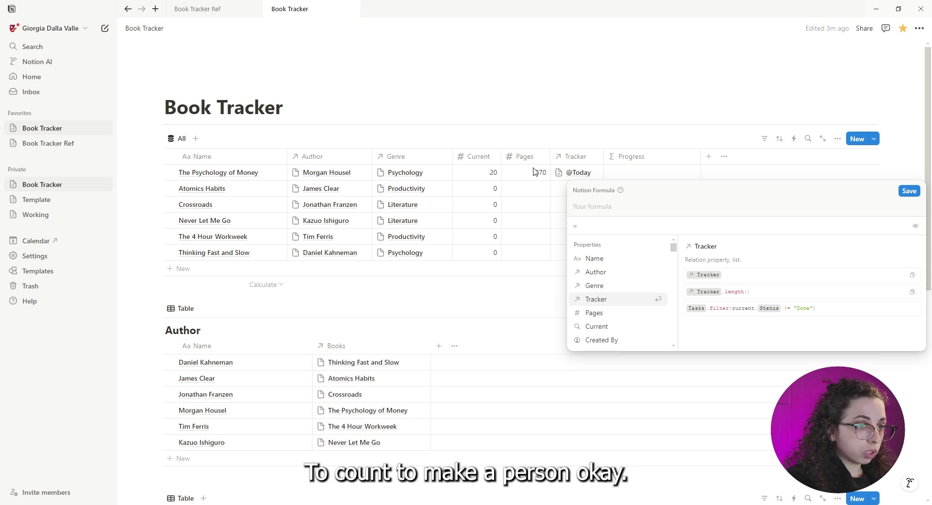
pyautogui.write('Curre')
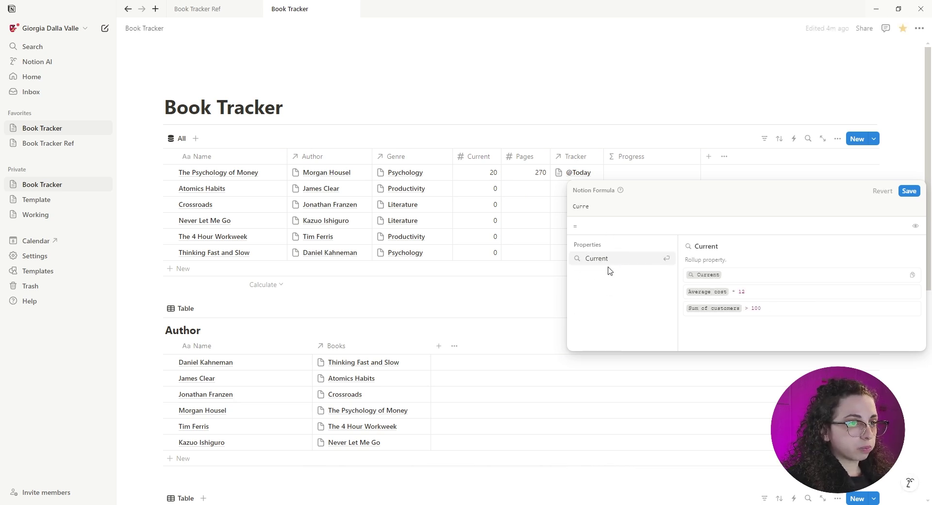
pyautogui.click(612, 261)
pyautogui.write('/')
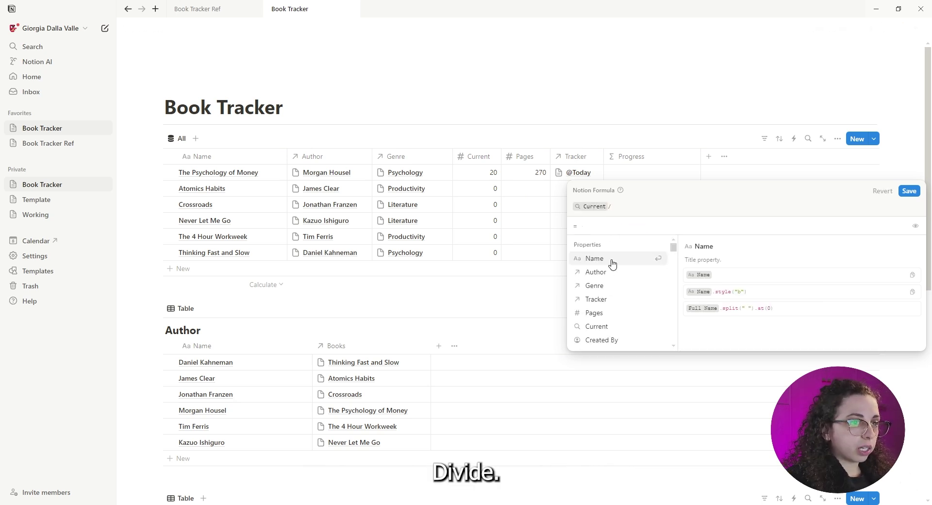
pyautogui.write(' # Pages')
pyautogui.click(604, 263)
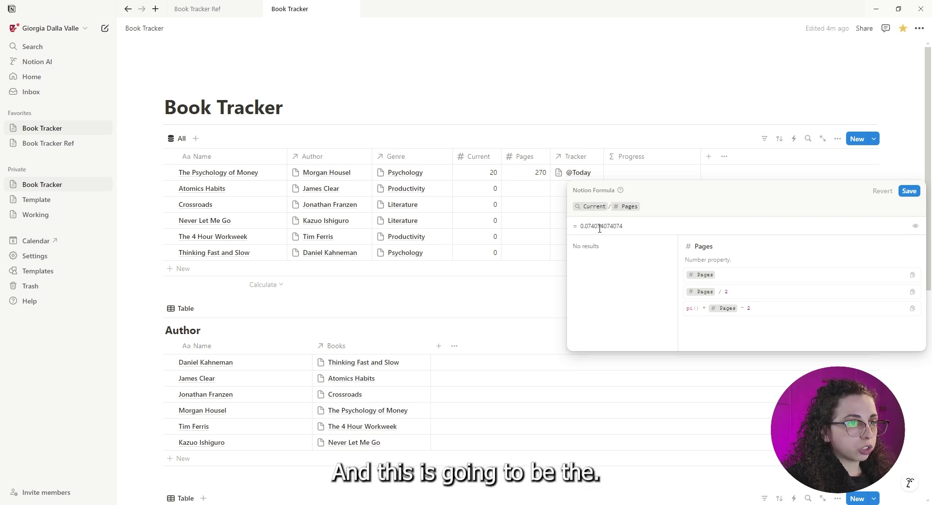
pyautogui.click(516, 187)
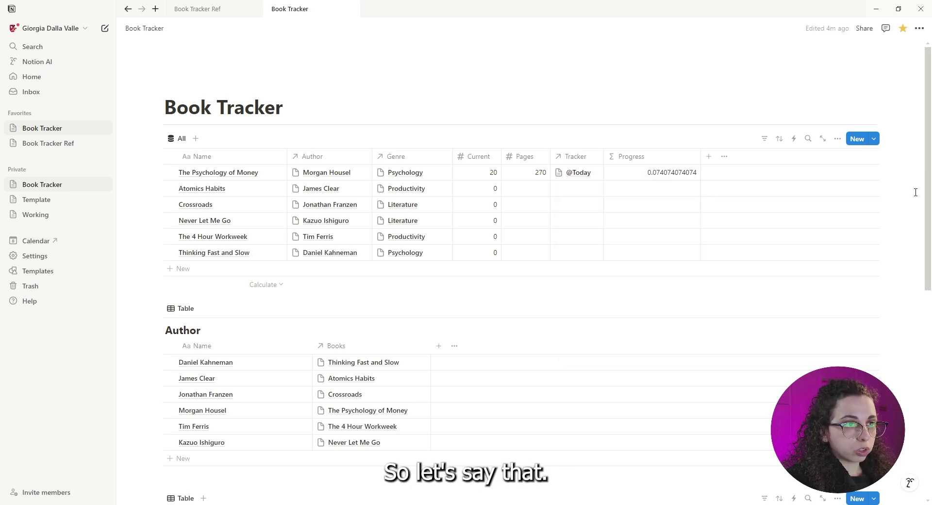
# - Set the number format of the Progress property to Percent
pyautogui.click(648, 159)
pyautogui.click(637, 195)
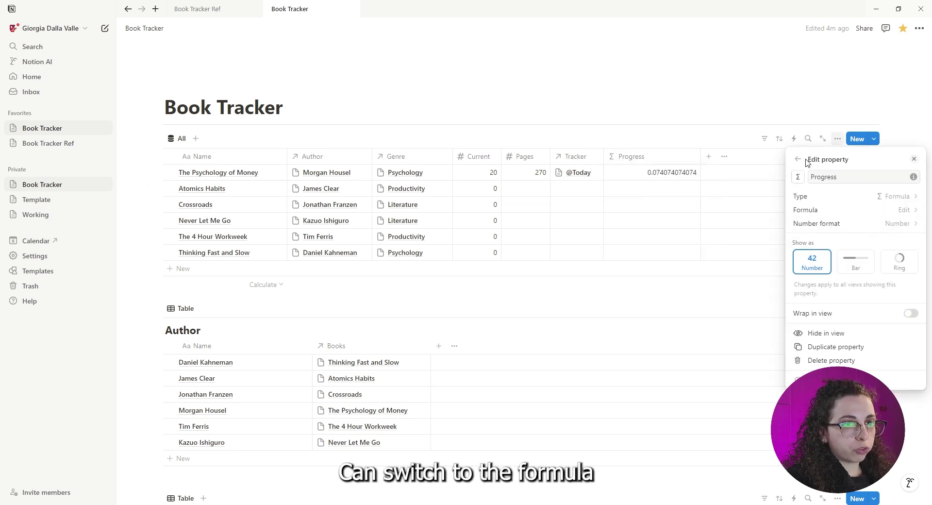
pyautogui.click(823, 223)
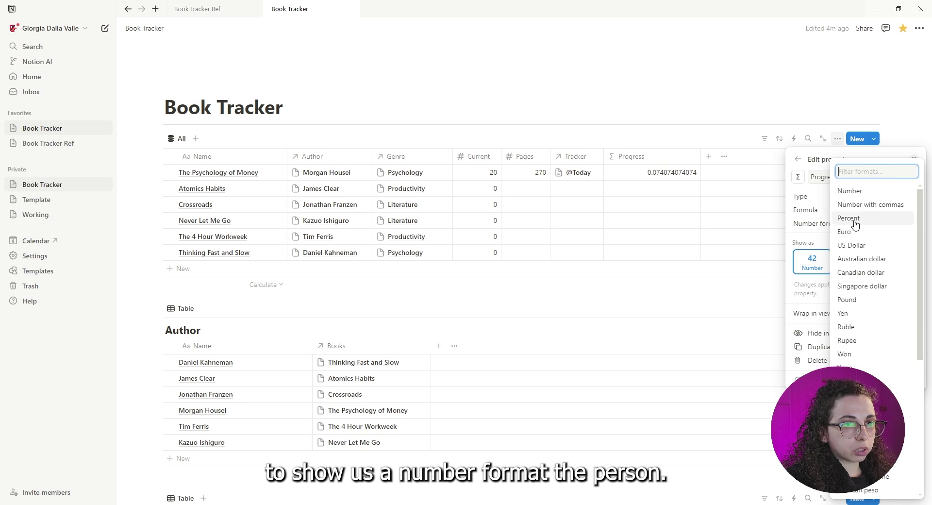
pyautogui.click(855, 224)
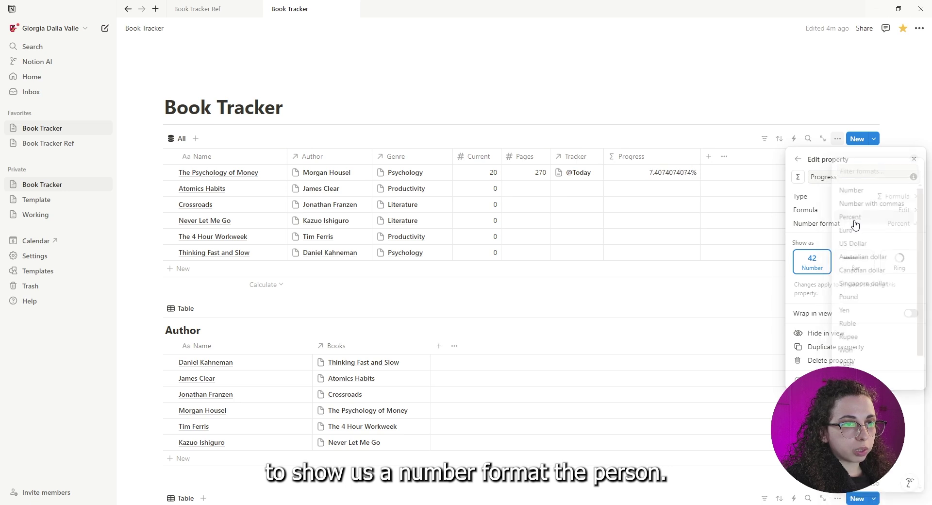
pyautogui.click(641, 179)
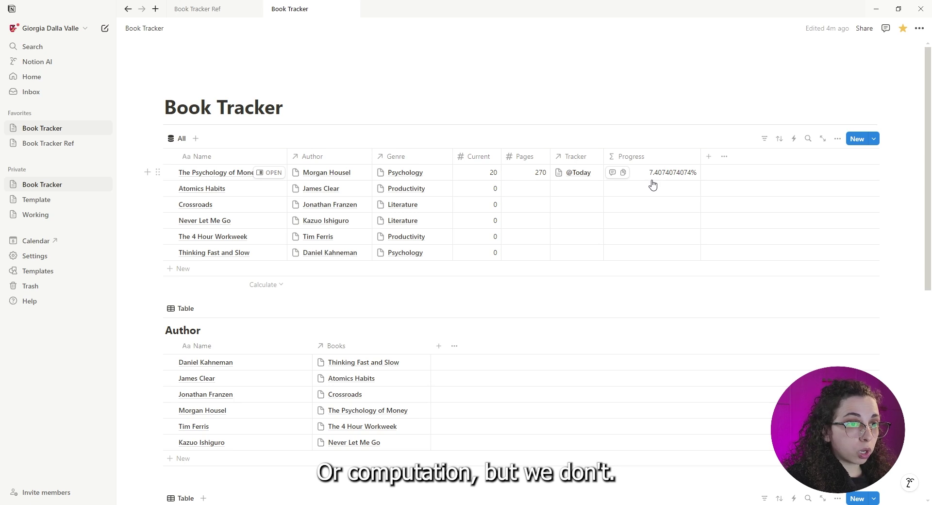
# - Edit the Progress formula so that Current divided by Pages is multiplied by 1000 inside a round() function
pyautogui.click(677, 178)
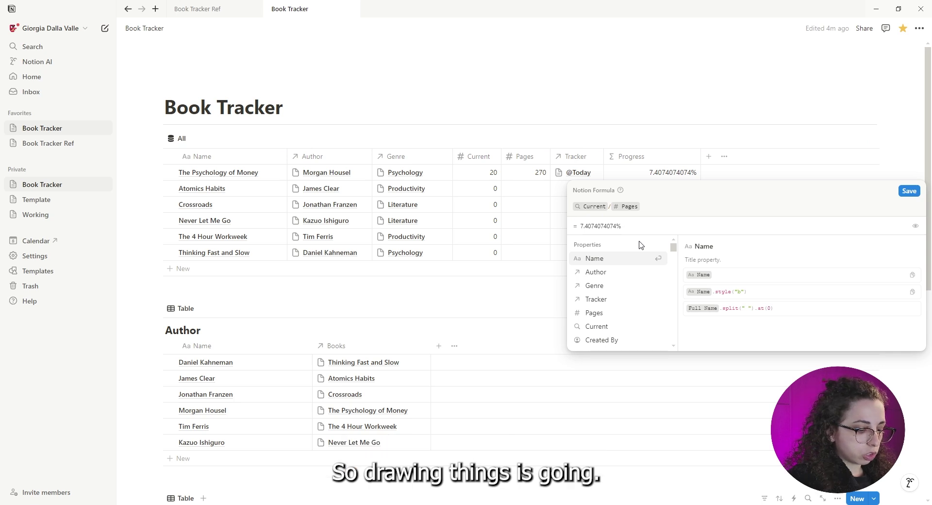
pyautogui.write('round(')
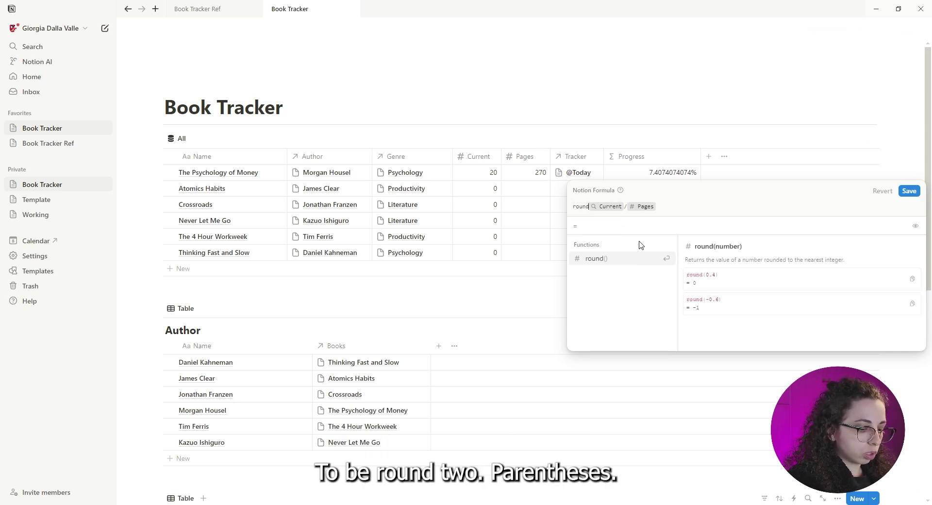
pyautogui.write('(')
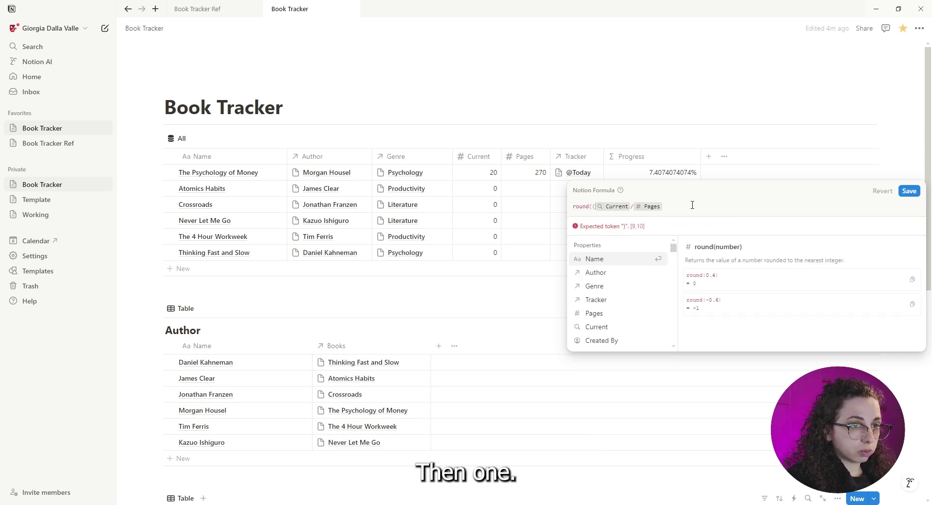
pyautogui.click(694, 205)
pyautogui.write(')')
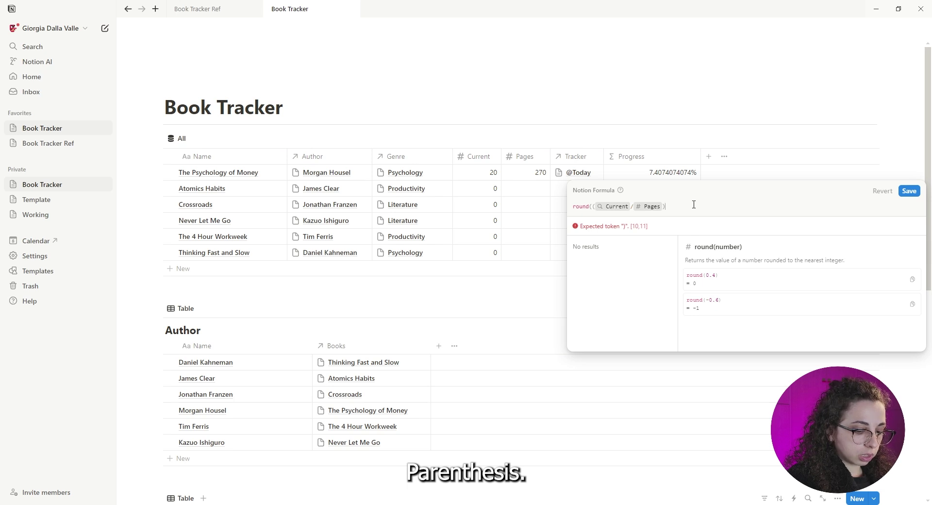
pyautogui.write('*10')
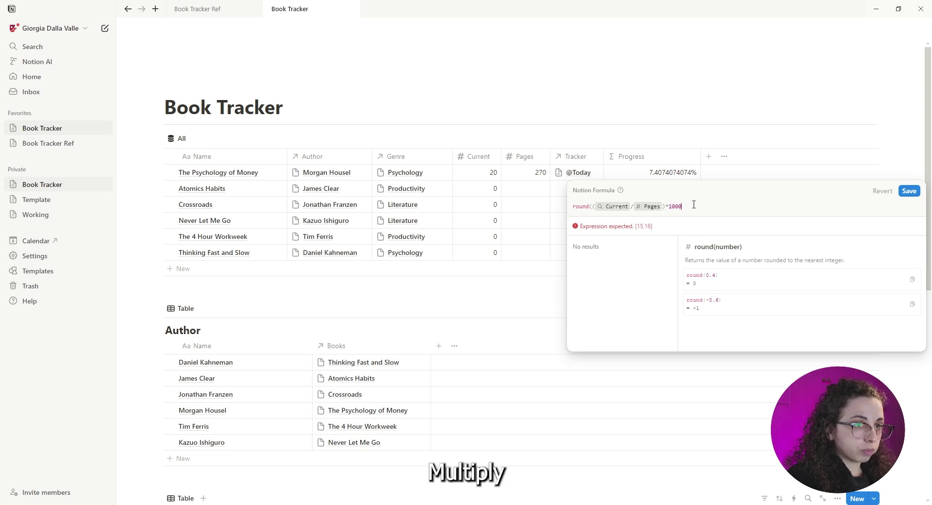
pyautogui.write('00')
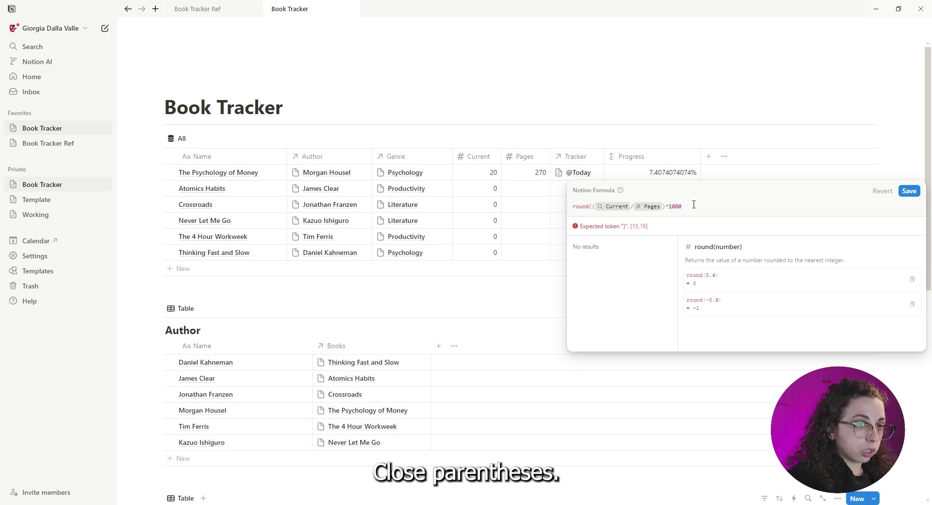
pyautogui.write('(')
pyautogui.write(')')
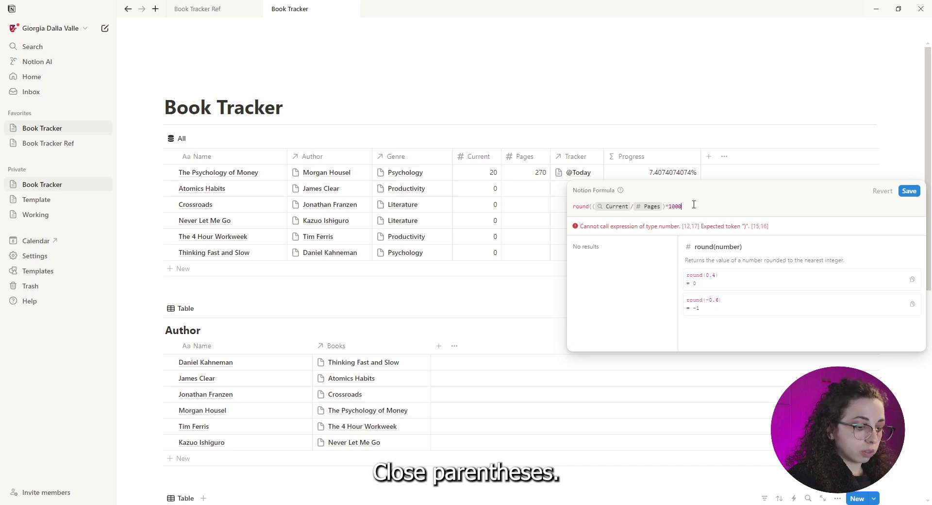
pyautogui.press('BackSpace')
pyautogui.press('BackSpace')
pyautogui.write('(')
pyautogui.press('BackSpace')
pyautogui.write(')')
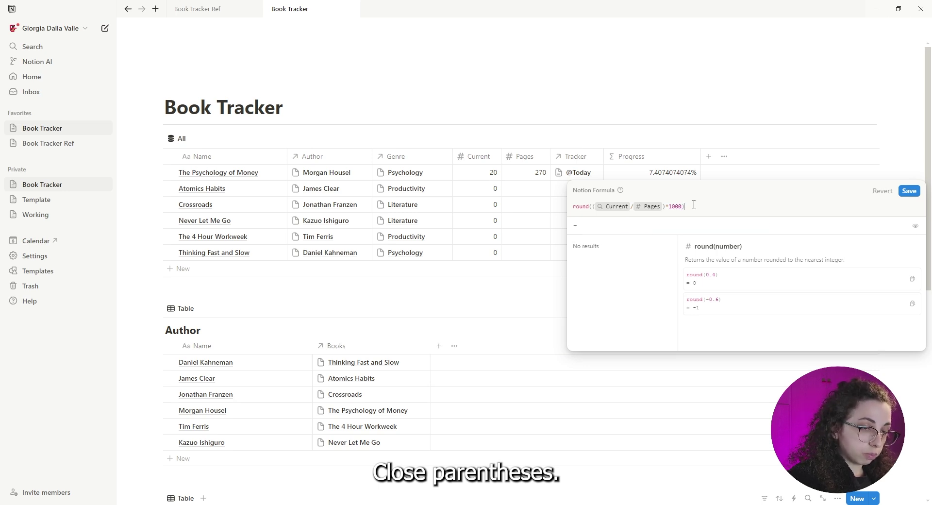
# - Divide the rounded result by 1000 in the Progress formula and save it as round((Current/Pages)*1000)/1000
pyautogui.write('/1000')
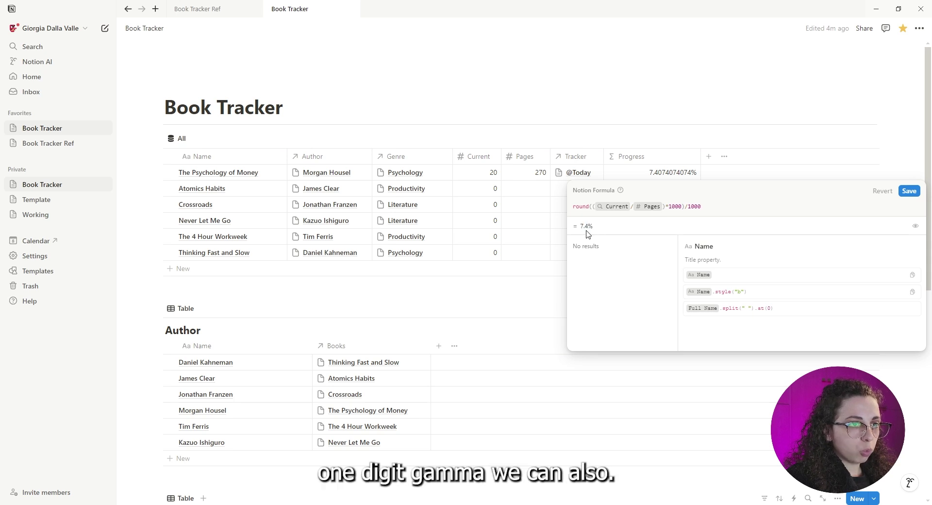
pyautogui.click(716, 206)
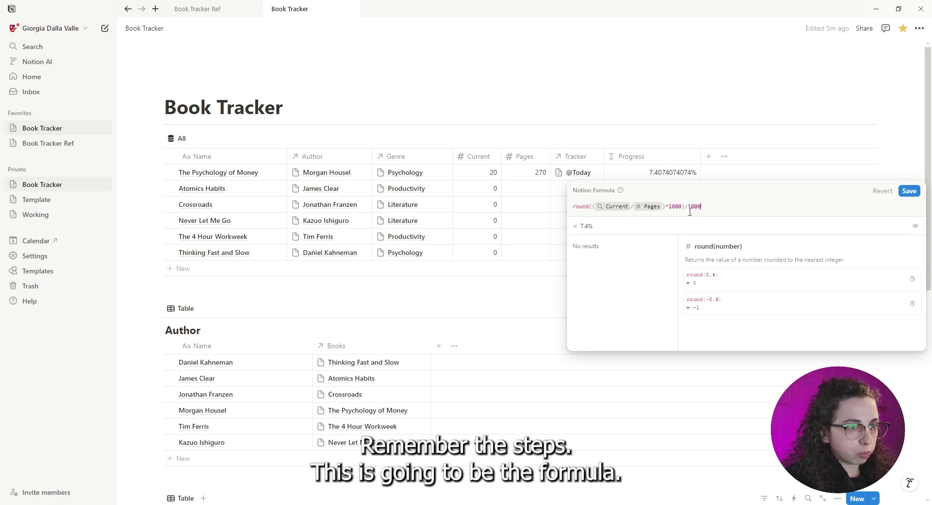
pyautogui.click(909, 191)
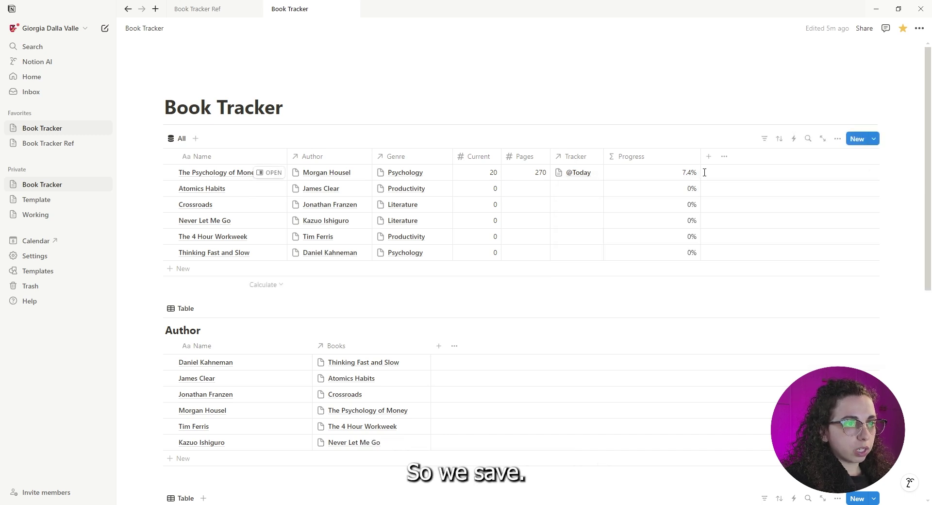
# - Narrow the Progress column of the Books table and show its values as an orange ring
pyautogui.moveTo(701, 157); pyautogui.dragTo(660, 157)
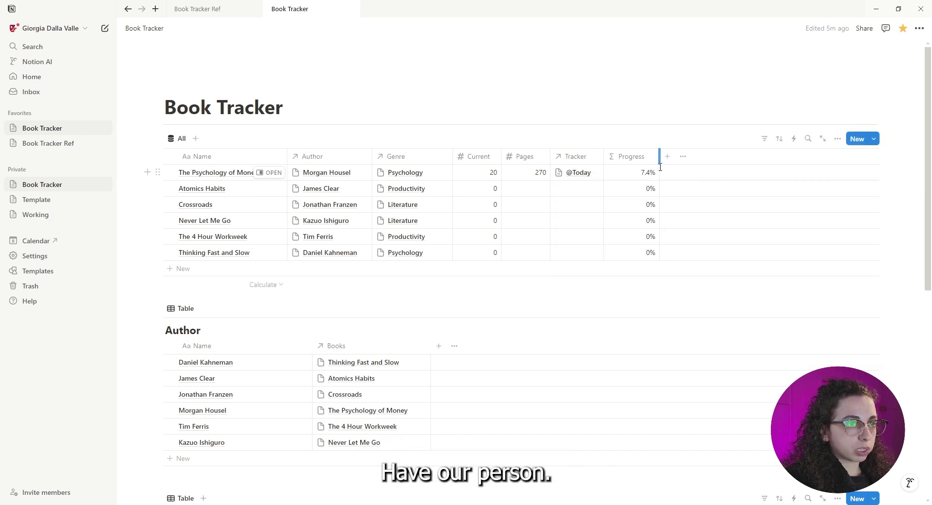
pyautogui.click(641, 163)
pyautogui.click(642, 197)
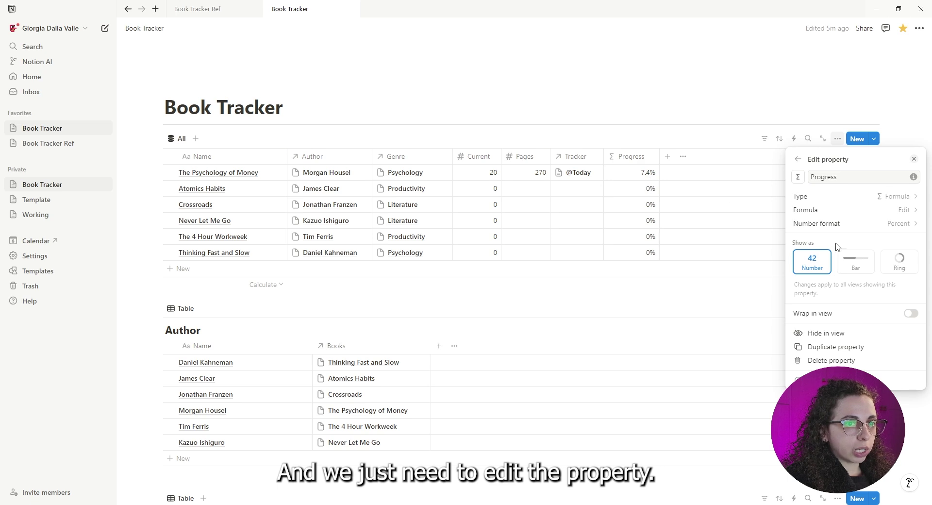
pyautogui.click(848, 272)
pyautogui.click(889, 270)
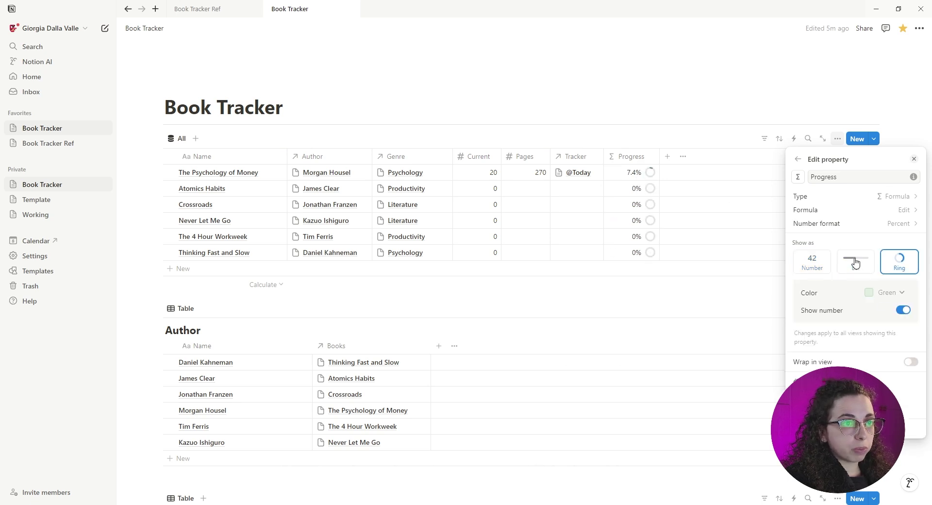
pyautogui.click(887, 292)
pyautogui.click(882, 360)
pyautogui.click(650, 129)
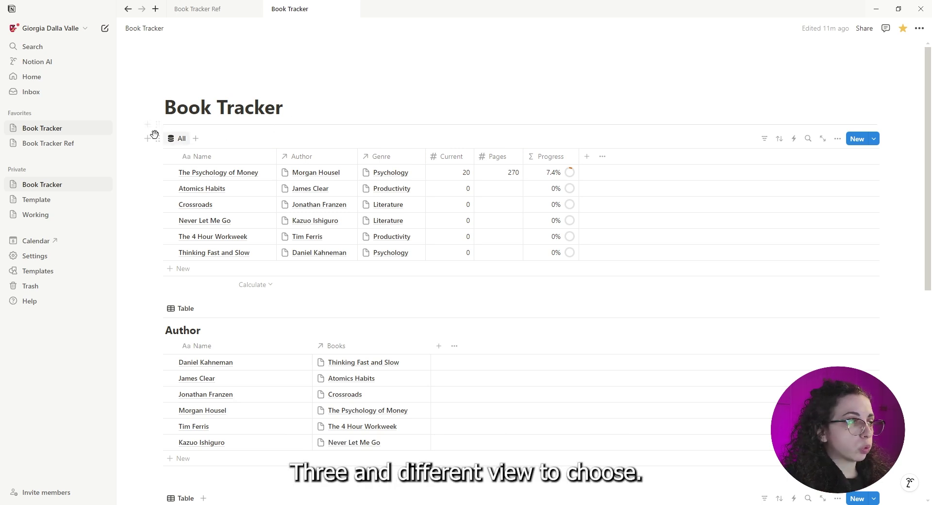
# - Duplicate the All view of the Books database, name the copy TBR and give it a calendar icon
pyautogui.click(181, 138)
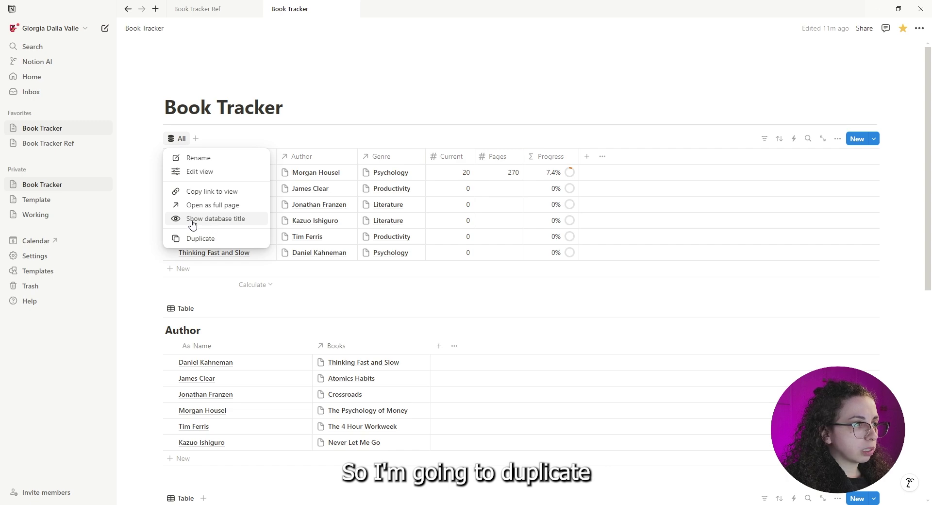
pyautogui.click(200, 240)
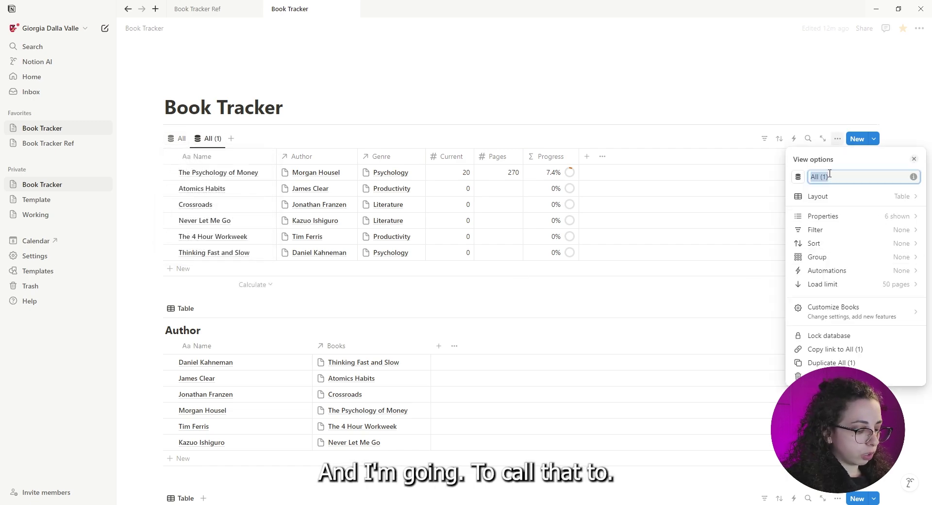
pyautogui.write('TBR')
pyautogui.click(799, 178)
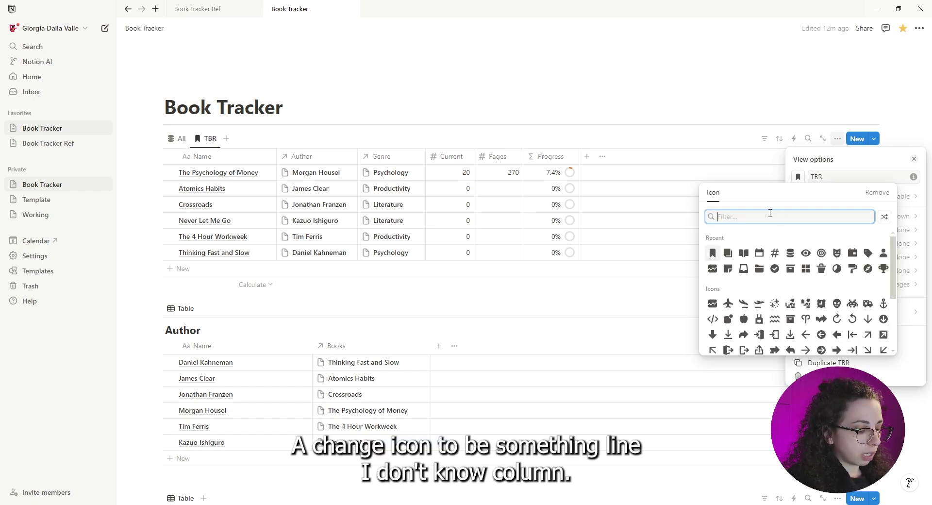
pyautogui.write('calendar')
pyautogui.click(714, 241)
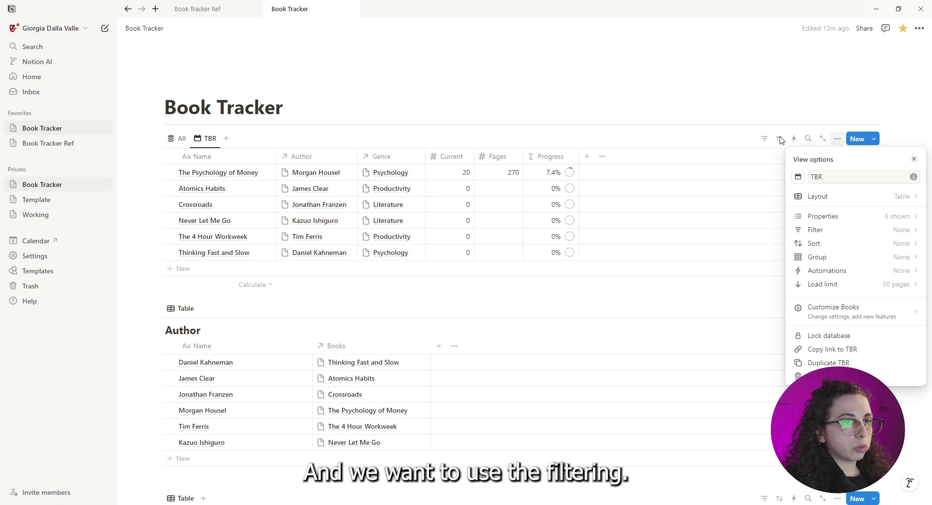
# - Filter the TBR view to books whose Progress equals 0 and compare it with the All view
pyautogui.click(765, 144)
pyautogui.click(766, 141)
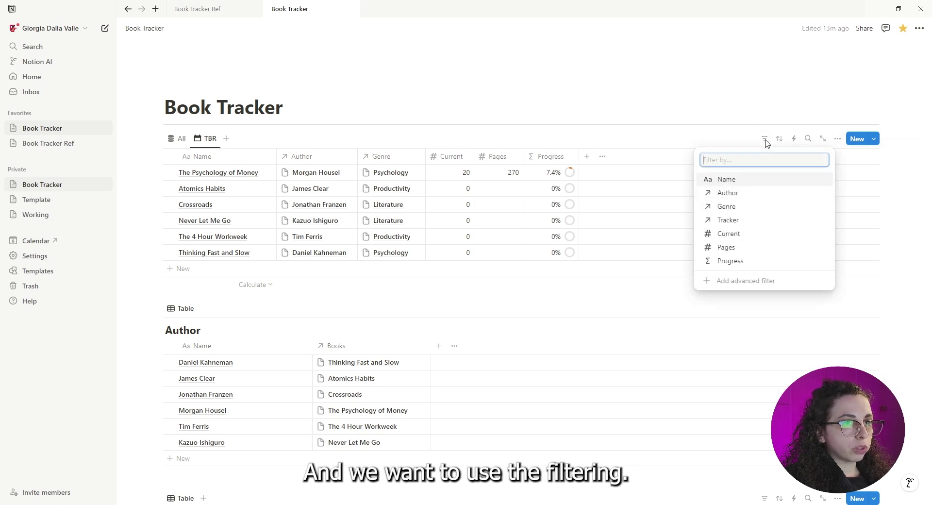
pyautogui.click(731, 261)
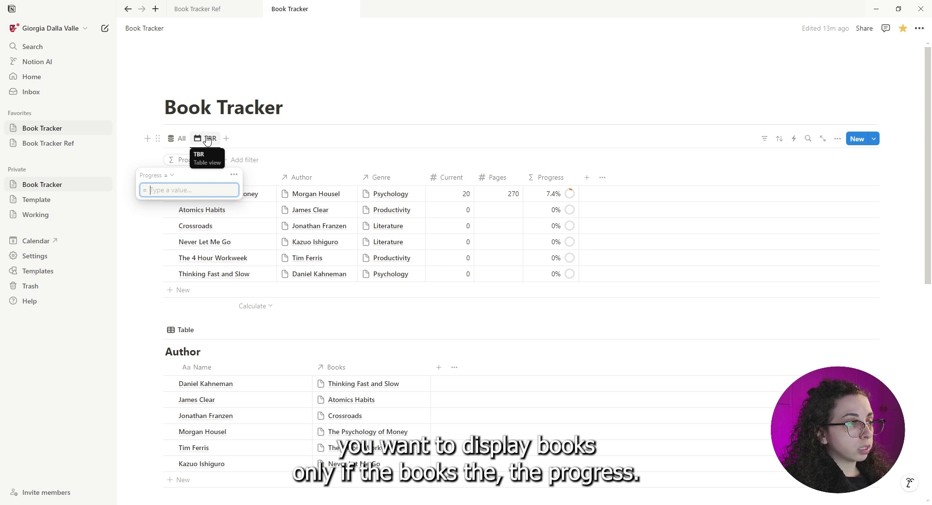
pyautogui.click(170, 179)
pyautogui.click(168, 194)
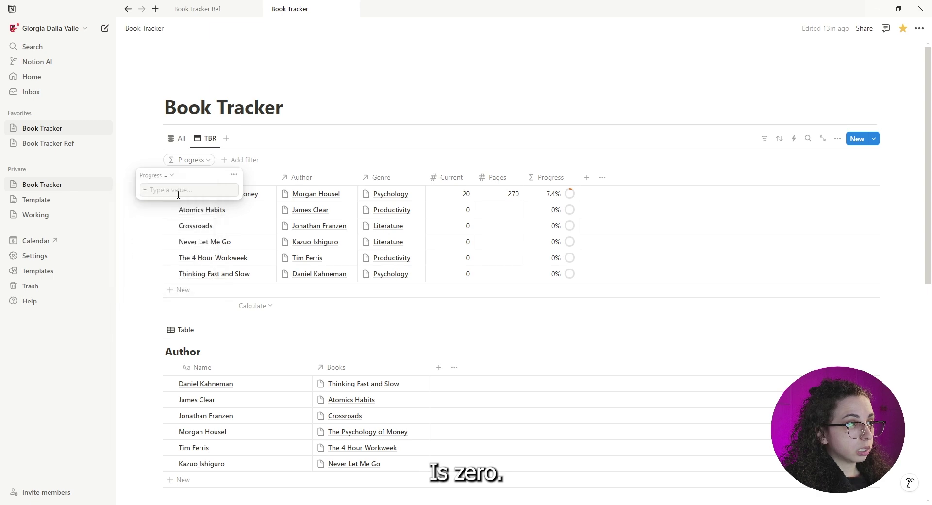
pyautogui.click(178, 192)
pyautogui.write('0')
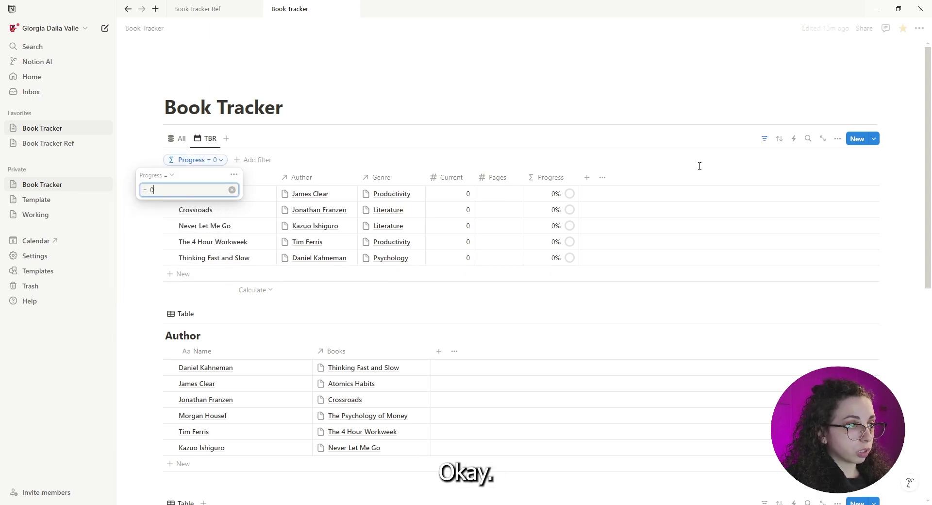
pyautogui.click(765, 139)
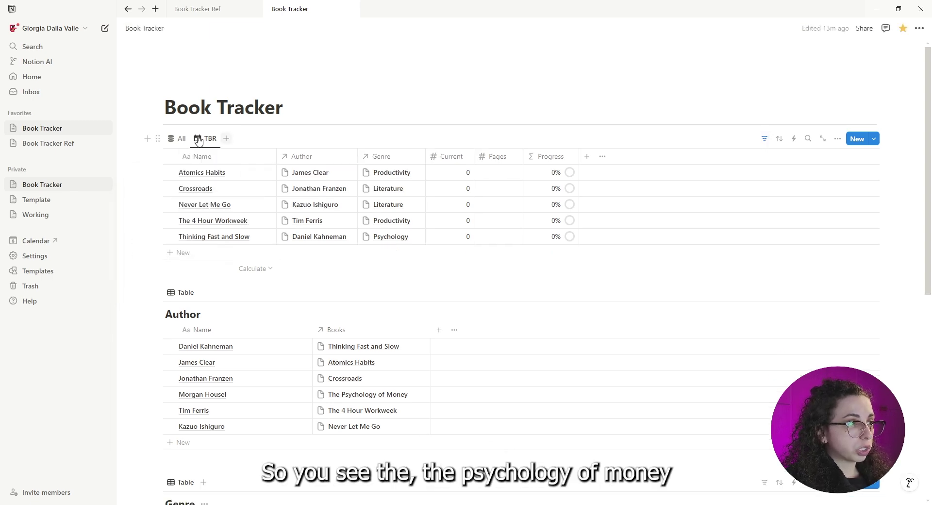
pyautogui.click(179, 139)
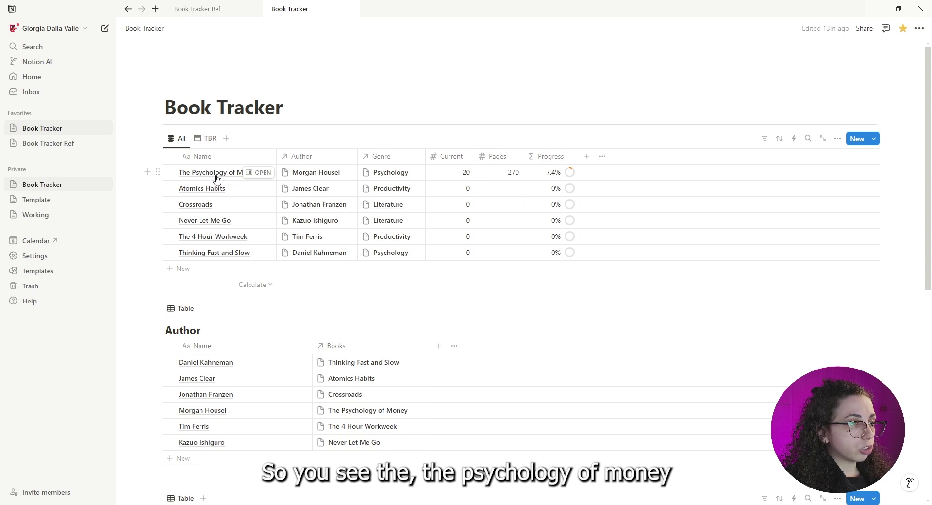
pyautogui.click(208, 139)
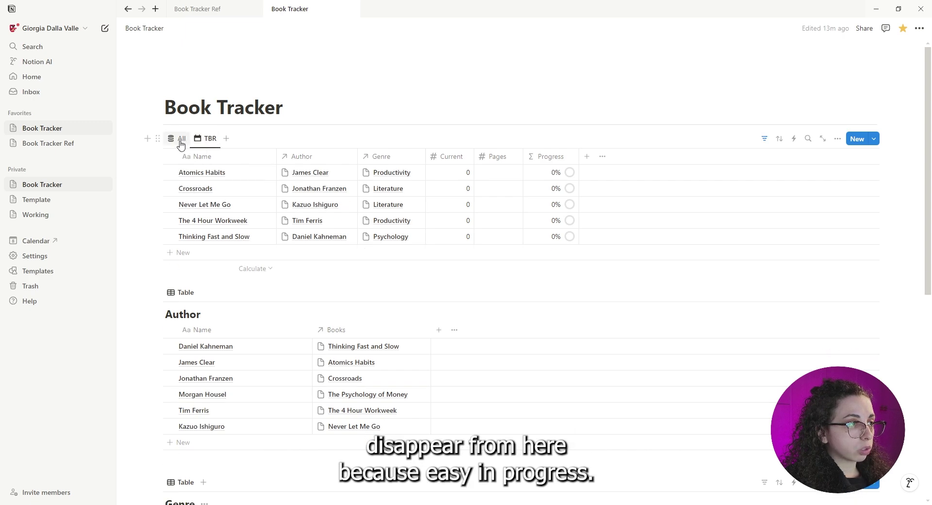
# - Duplicate the TBR view, name the copy Reading and give it an open book icon
pyautogui.click(209, 139)
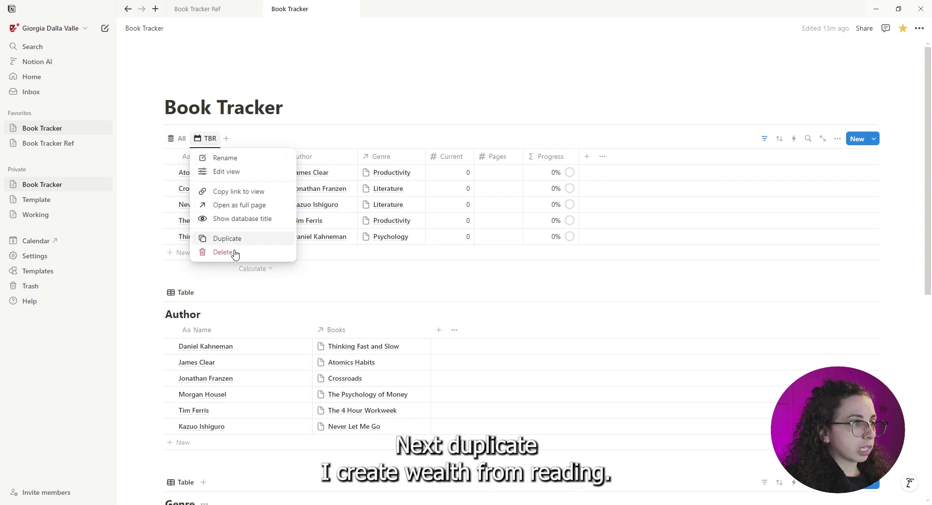
pyautogui.click(228, 238)
pyautogui.write('Re')
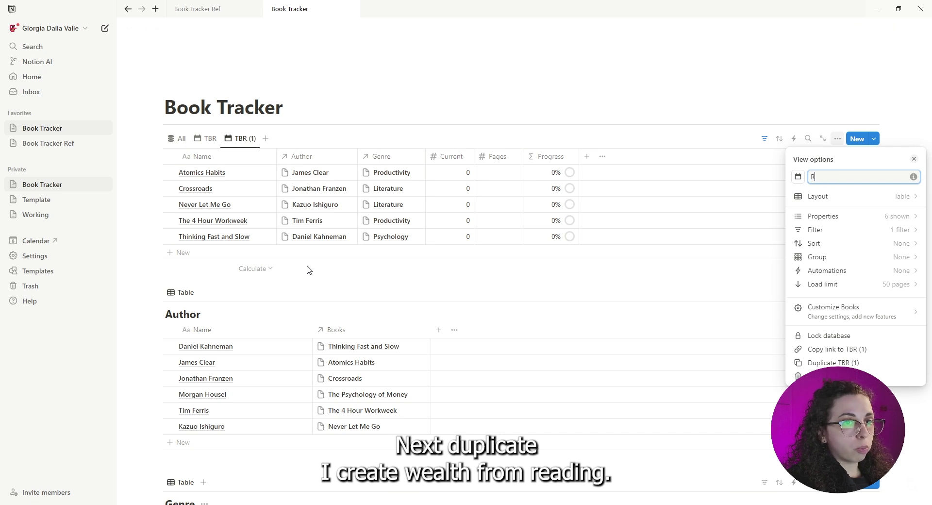
pyautogui.write('adin')
pyautogui.press('BackSpace')
pyautogui.press('BackSpace')
pyautogui.press('BackSpace')
pyautogui.press('BackSpace')
pyautogui.write('eading')
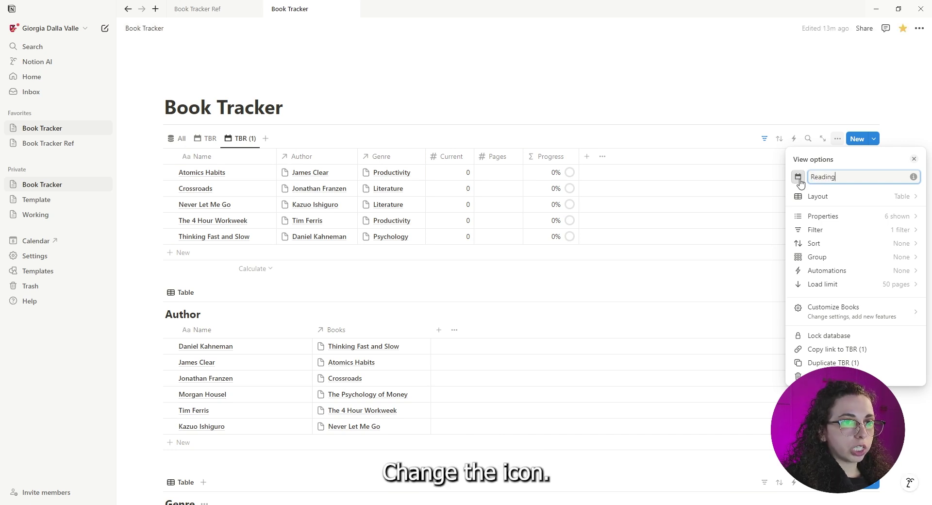
pyautogui.click(798, 179)
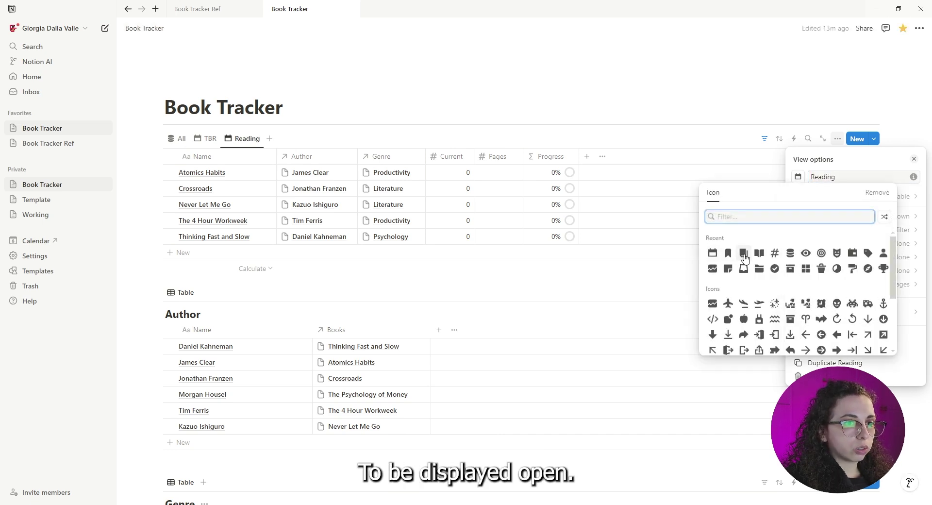
pyautogui.click(757, 255)
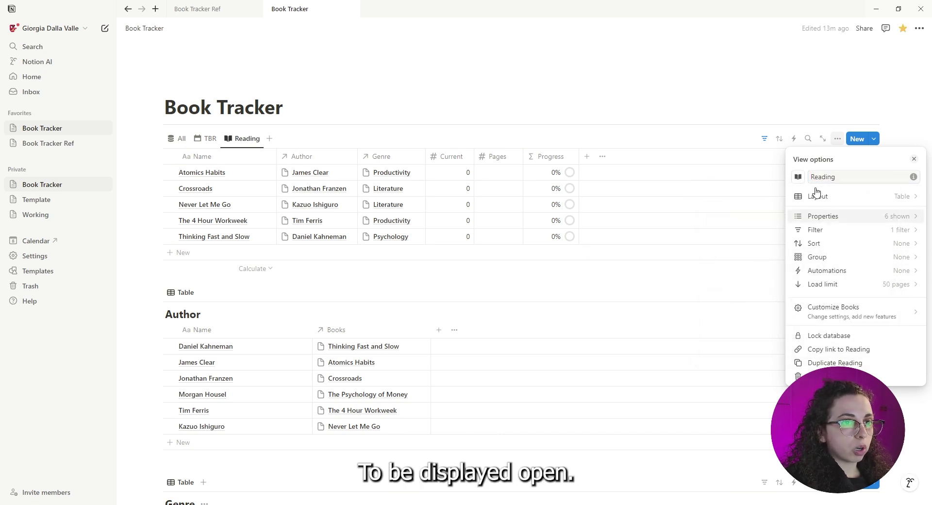
# - Change the Reading view's filter to show books whose Progress is greater than 0
pyautogui.click(759, 132)
pyautogui.click(765, 139)
pyautogui.click(191, 160)
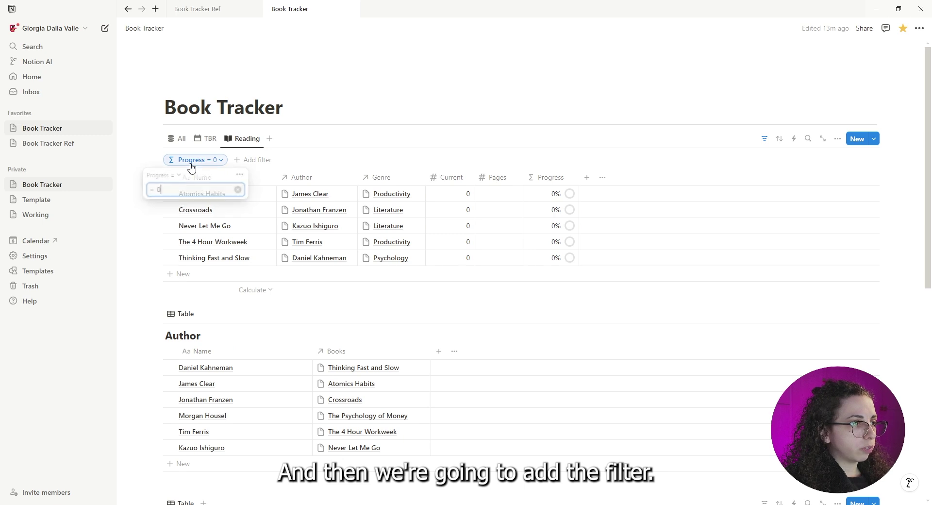
pyautogui.click(175, 176)
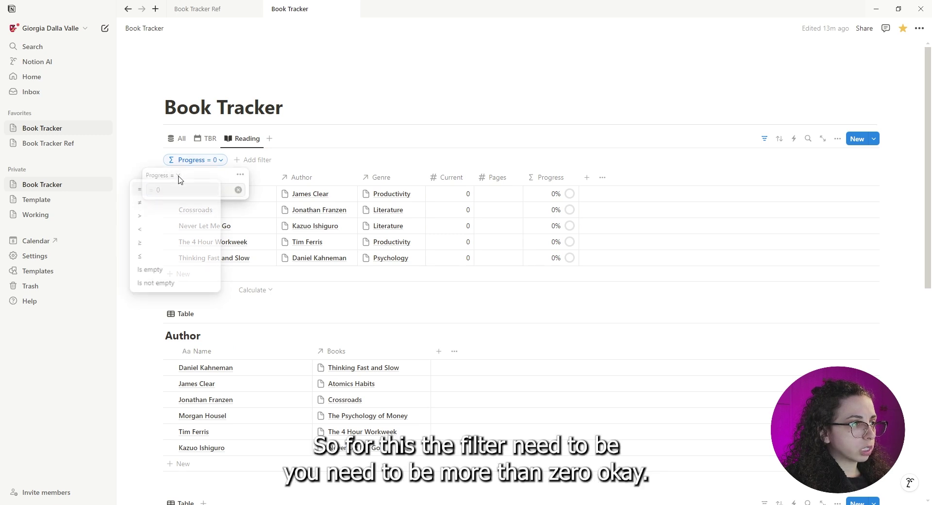
pyautogui.click(154, 217)
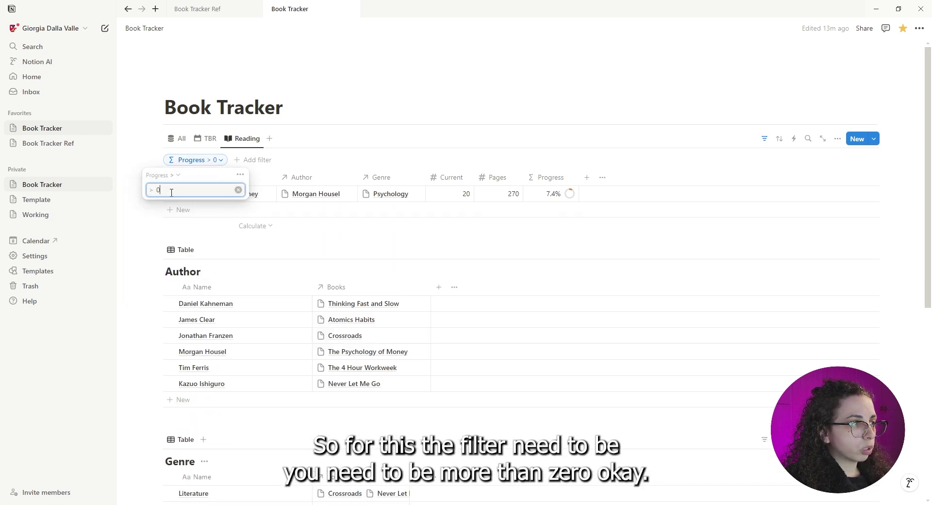
# - Convert the Reading view's Progress filter to an advanced filter and add a second rule requiring Progress ≠ 1
pyautogui.click(240, 175)
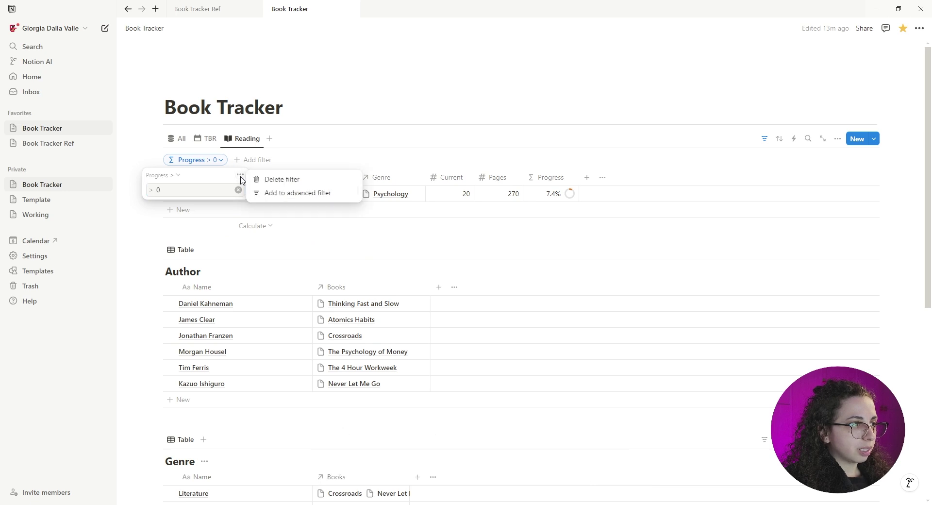
pyautogui.click(262, 195)
pyautogui.click(109, 201)
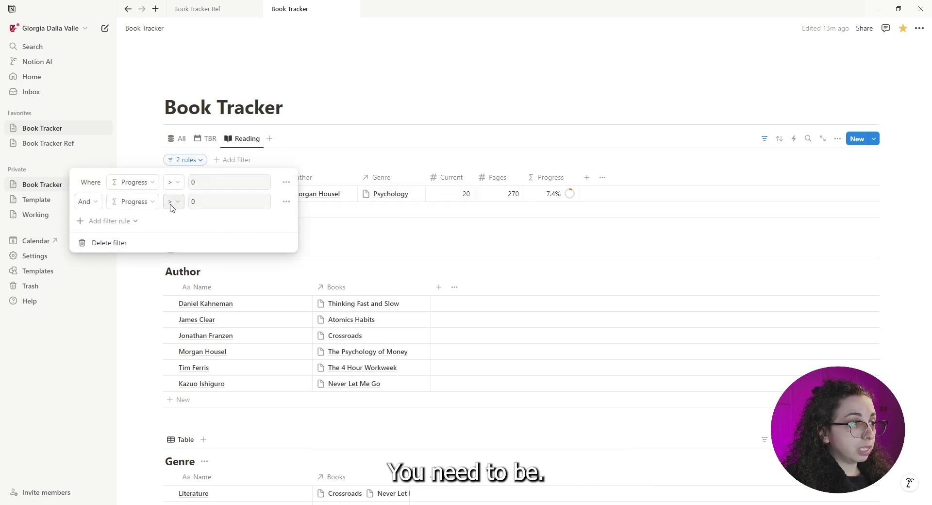
pyautogui.click(172, 202)
pyautogui.click(154, 234)
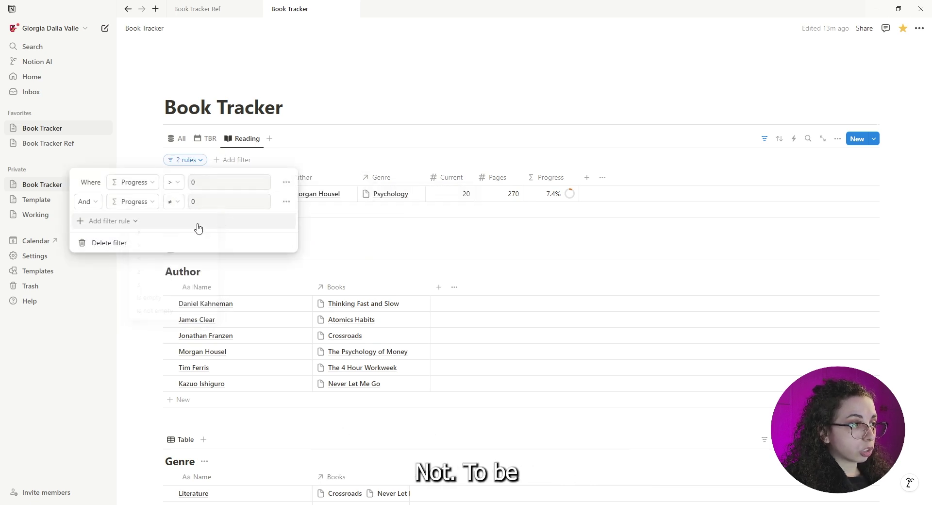
pyautogui.click(218, 201)
pyautogui.write('1')
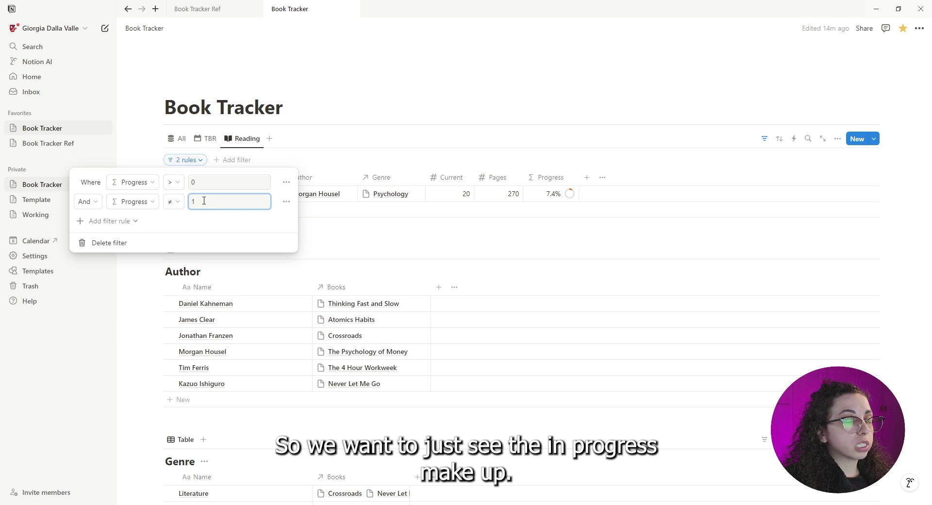
pyautogui.click(764, 140)
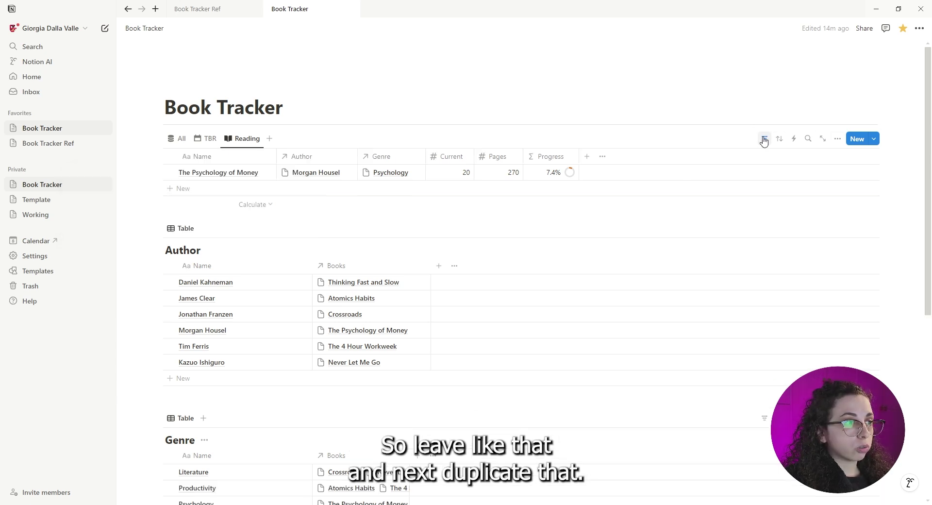
# - Duplicate the Reading view, name the copy Read and give it a stacked pages icon
pyautogui.click(246, 139)
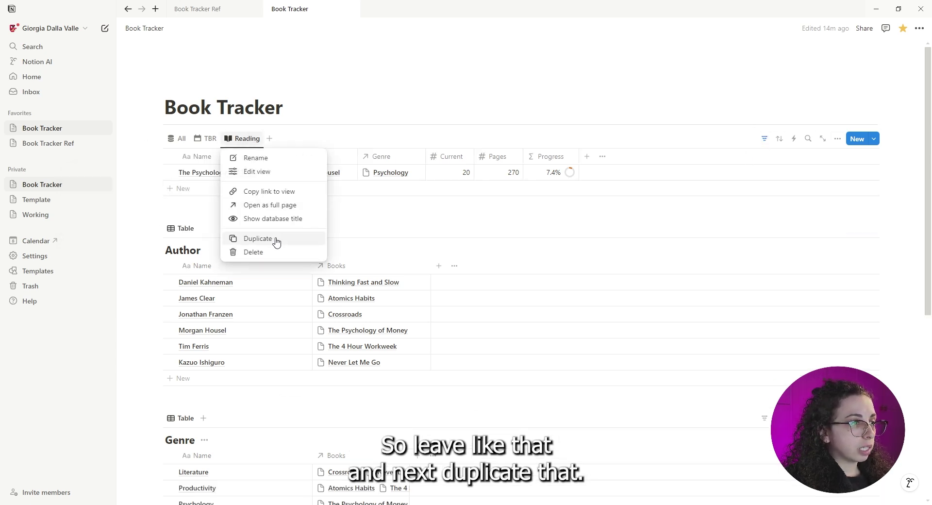
pyautogui.click(271, 238)
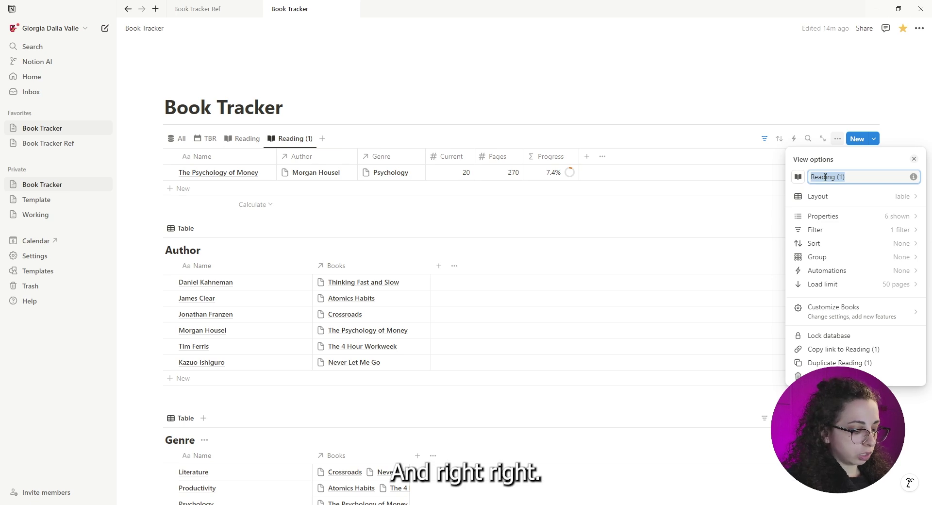
pyautogui.write('Read')
pyautogui.click(798, 177)
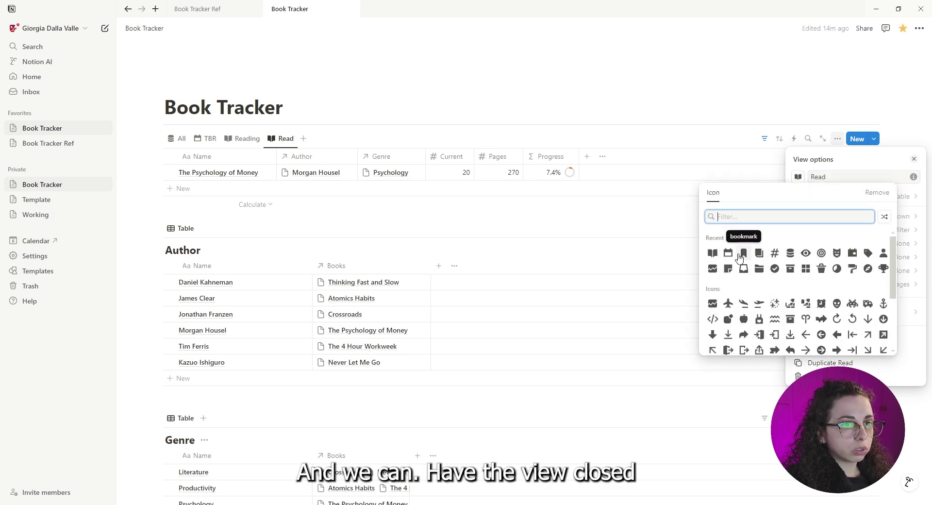
pyautogui.click(759, 253)
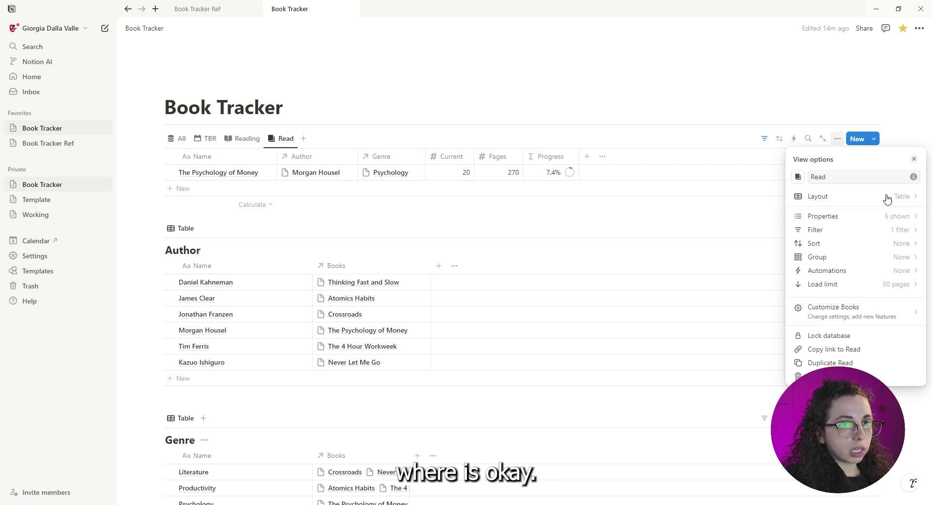
# - Remove the Progress ≠ 1 rule from the Read view's filter and set the remaining rule to Progress = 1
pyautogui.click(766, 140)
pyautogui.click(199, 160)
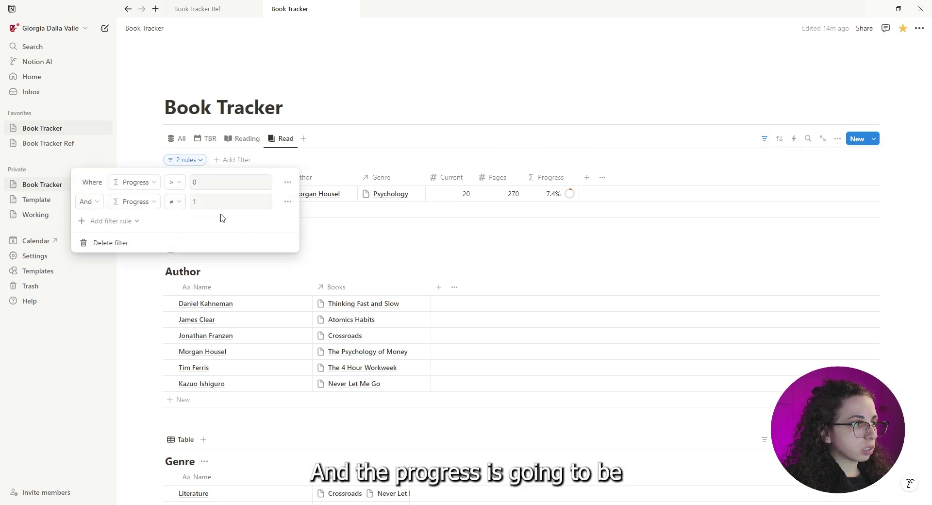
pyautogui.click(288, 202)
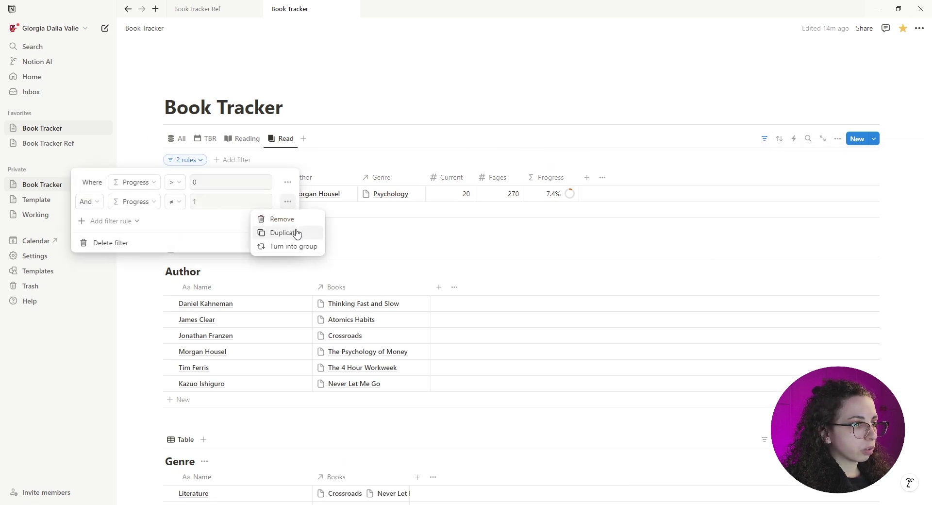
pyautogui.click(295, 221)
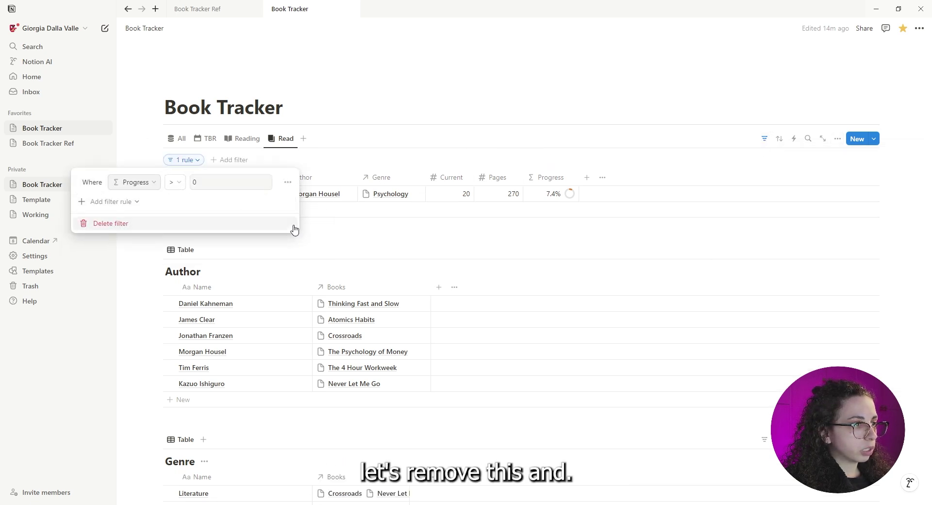
pyautogui.click(174, 183)
pyautogui.click(171, 201)
pyautogui.click(230, 182)
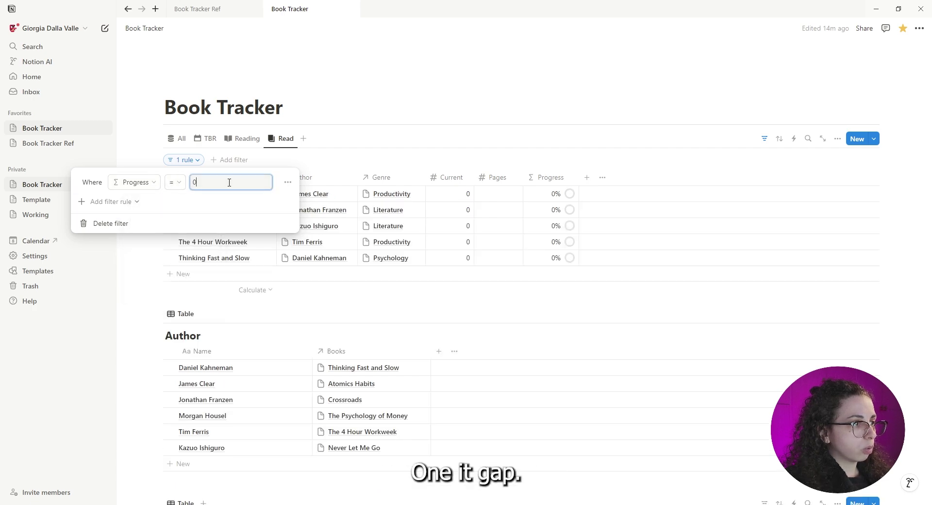
pyautogui.press('BackSpace')
pyautogui.write('1')
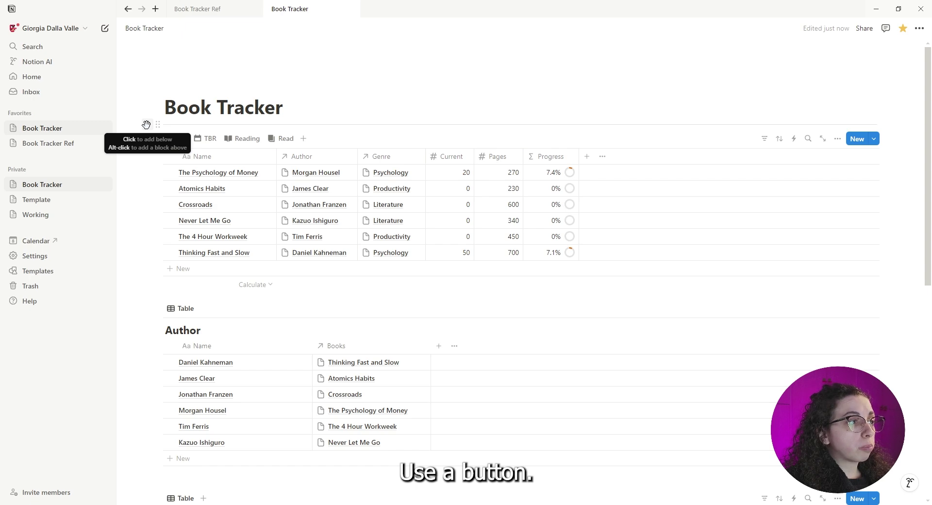
# - Insert a button block above the Books database, name it Track pages and give it an open book icon
pyautogui.click(147, 125)
pyautogui.write('/butt')
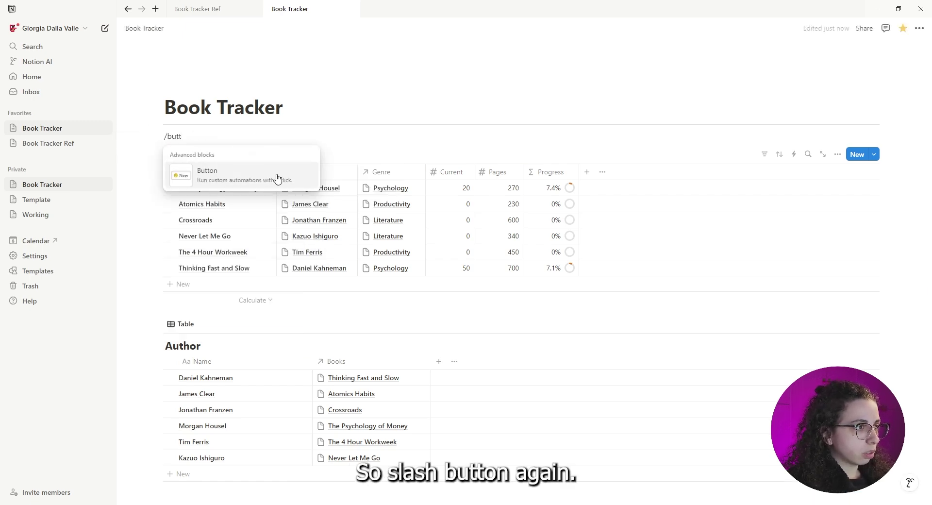
pyautogui.click(279, 177)
pyautogui.click(202, 162)
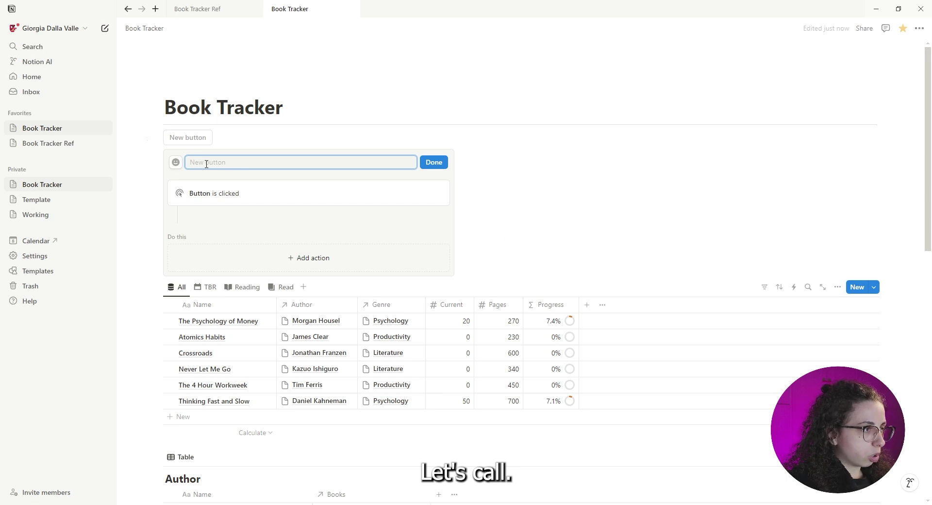
pyautogui.write('Track pages')
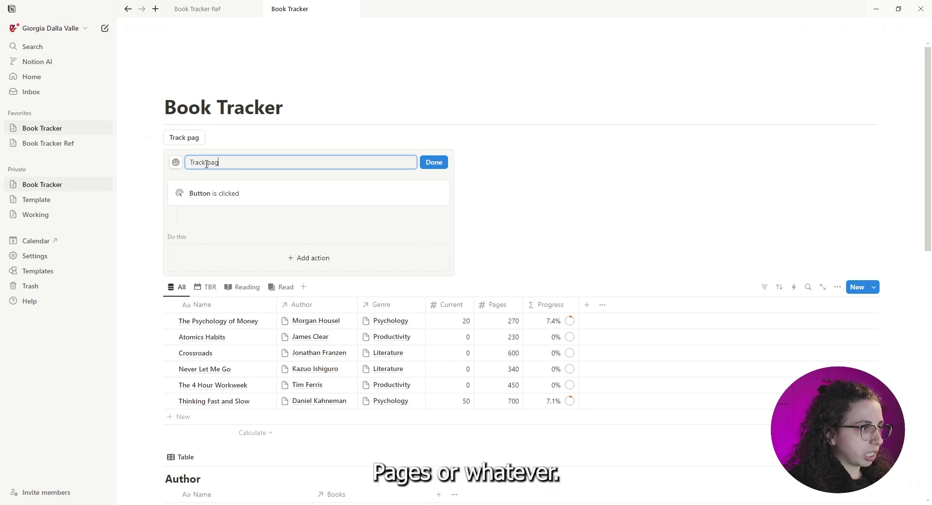
pyautogui.click(176, 163)
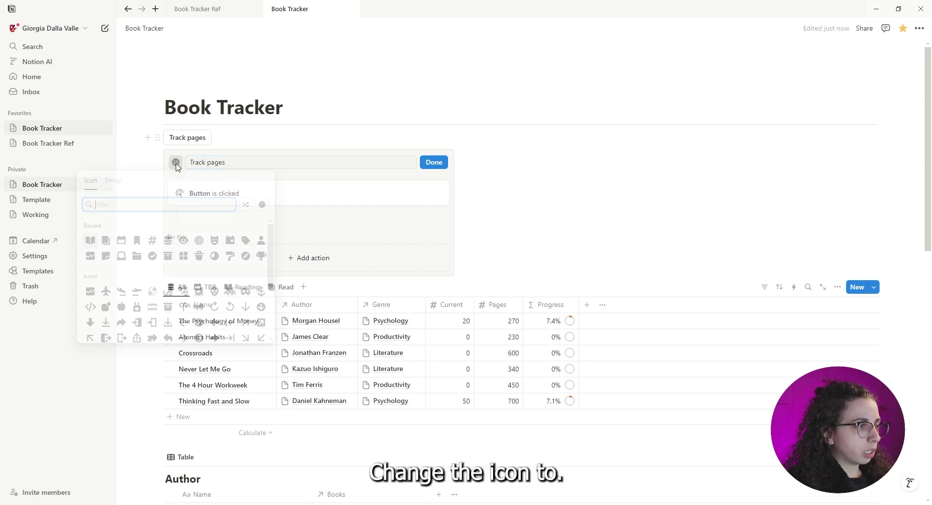
pyautogui.click(90, 241)
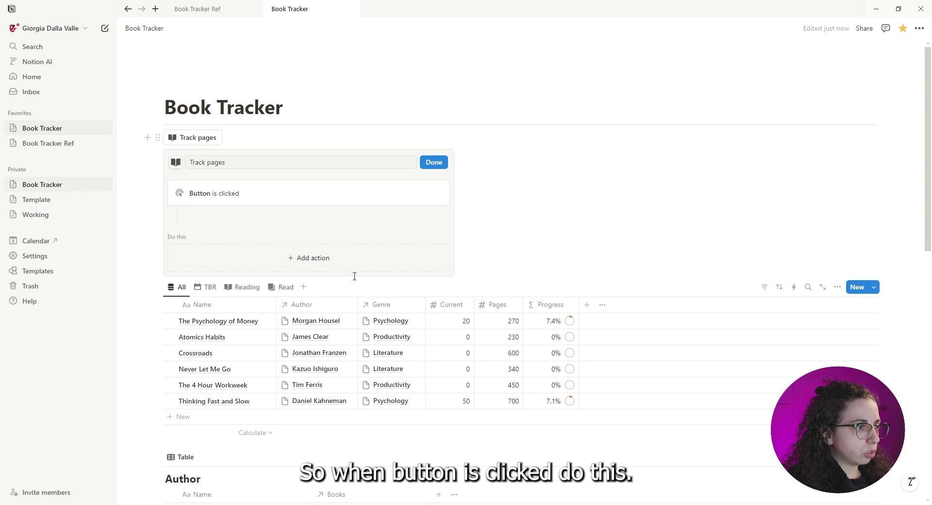
pyautogui.click(322, 265)
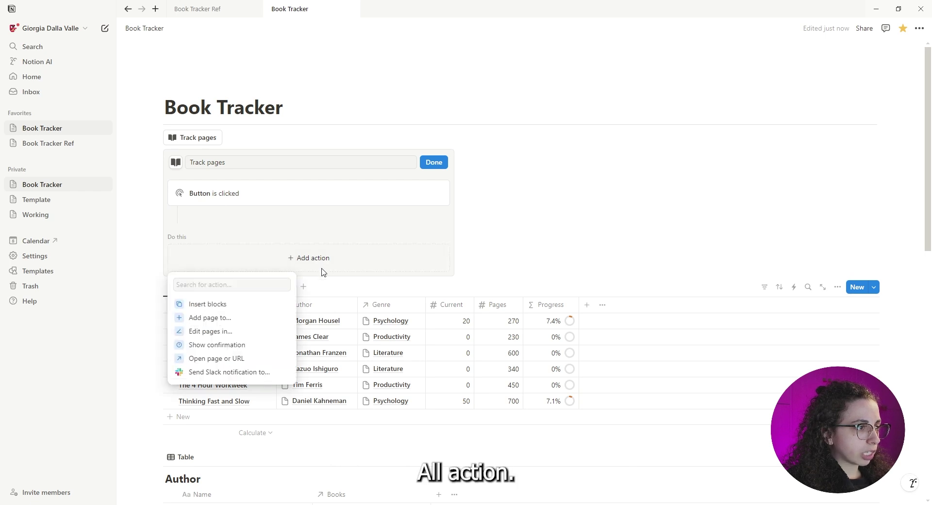
pyautogui.click(192, 322)
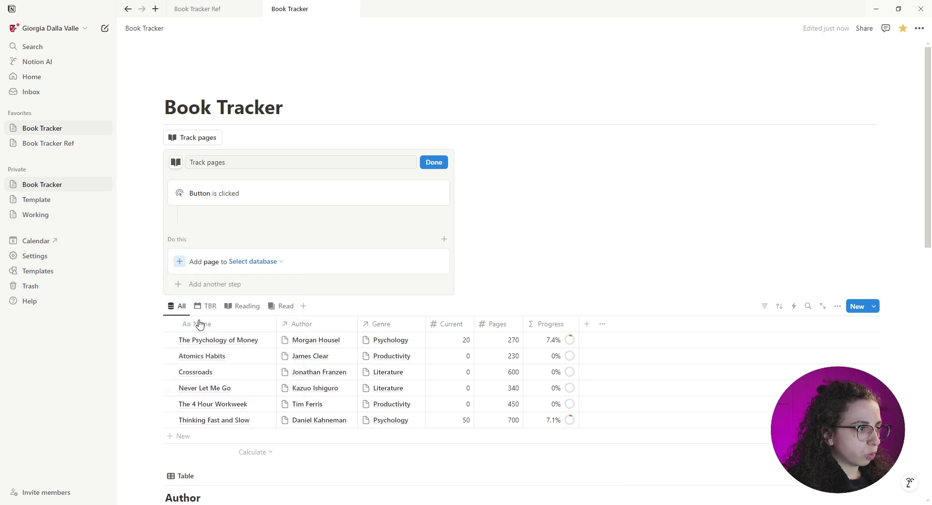
pyautogui.click(264, 267)
pyautogui.write('tracker')
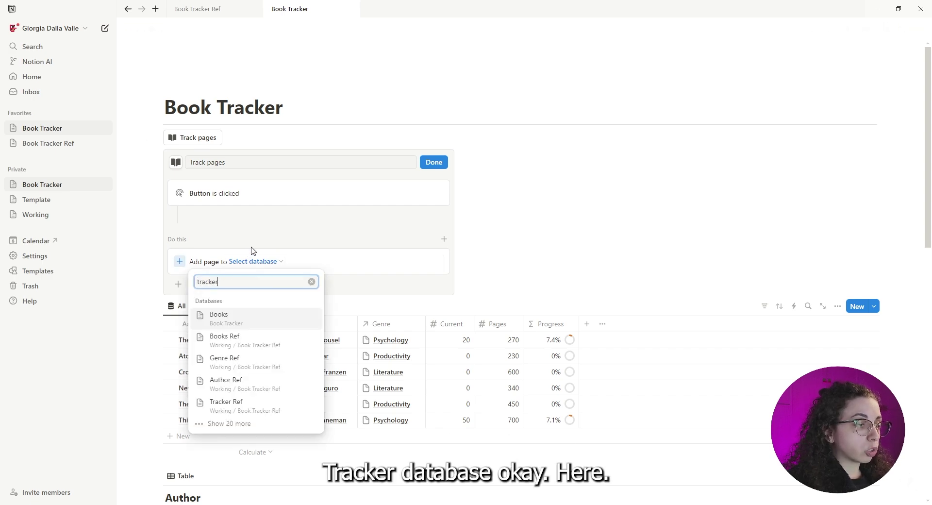
pyautogui.press('Return')
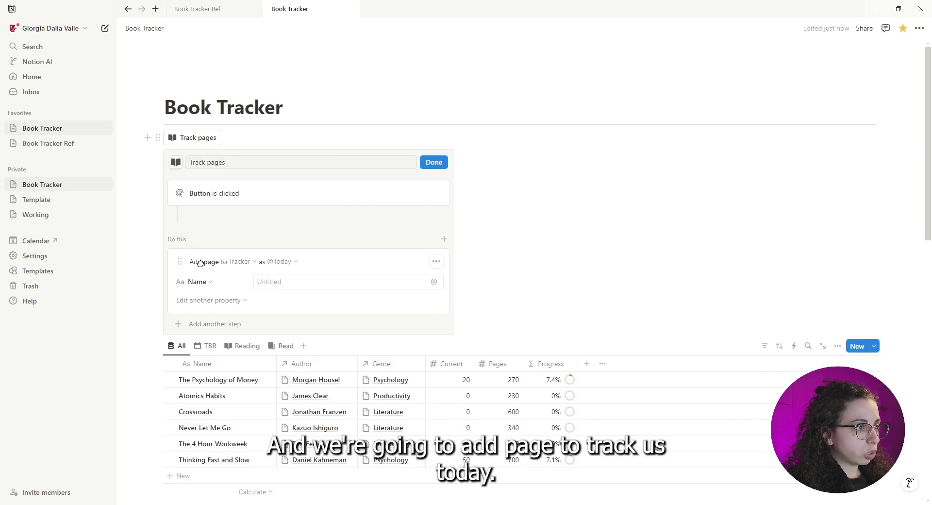
pyautogui.click(280, 262)
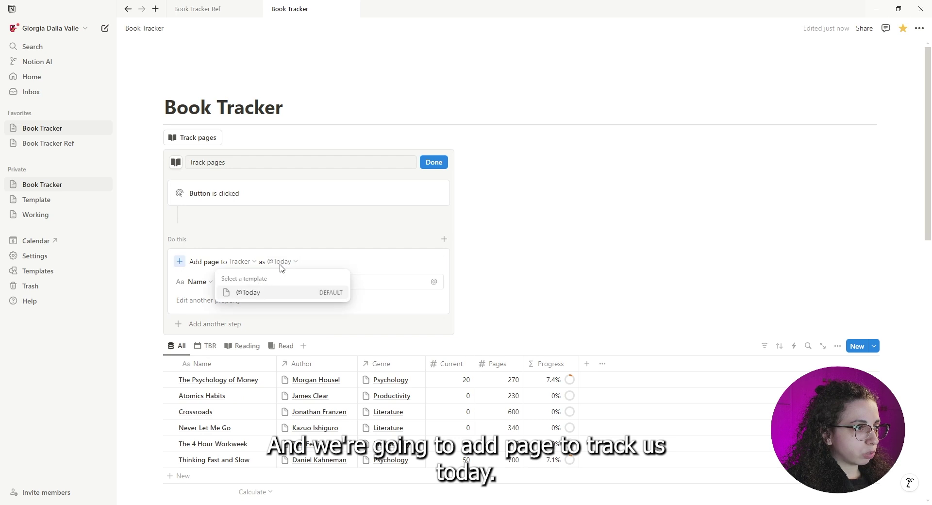
pyautogui.click(254, 294)
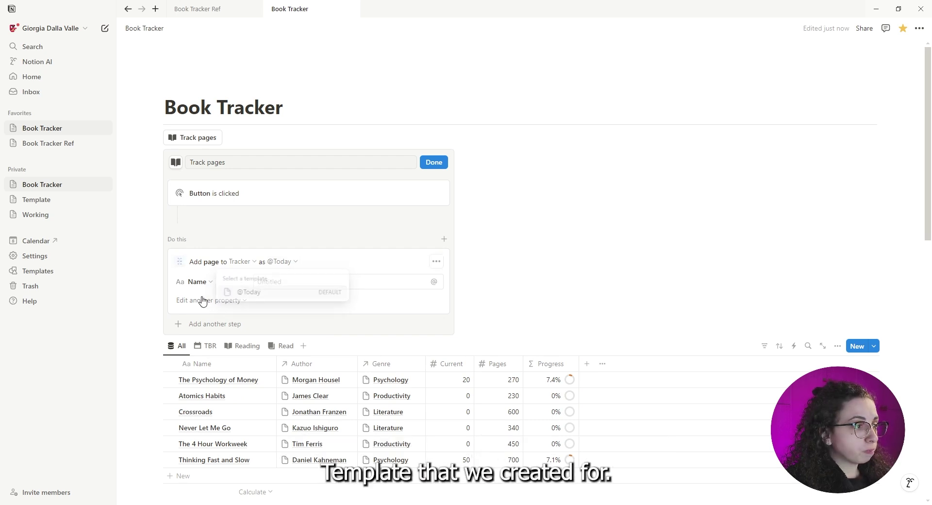
# - Add a second button step that opens the newly added page in Center peek, and finish the button setup
pyautogui.click(207, 330)
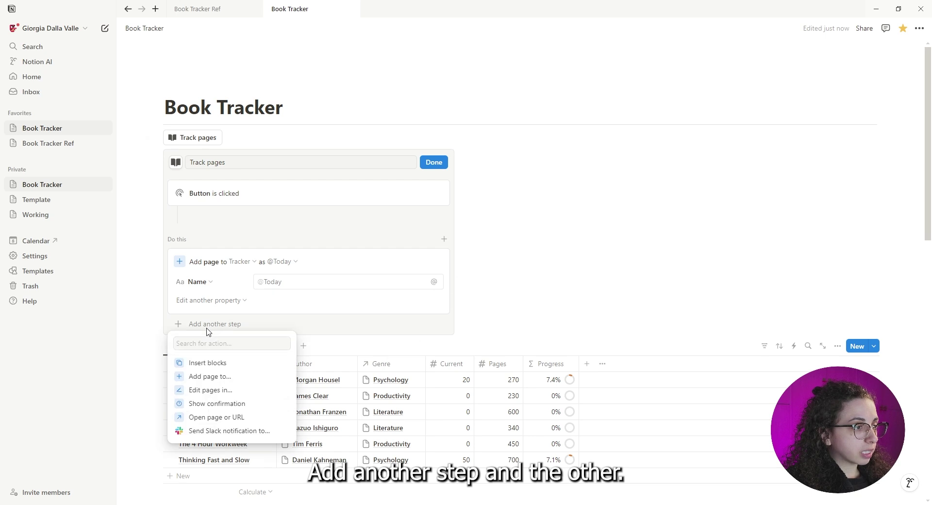
pyautogui.click(213, 418)
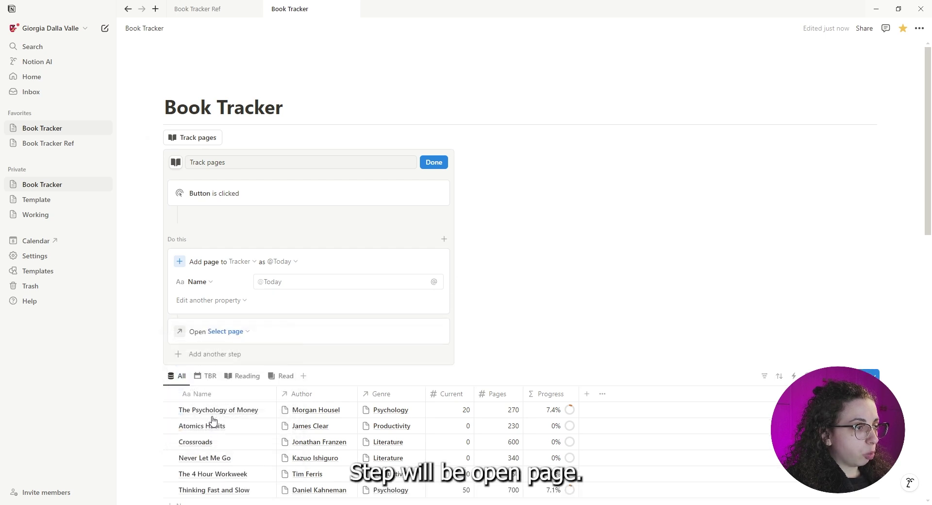
pyautogui.click(232, 332)
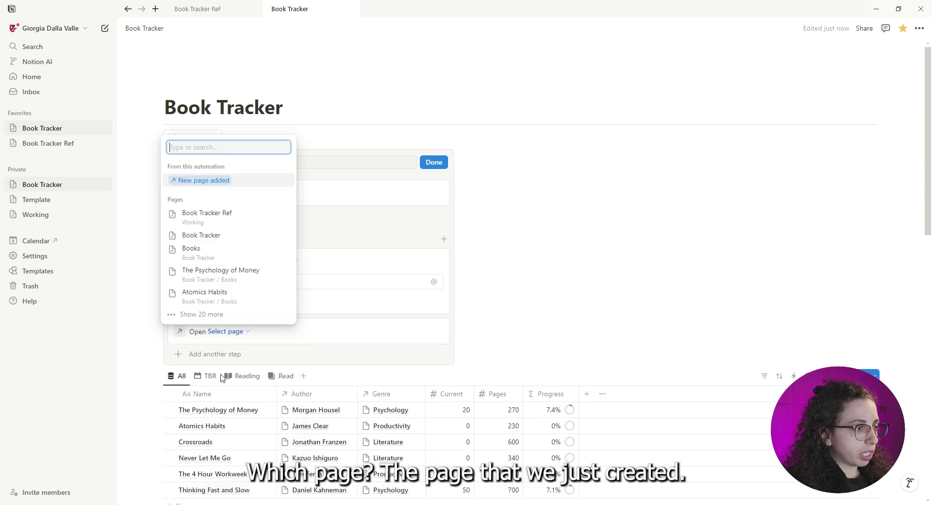
pyautogui.click(233, 178)
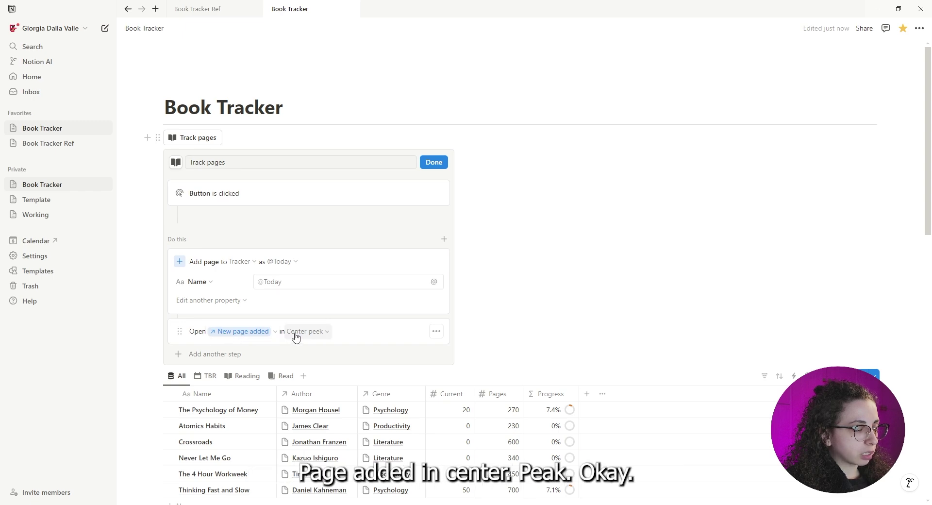
pyautogui.click(435, 164)
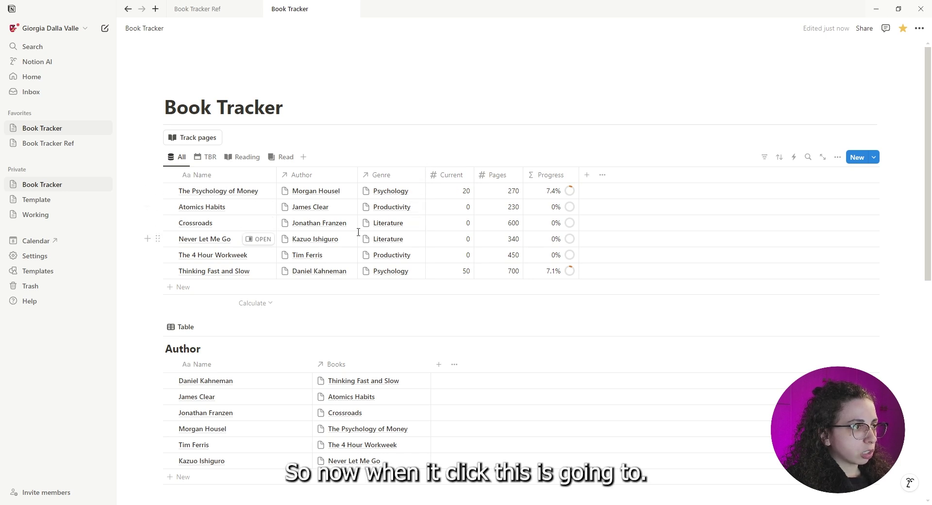
# - Log a Tracker entry through Track pages with Current set to 50 and The Psychology of Money as the related book
pyautogui.click(206, 139)
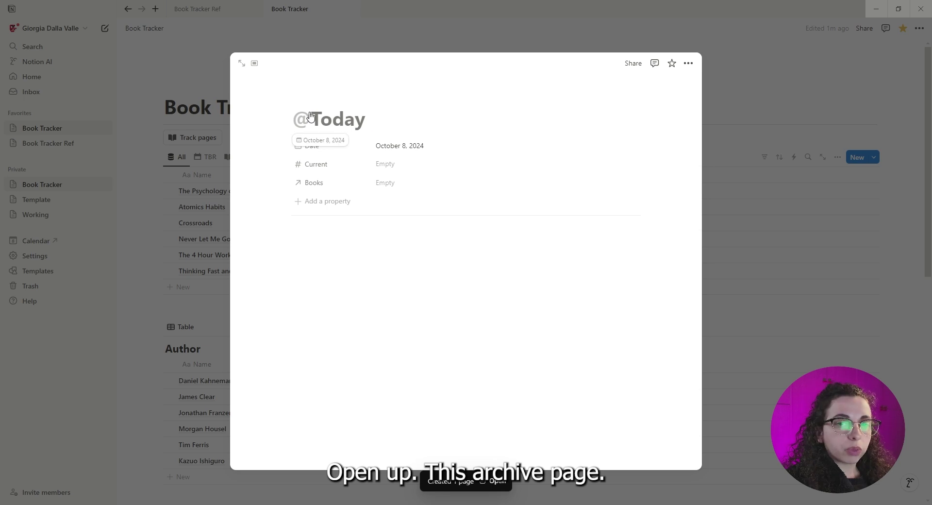
pyautogui.click(414, 165)
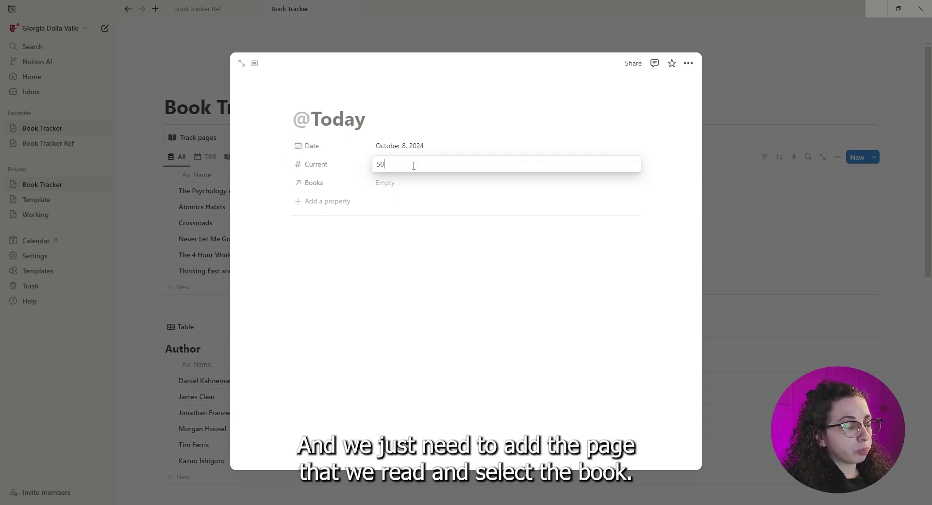
pyautogui.write('50')
pyautogui.click(432, 189)
pyautogui.click(432, 189)
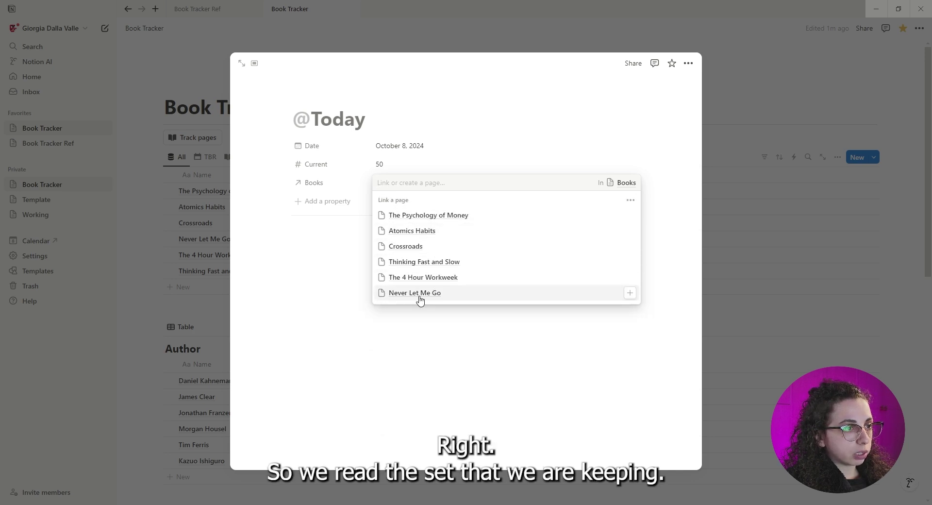
pyautogui.click(425, 218)
pyautogui.click(348, 248)
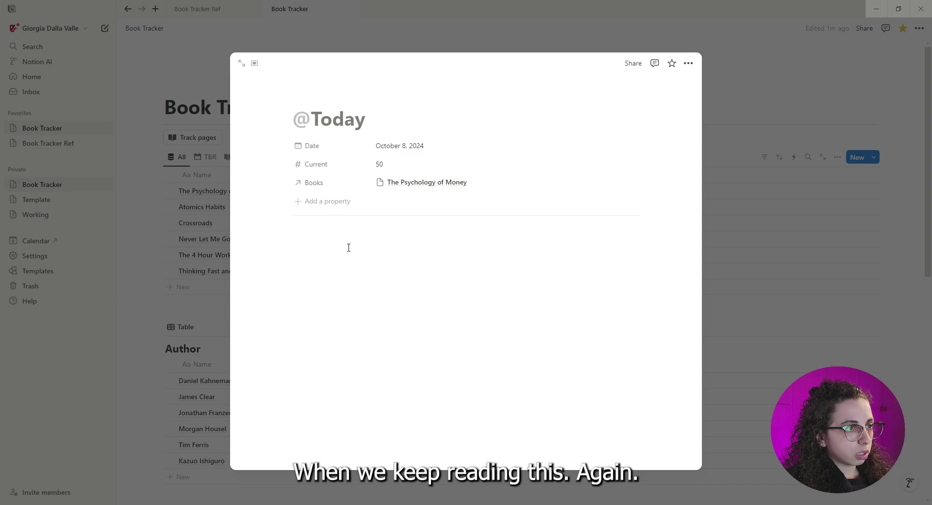
pyautogui.click(800, 166)
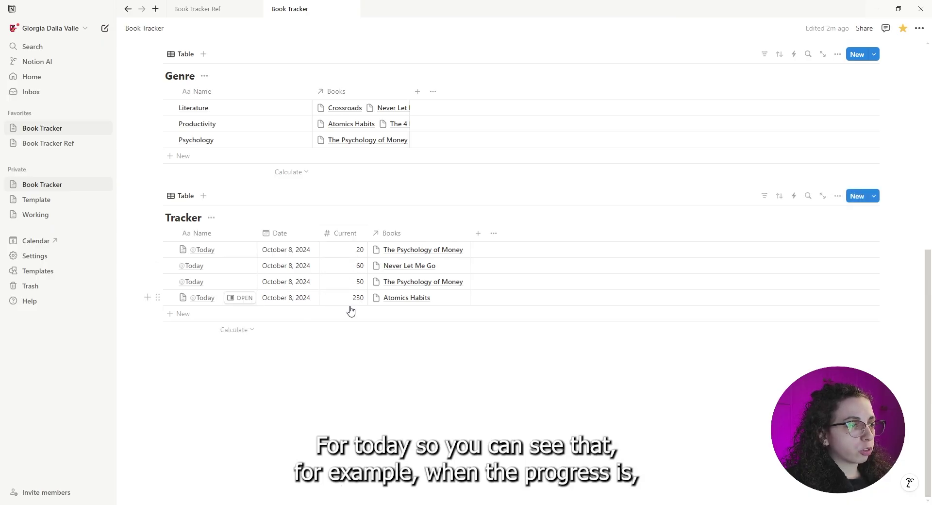
# - Check which books appear in the Reading and TBR views of the Books database
pyautogui.scroll(8, 349, 308)
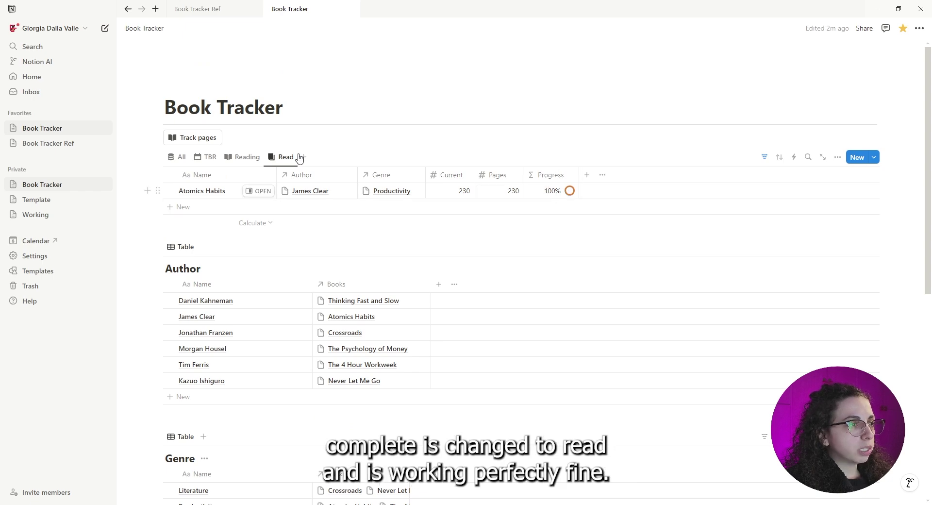
pyautogui.click(238, 158)
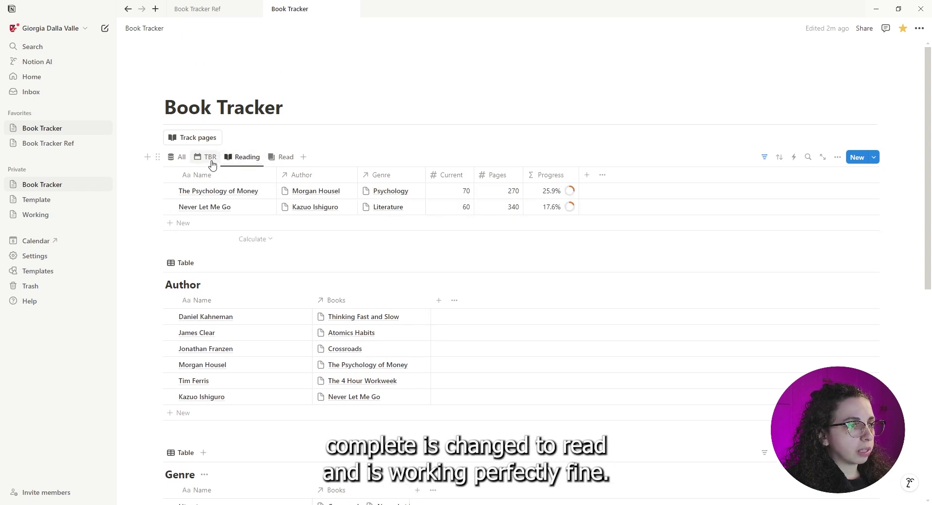
pyautogui.click(211, 160)
pyautogui.scroll(-8, 391, 380)
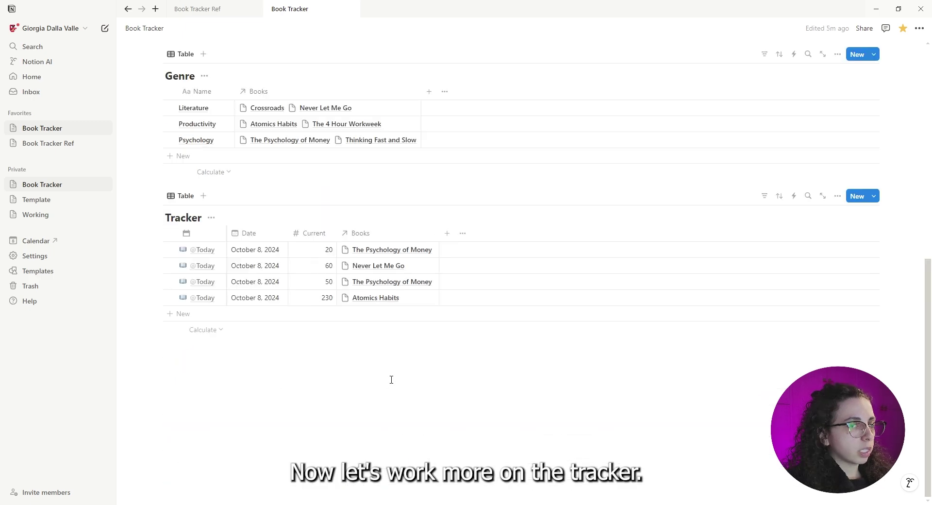
pyautogui.click(190, 234)
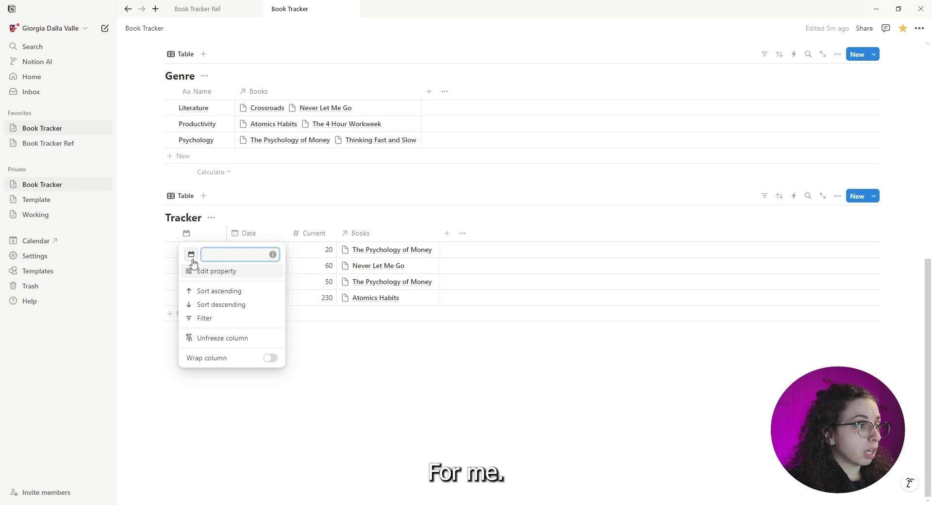
pyautogui.click(193, 261)
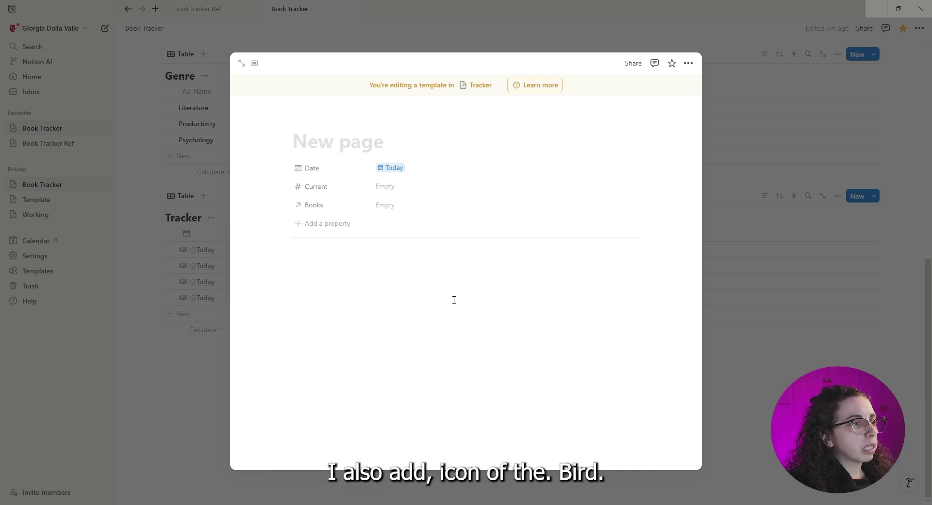
pyautogui.click(268, 136)
pyautogui.write('📖')
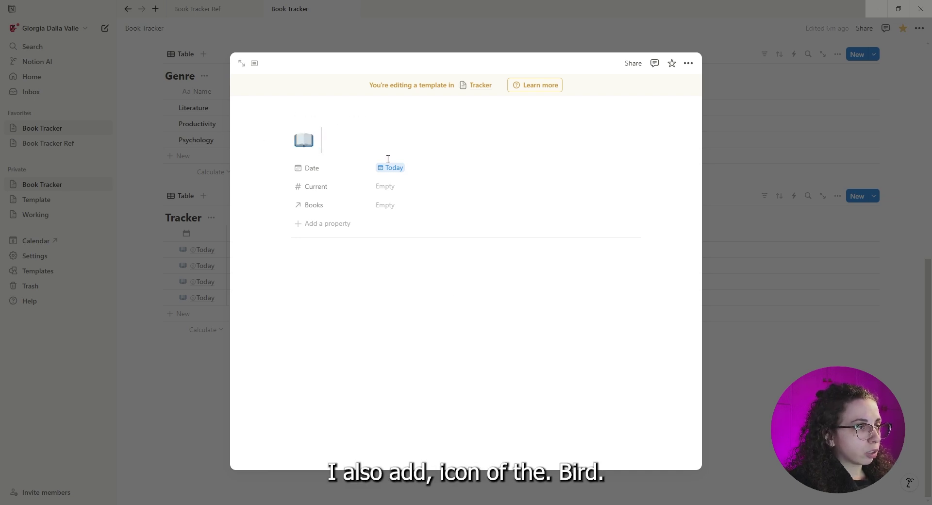
pyautogui.write('@Today')
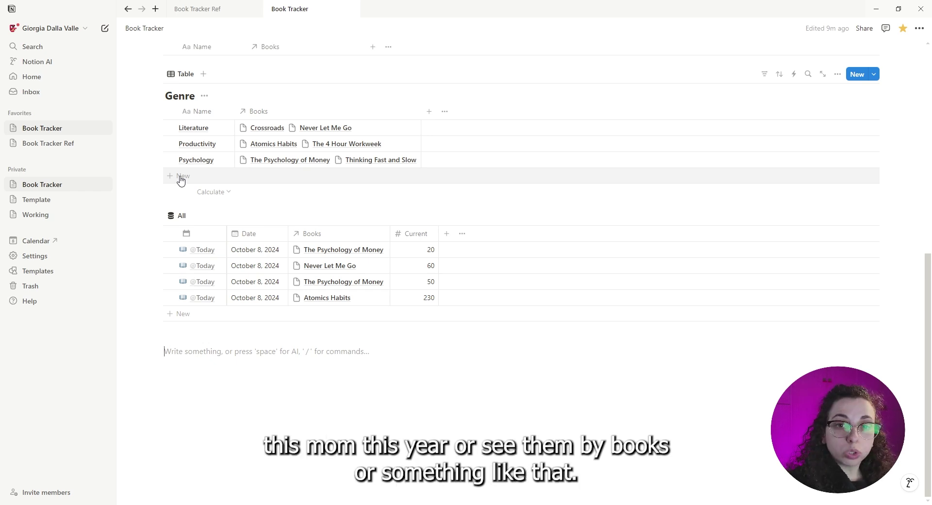
# - Duplicate the Tracker database's All view, name the copy Today and give it a calendar icon
pyautogui.click(178, 216)
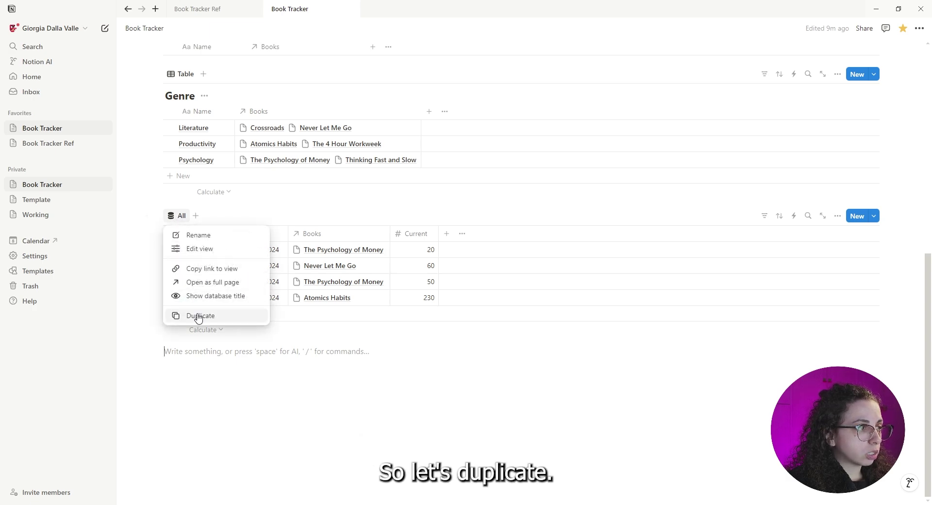
pyautogui.click(201, 317)
pyautogui.write('To')
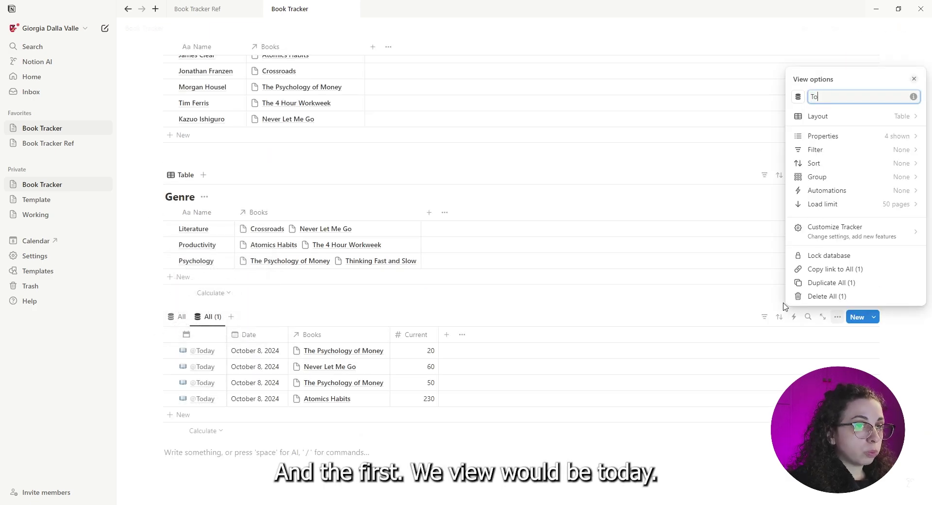
pyautogui.write('day')
pyautogui.click(798, 97)
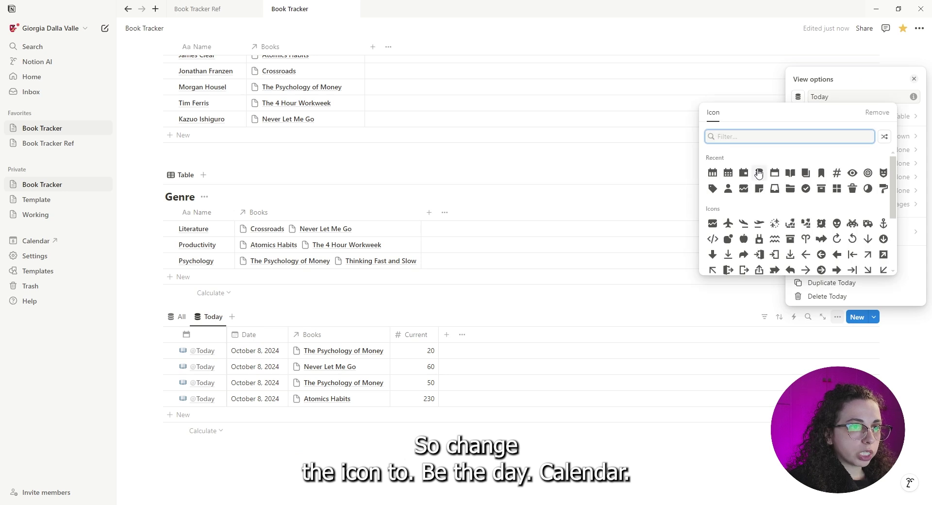
pyautogui.click(745, 174)
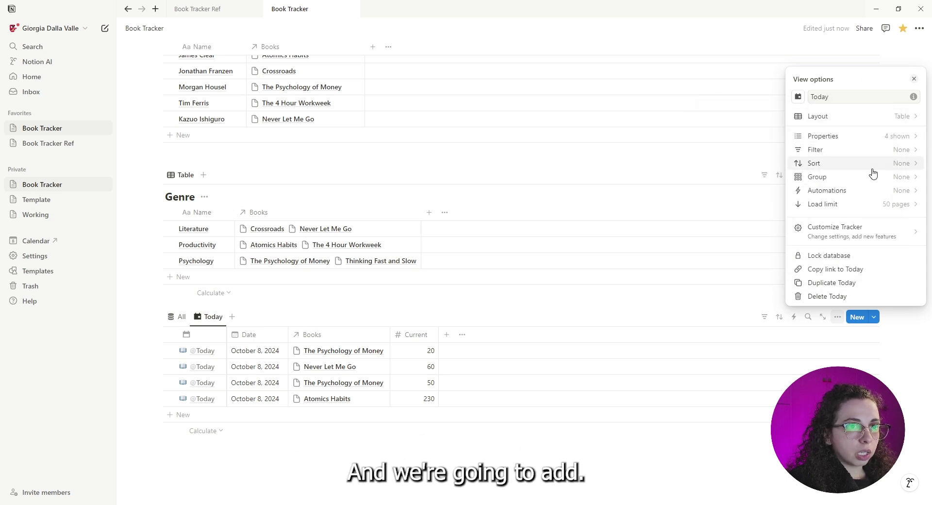
# - Filter the Tracker's Today view so that the start date is Today
pyautogui.click(862, 155)
pyautogui.click(825, 274)
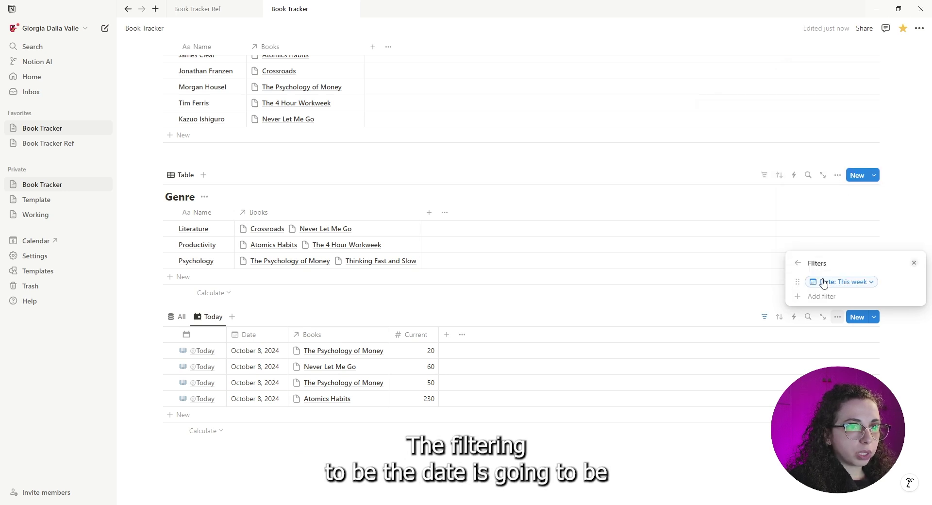
pyautogui.click(831, 286)
pyautogui.click(839, 298)
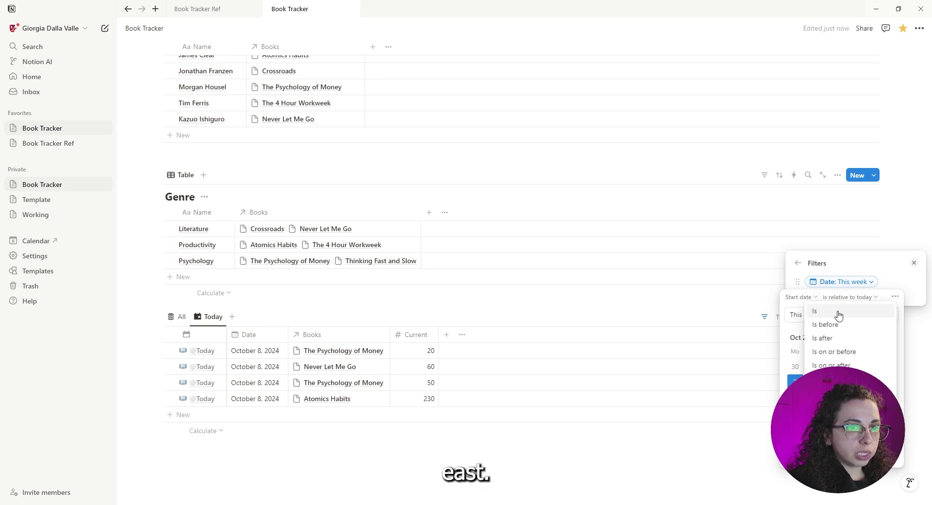
pyautogui.click(838, 313)
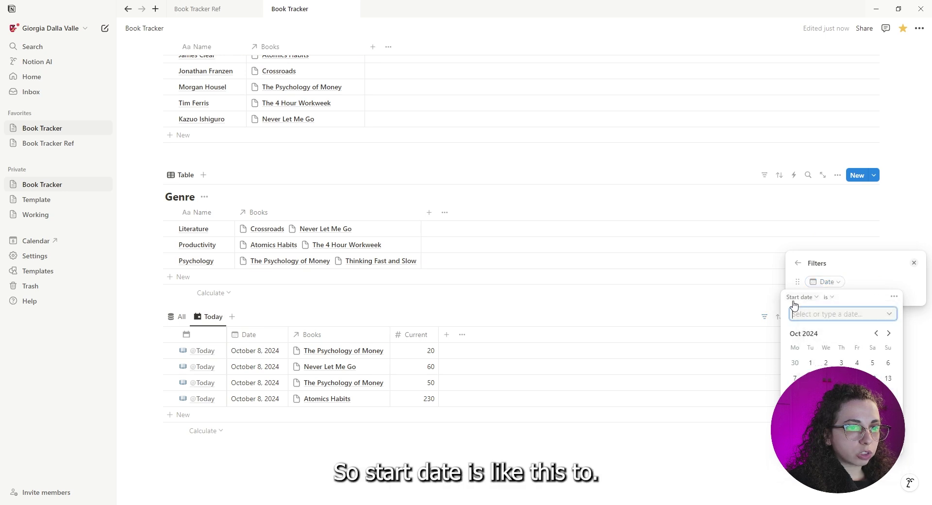
pyautogui.click(891, 315)
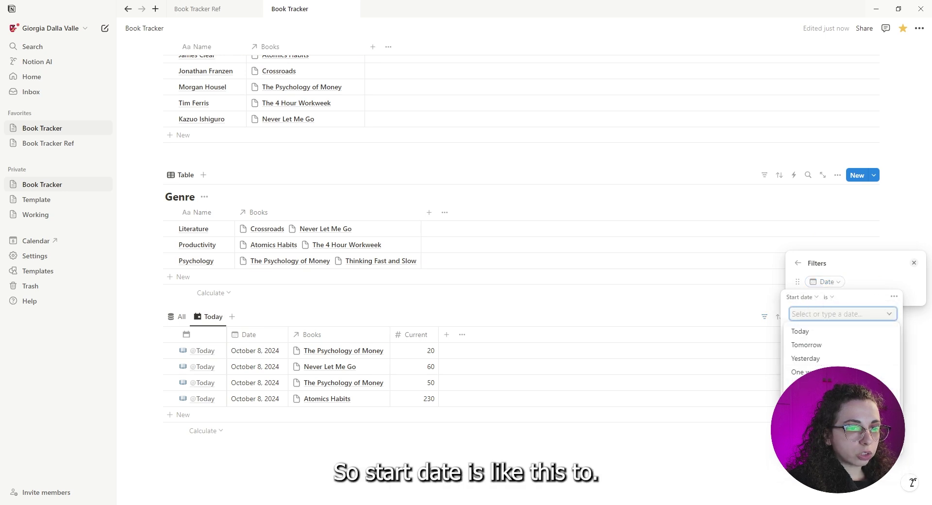
pyautogui.click(817, 331)
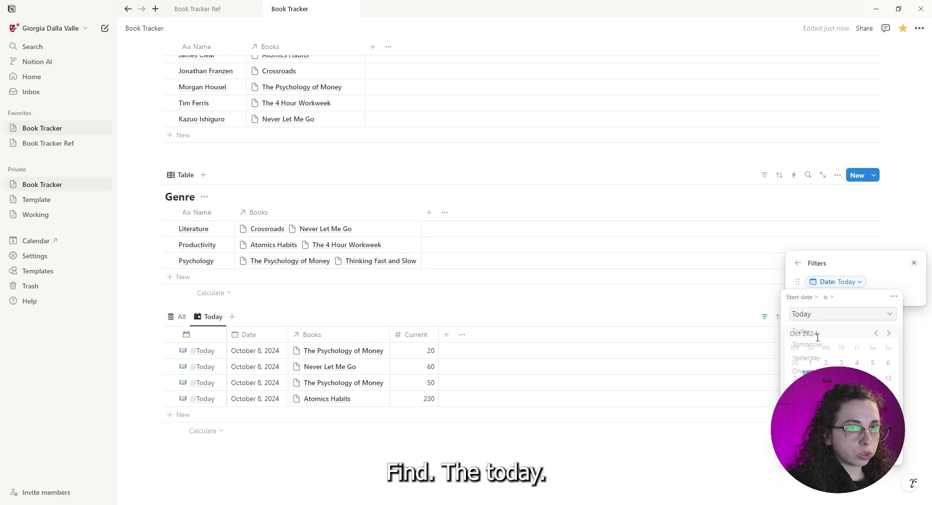
pyautogui.click(759, 469)
pyautogui.click(765, 174)
pyautogui.click(687, 443)
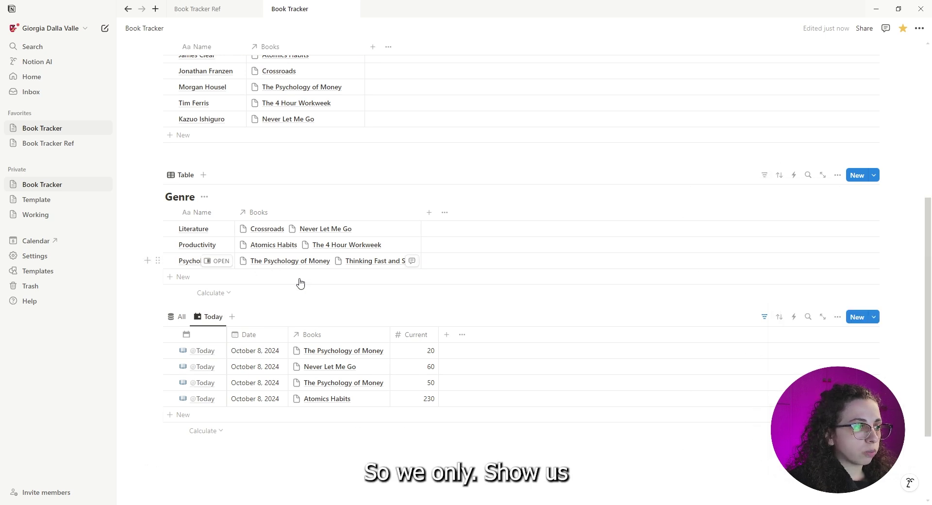
pyautogui.click(340, 430)
pyautogui.press('Escape')
pyautogui.scroll(-2, 249, 430)
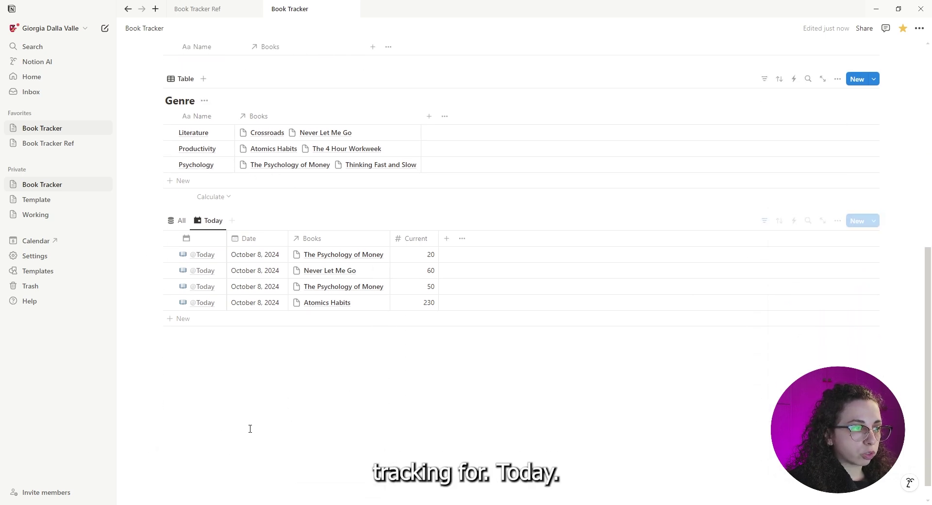
pyautogui.click(208, 221)
pyautogui.scroll(2, 229, 323)
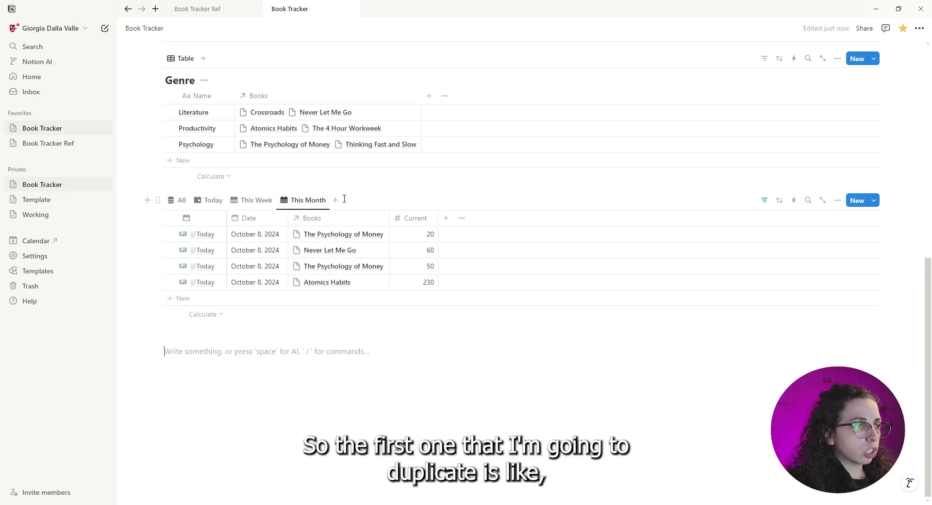
# - Duplicate the Tracker's This Month view, name the copy By Book and give it an open book icon
pyautogui.click(319, 201)
pyautogui.click(328, 297)
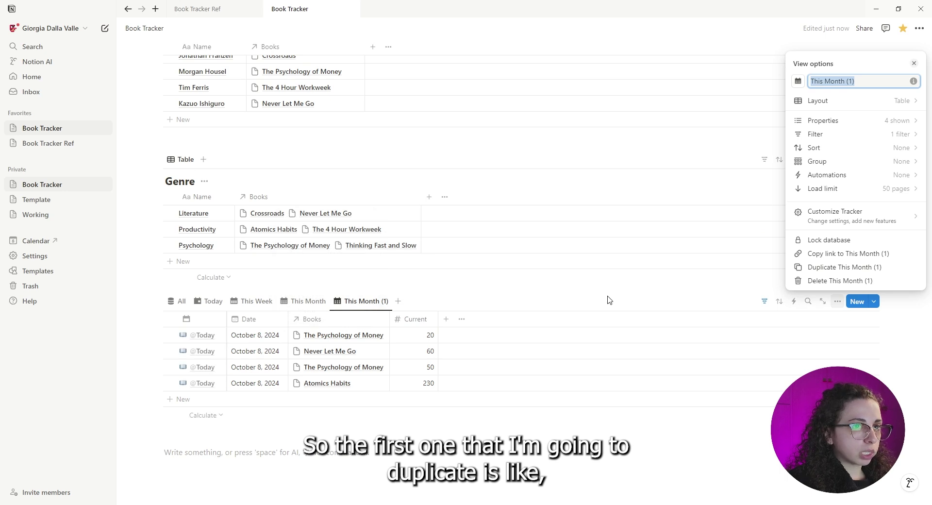
pyautogui.write('BY')
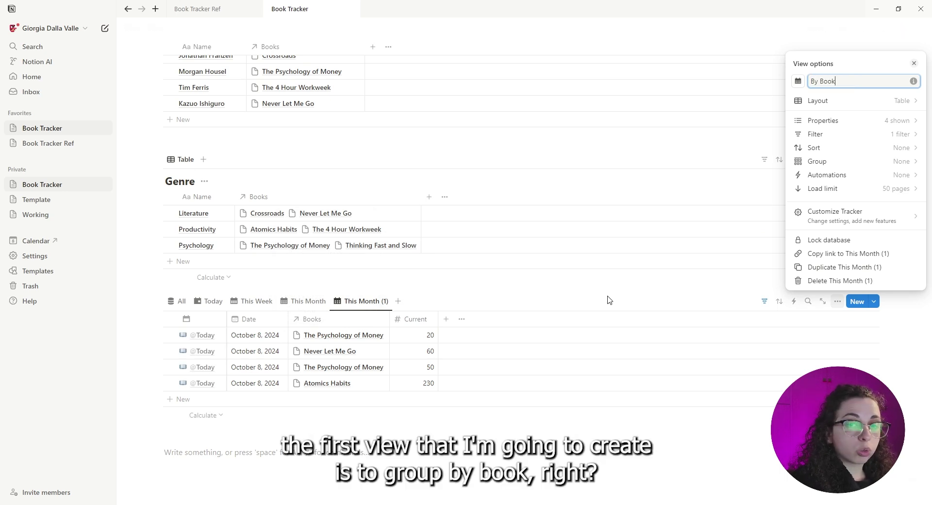
pyautogui.write(' Book')
pyautogui.click(799, 82)
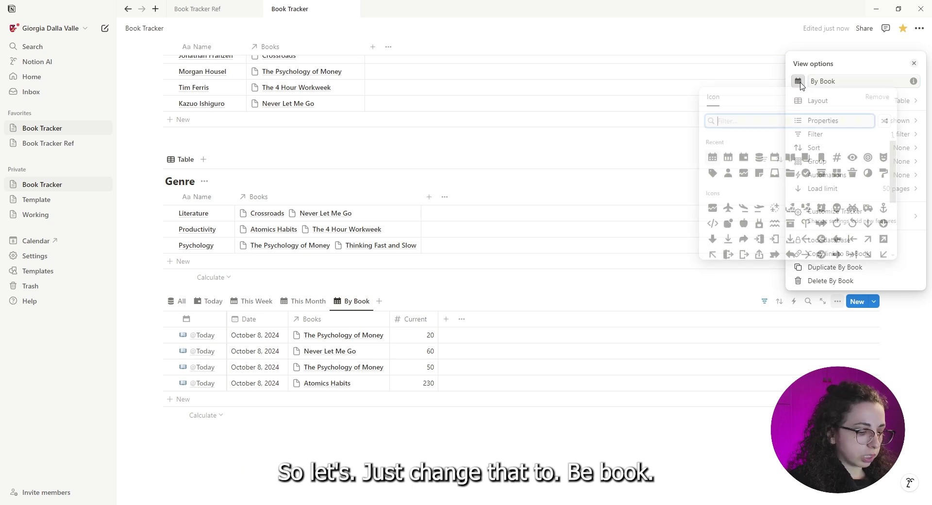
pyautogui.write('book')
pyautogui.click(728, 143)
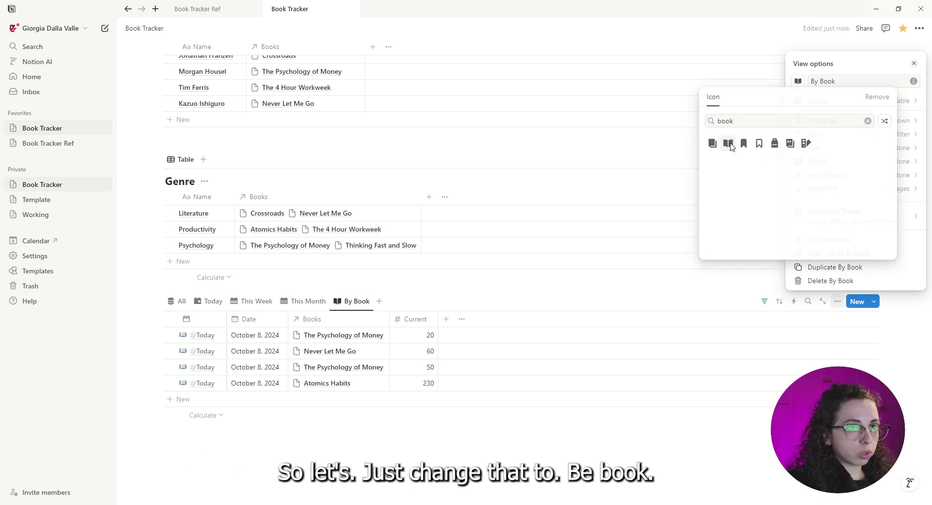
pyautogui.press('Escape')
# - Delete the This month date filter from the By Book view
pyautogui.click(765, 301)
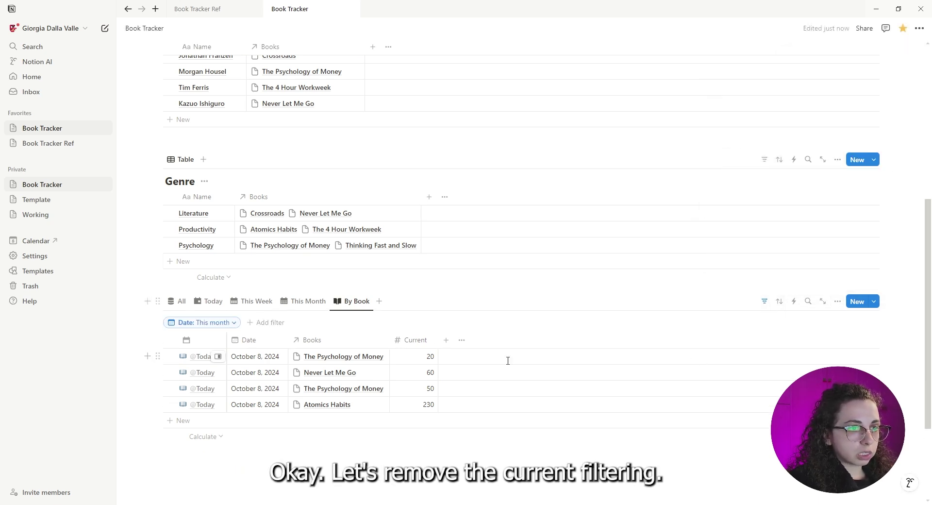
pyautogui.click(212, 325)
pyautogui.click(252, 144)
pyautogui.click(292, 149)
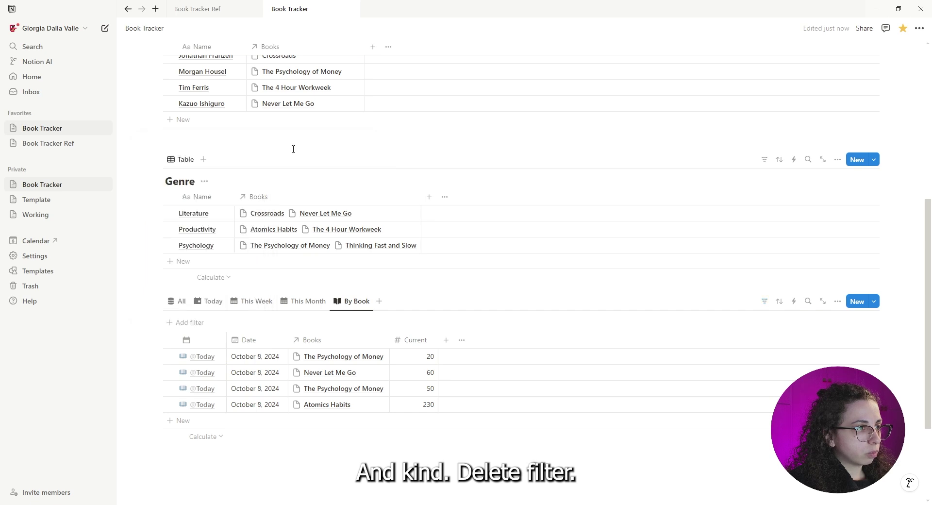
# - Group the By Book view by Books and hide its Books column
pyautogui.scroll(-1, 813, 349)
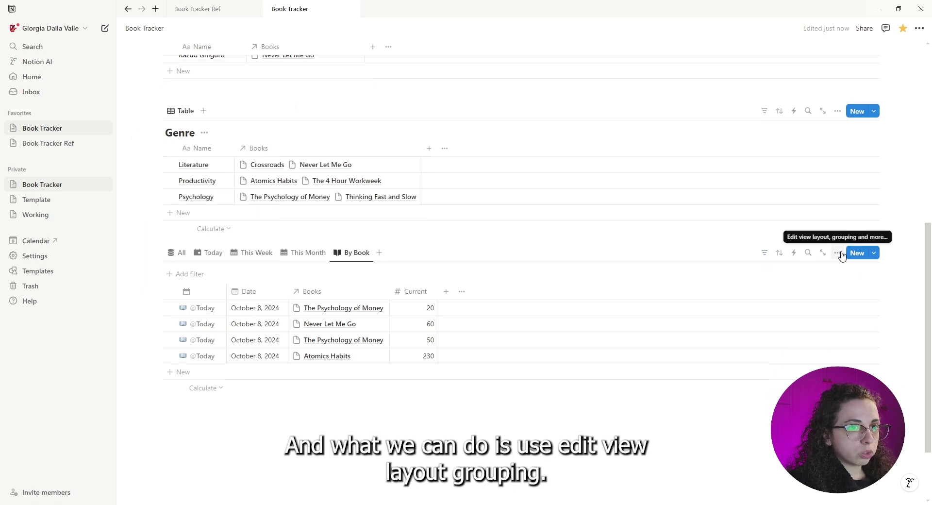
pyautogui.click(838, 258)
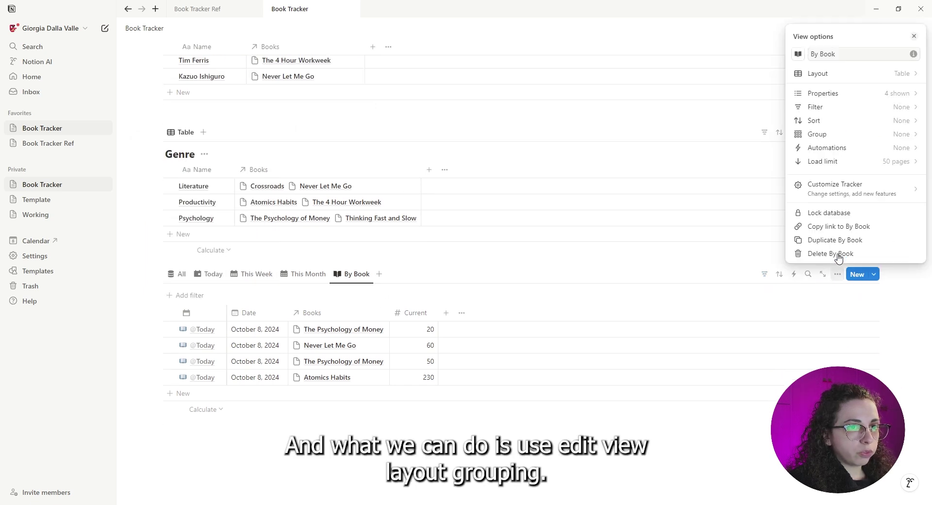
pyautogui.click(827, 138)
pyautogui.click(820, 227)
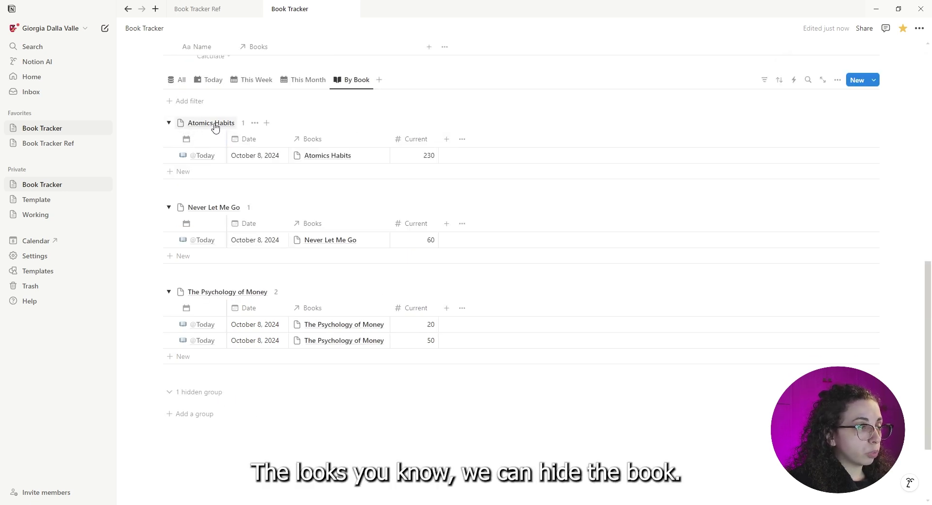
pyautogui.click(341, 140)
pyautogui.click(339, 243)
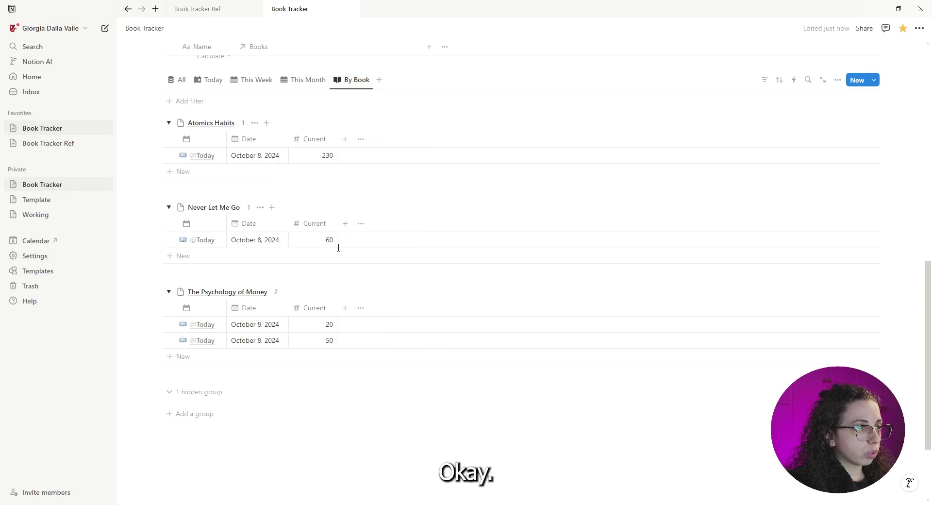
# - Duplicate the Tracker's By Book view and name the copy Weekly
pyautogui.click(350, 83)
pyautogui.click(381, 181)
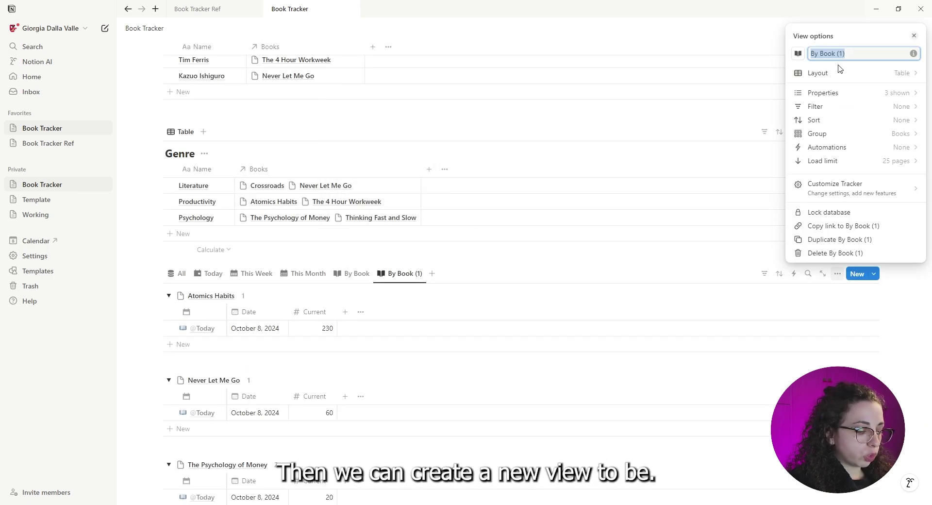
pyautogui.write('Weekly')
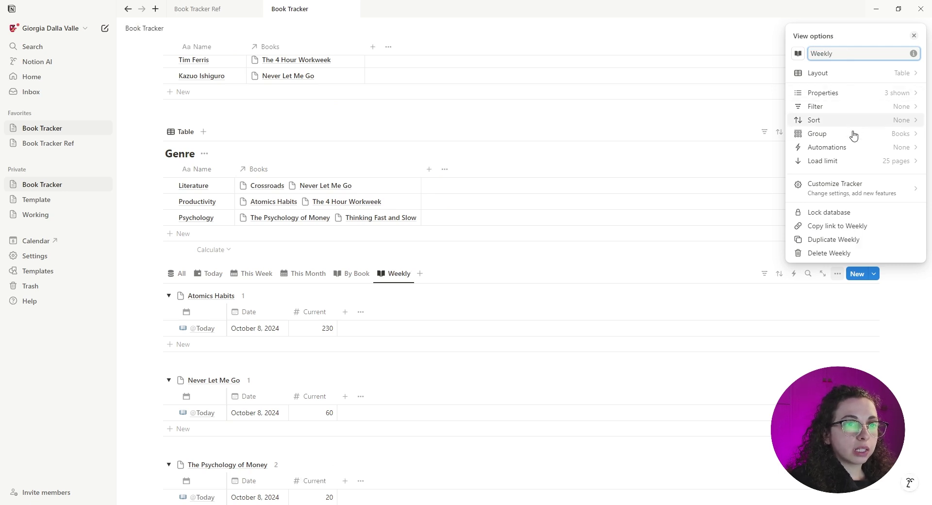
# - Group the Weekly view by Date per week and give it a calendar icon
pyautogui.click(818, 134)
pyautogui.click(869, 90)
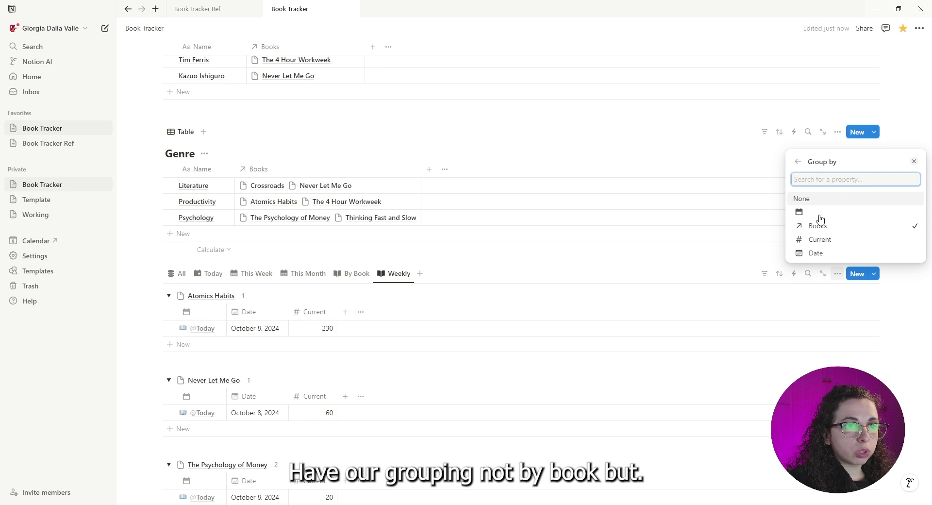
pyautogui.click(817, 253)
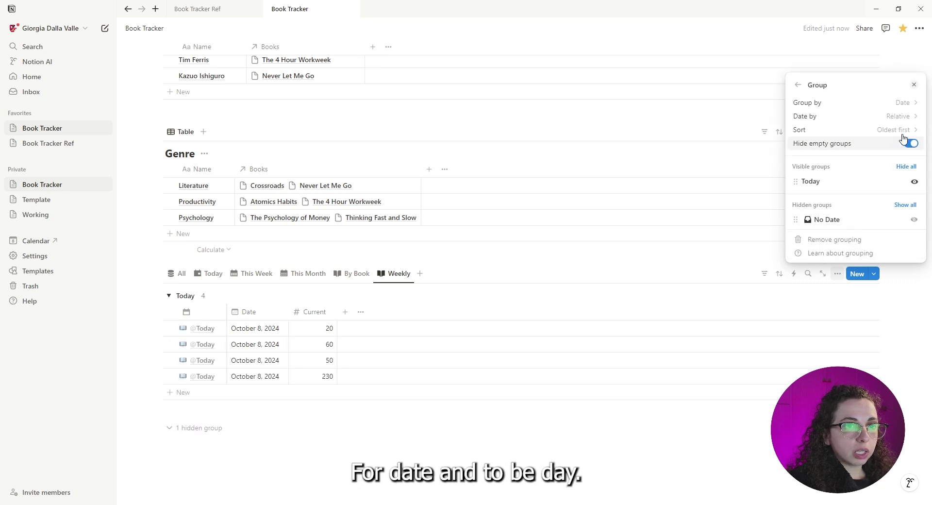
pyautogui.click(868, 117)
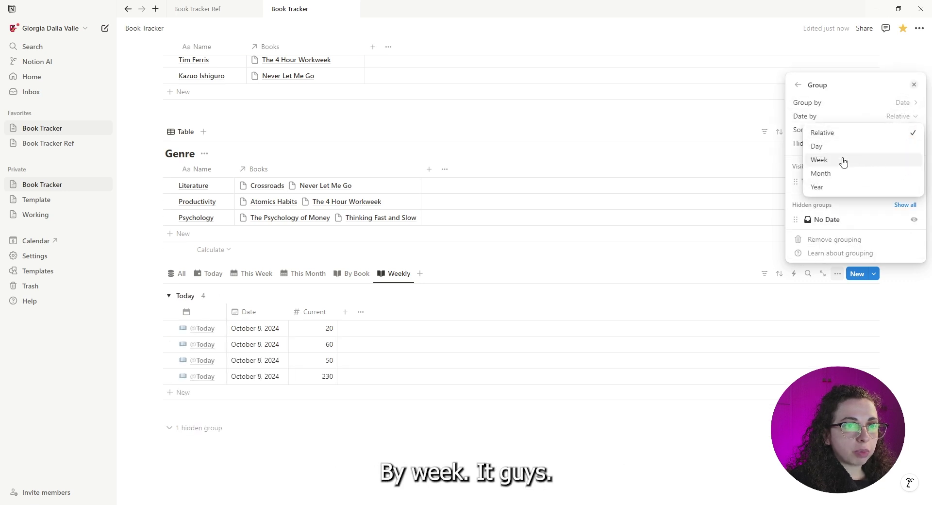
pyautogui.click(844, 161)
pyautogui.click(770, 239)
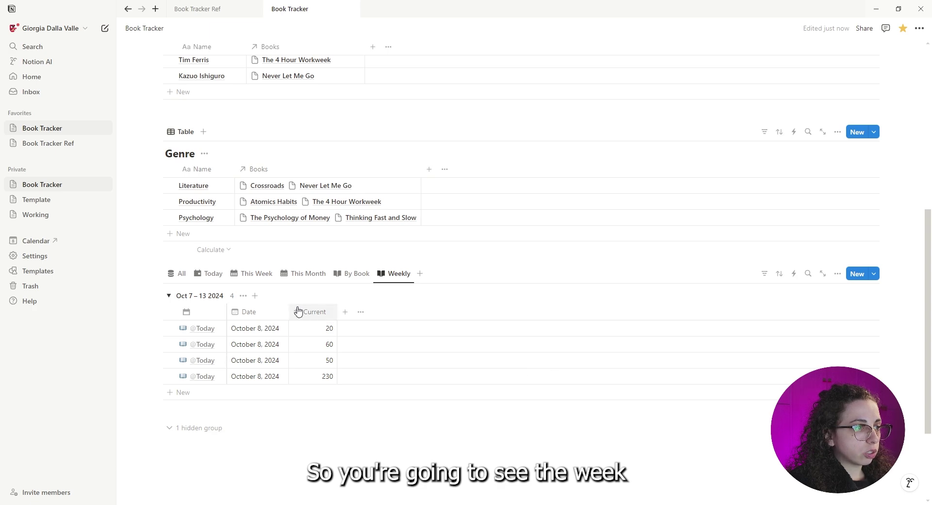
pyautogui.scroll(-3, 413, 213)
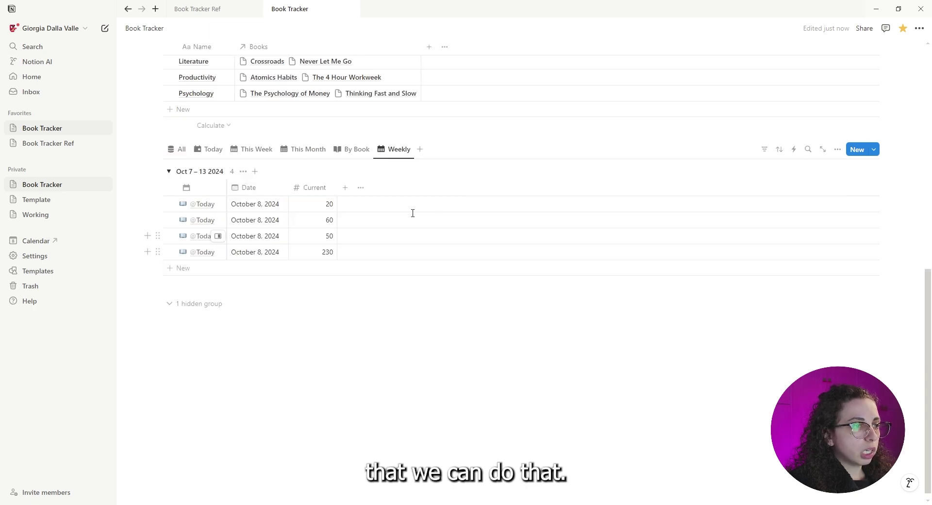
# - Duplicate the Tracker's Weekly view and name the copy Month
pyautogui.click(398, 150)
pyautogui.click(436, 250)
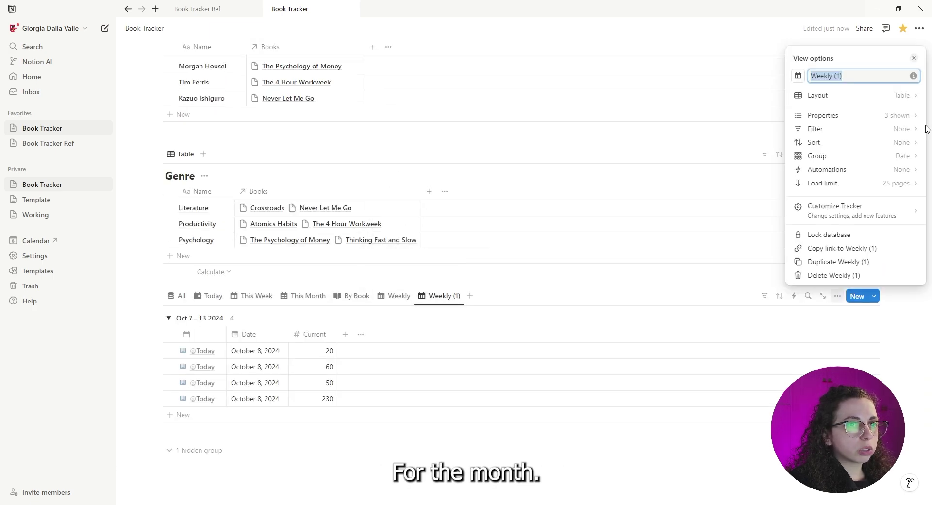
pyautogui.write('M')
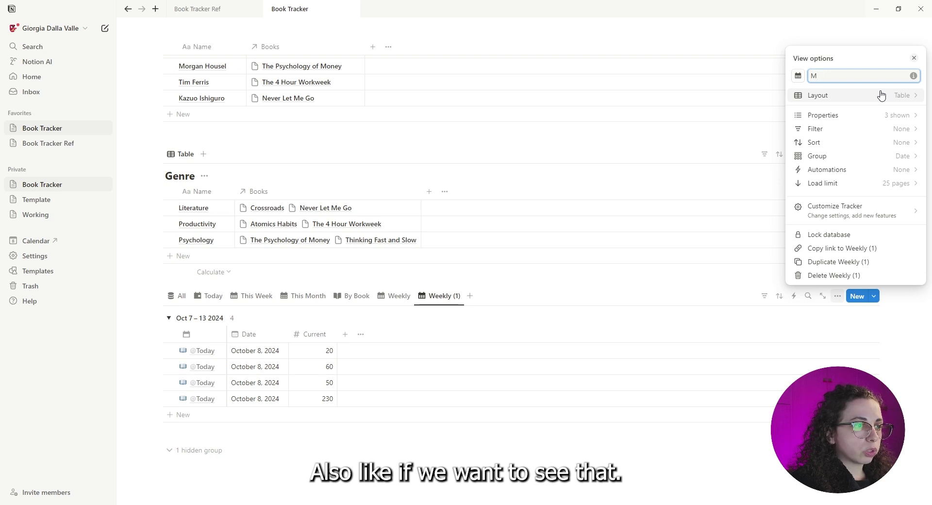
pyautogui.write('onth')
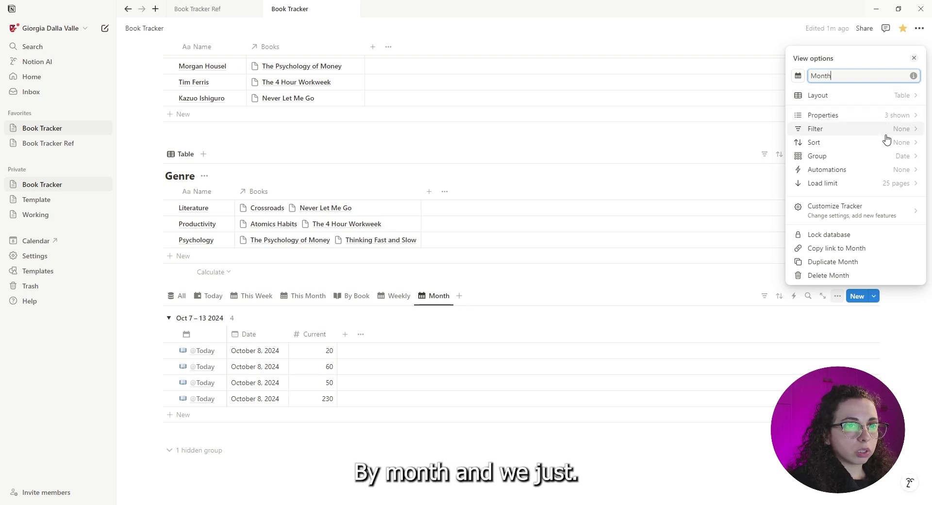
# - Set the Month view's date grouping to Month
pyautogui.click(827, 156)
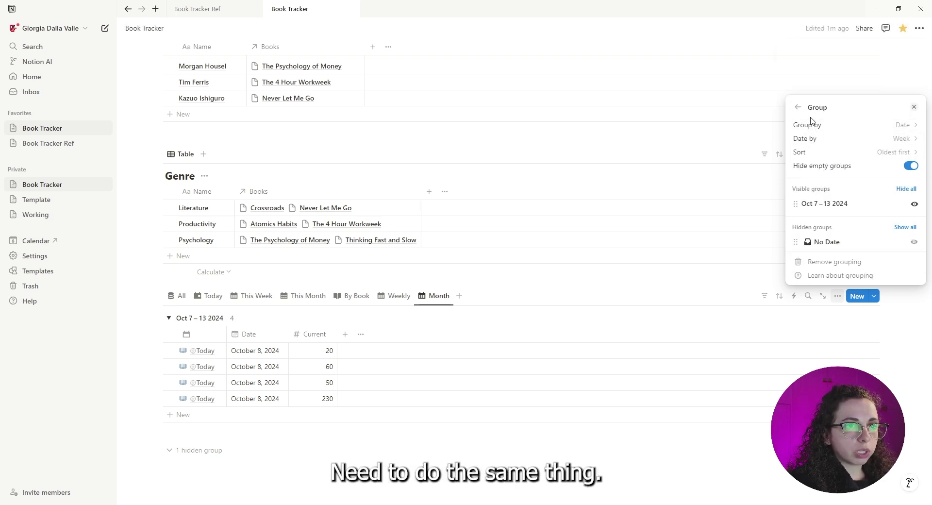
pyautogui.click(904, 139)
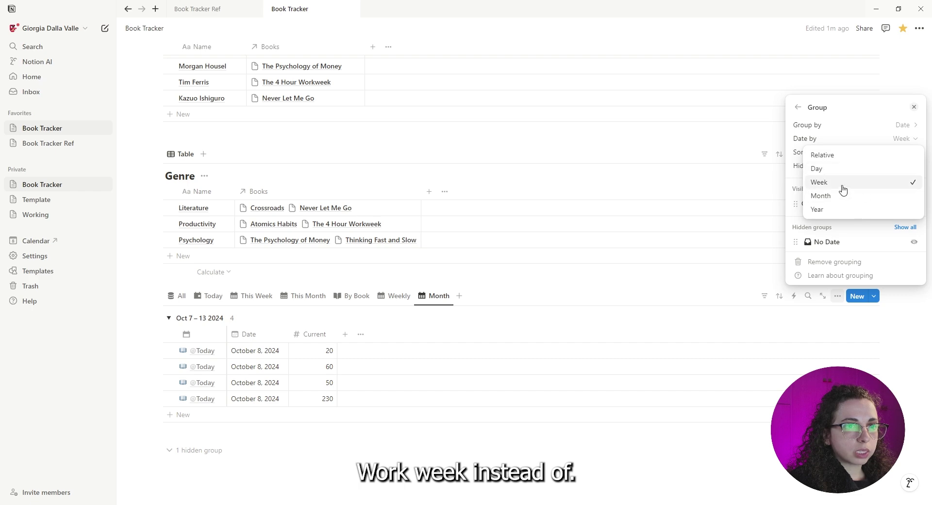
pyautogui.click(821, 195)
pyautogui.click(522, 296)
# - Show the sum of Current instead of the entry count on the groups of the Tracker's By Book view
pyautogui.scroll(-2, 521, 299)
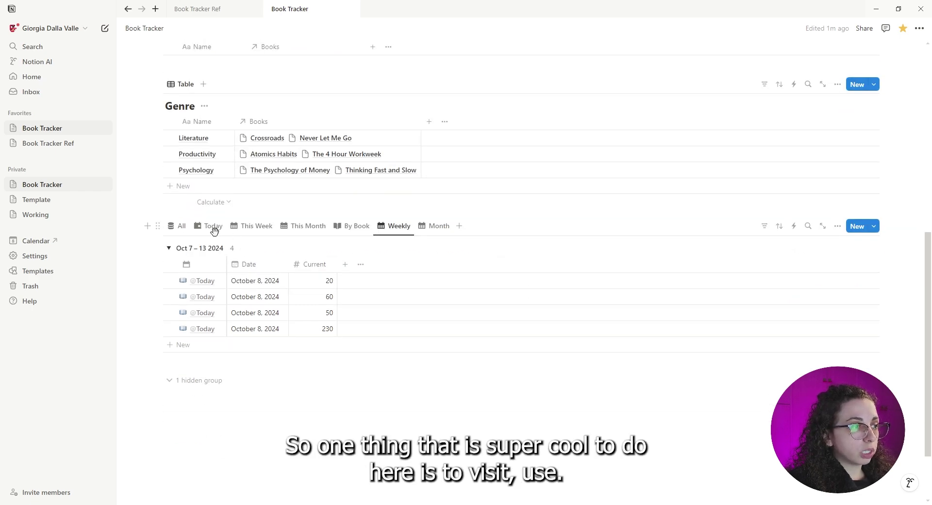
pyautogui.click(214, 230)
pyautogui.click(355, 265)
pyautogui.scroll(-2, 341, 108)
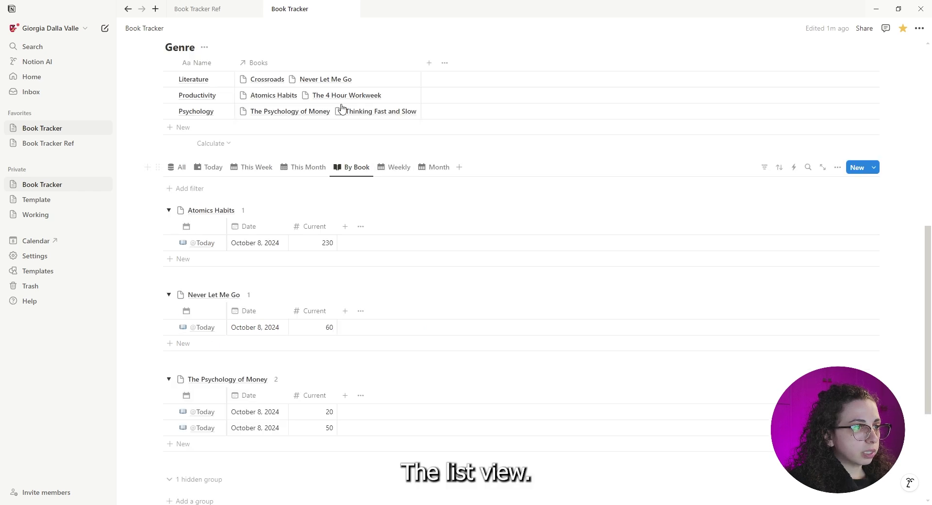
pyautogui.click(243, 214)
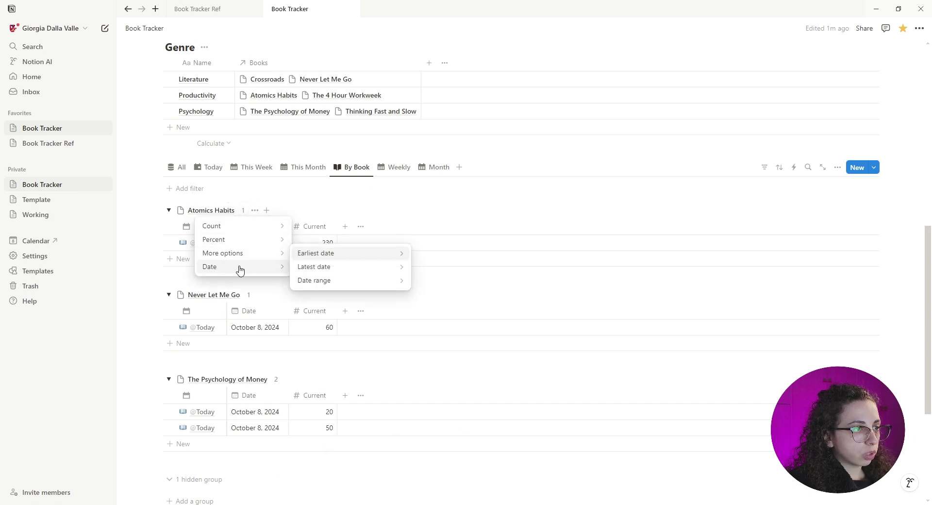
pyautogui.moveTo(253, 255)
pyautogui.moveTo(381, 222)
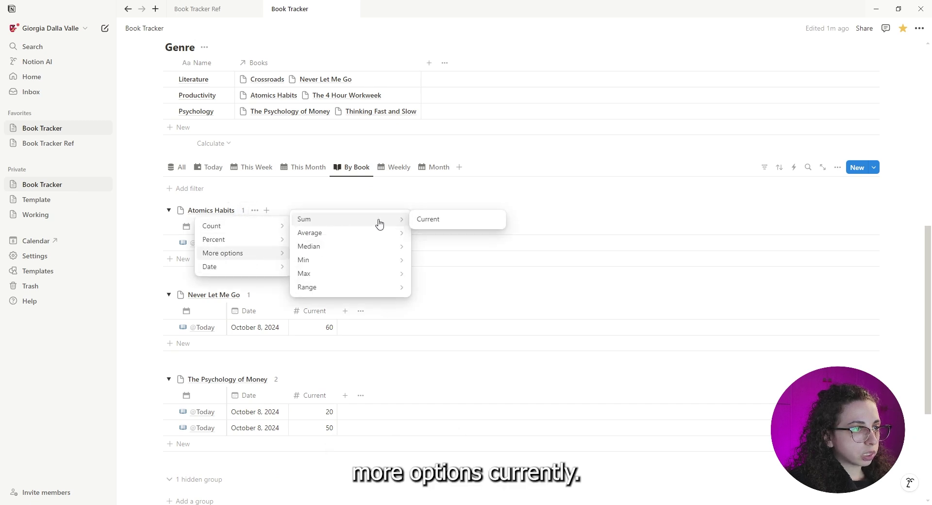
pyautogui.click(439, 218)
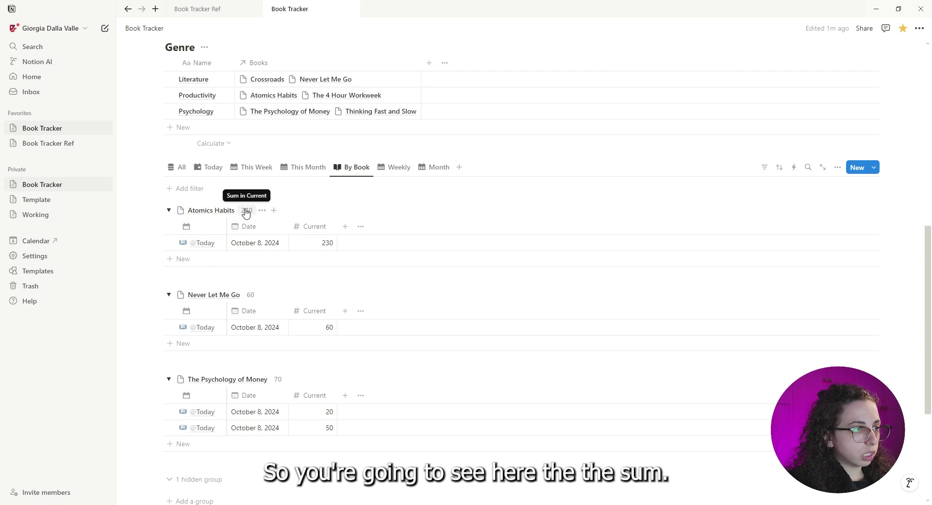
pyautogui.scroll(-2, 269, 269)
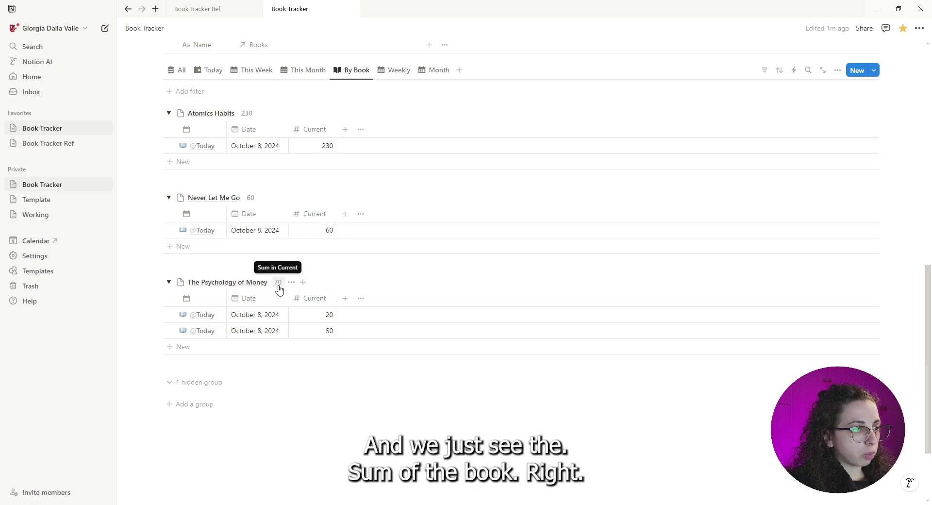
# - Open the calculation options for the week group in the Tracker's Weekly view
pyautogui.scroll(2, 347, 394)
pyautogui.click(395, 167)
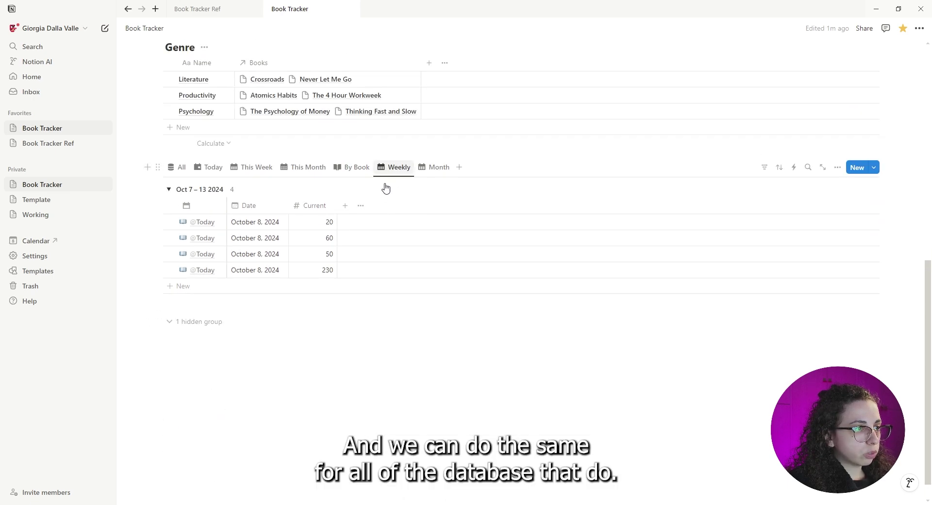
pyautogui.click(233, 191)
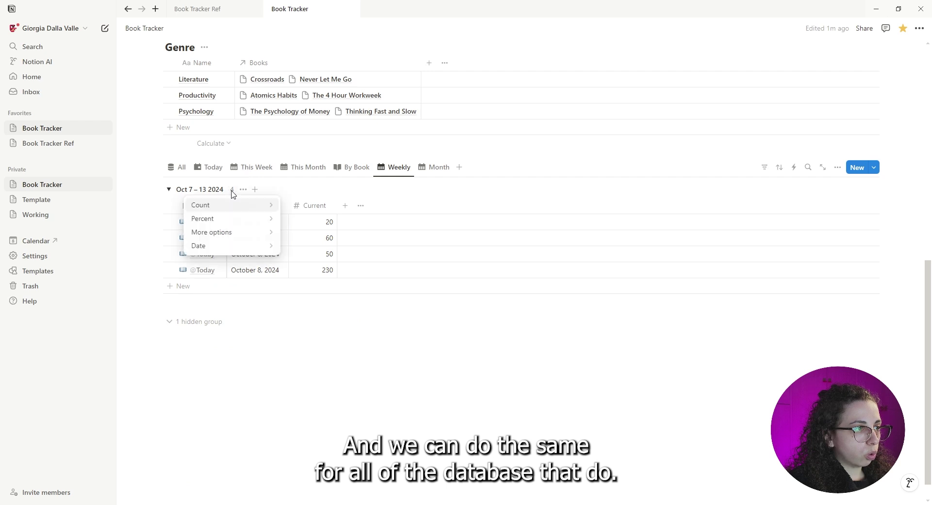
pyautogui.moveTo(228, 205)
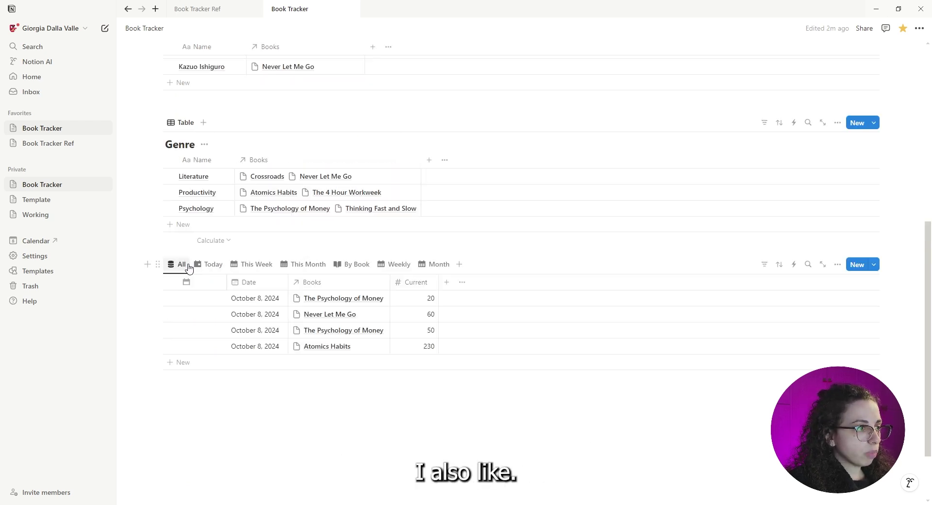
# - Switch the Tracker's Today view to a list layout and show its Books, Current and Date properties
pyautogui.click(213, 265)
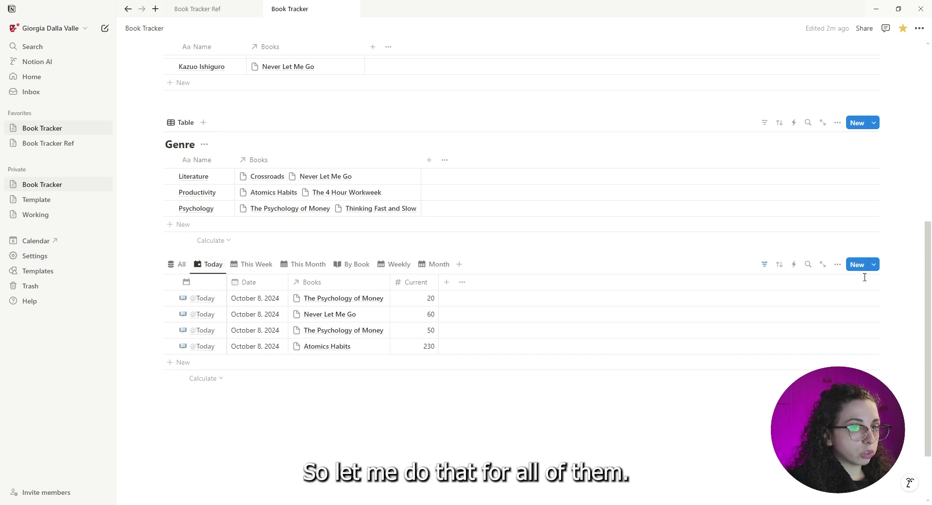
pyautogui.click(874, 264)
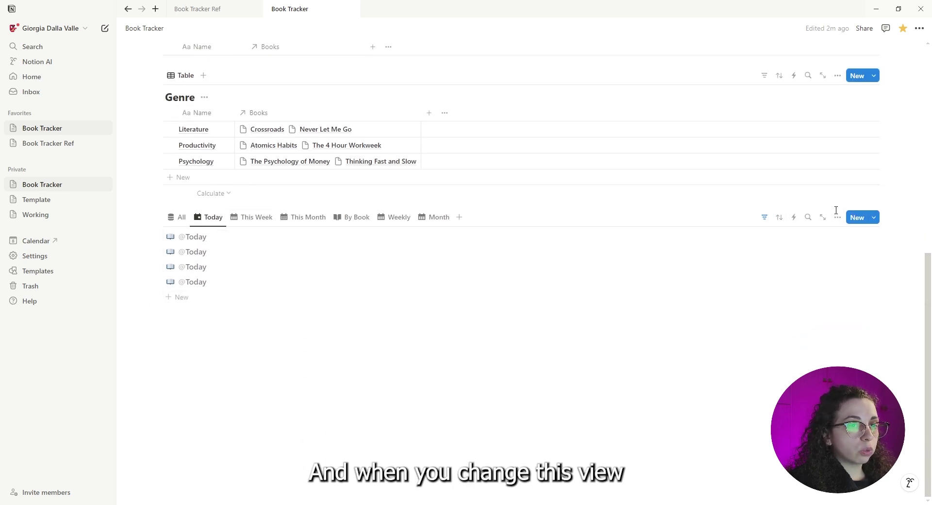
pyautogui.click(838, 217)
pyautogui.click(902, 317)
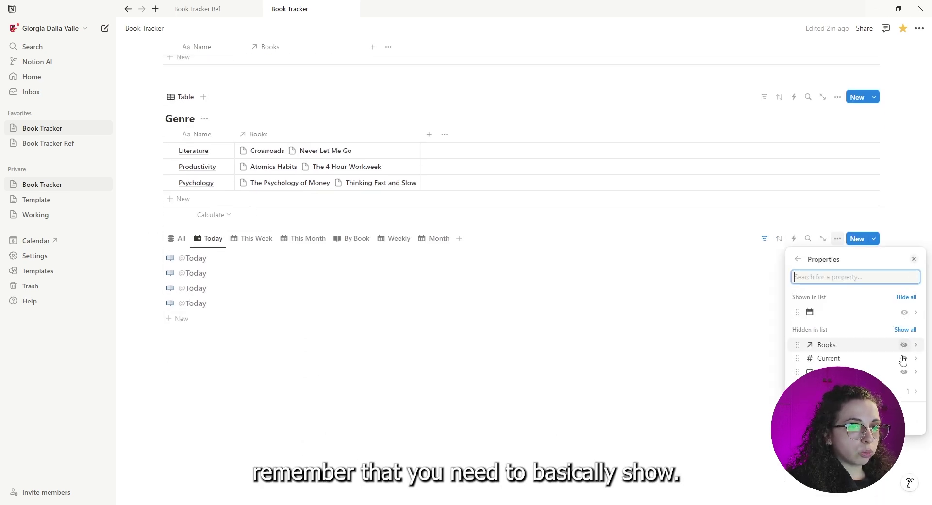
pyautogui.click(904, 358)
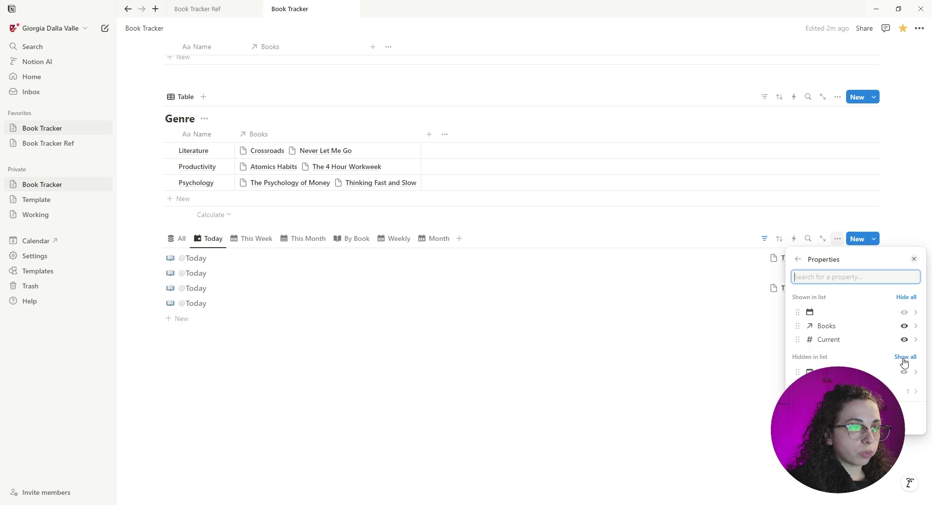
pyautogui.click(903, 372)
pyautogui.click(637, 381)
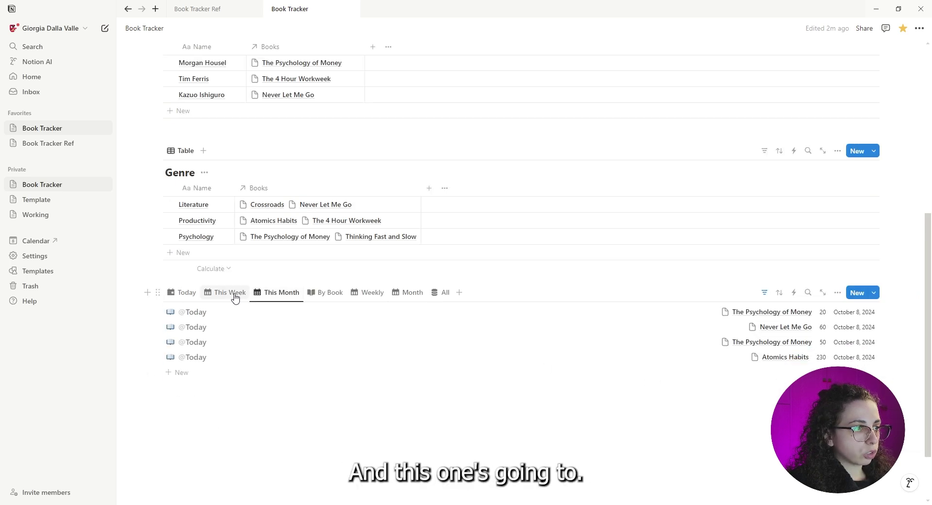
# - Look through the Tracker's By Book, Weekly, This Month and This Week views, ending on the Today view
pyautogui.click(323, 293)
pyautogui.click(369, 293)
pyautogui.click(266, 293)
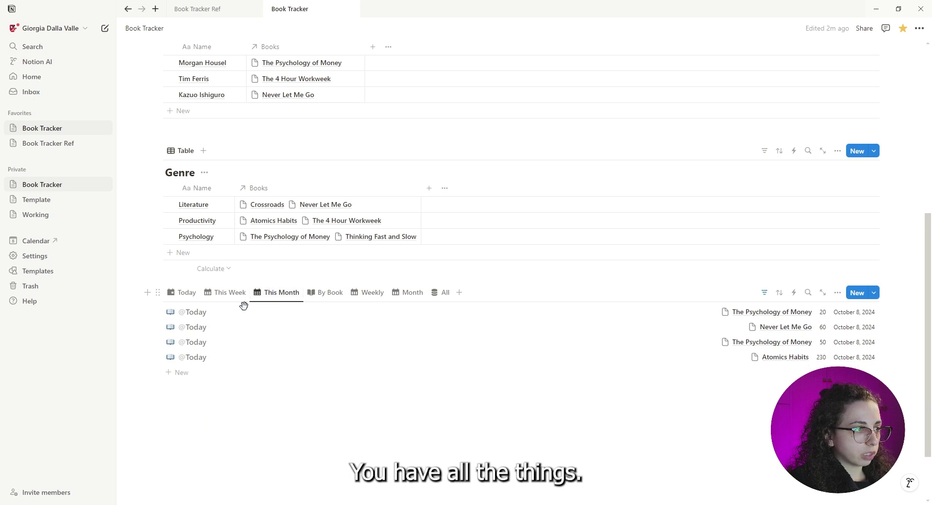
pyautogui.click(216, 293)
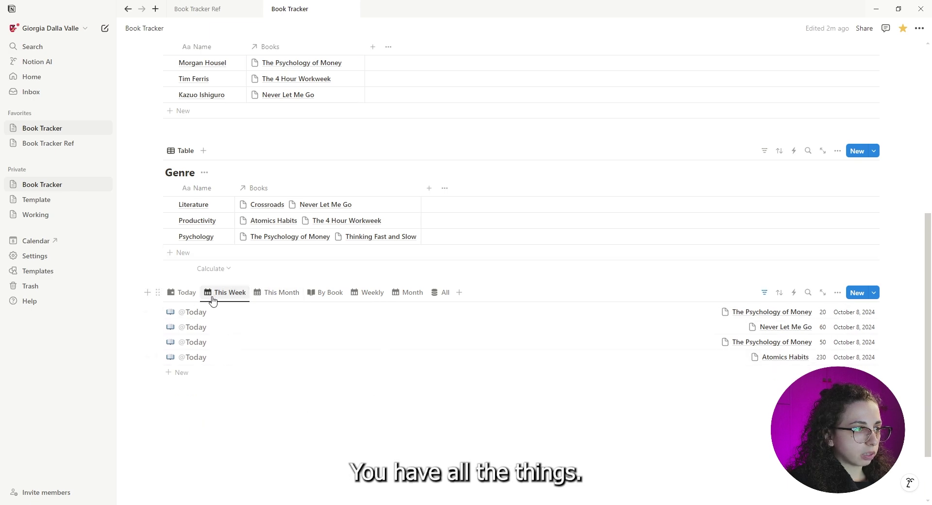
pyautogui.click(186, 293)
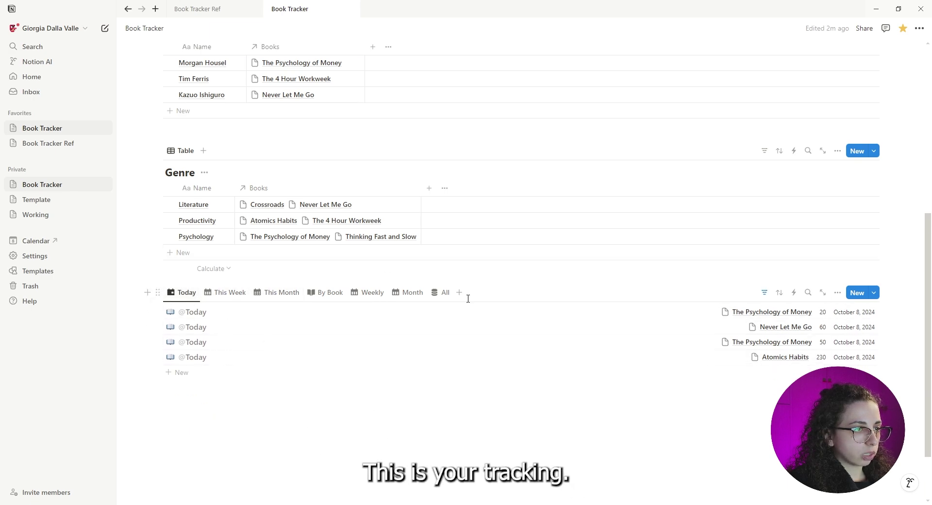
# - Arrange the page in two columns, with the Tracker below the Books table and Author above Genre beside them
pyautogui.scroll(6, 468, 299)
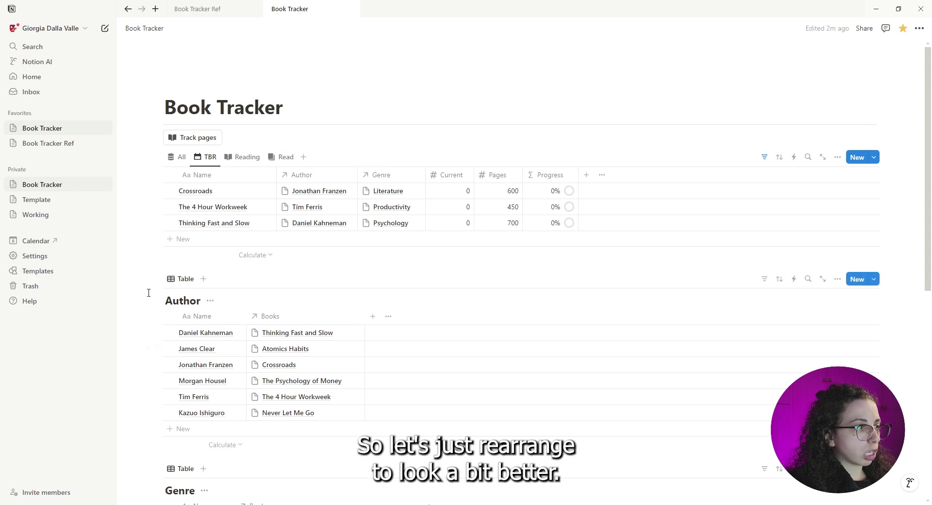
pyautogui.moveTo(160, 278); pyautogui.dragTo(824, 222)
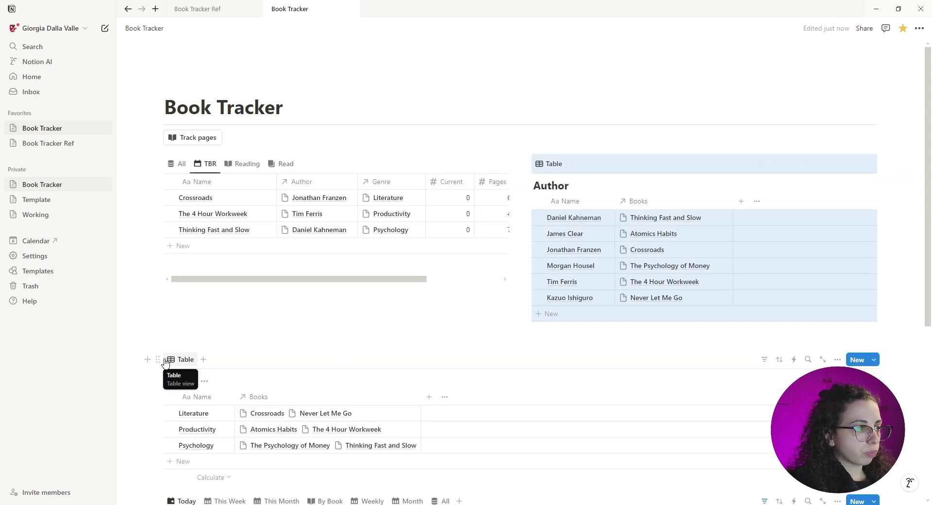
pyautogui.moveTo(158, 359); pyautogui.dragTo(639, 339)
pyautogui.scroll(-2, 171, 398)
pyautogui.moveTo(158, 404); pyautogui.dragTo(214, 218)
pyautogui.scroll(2, 550, 169)
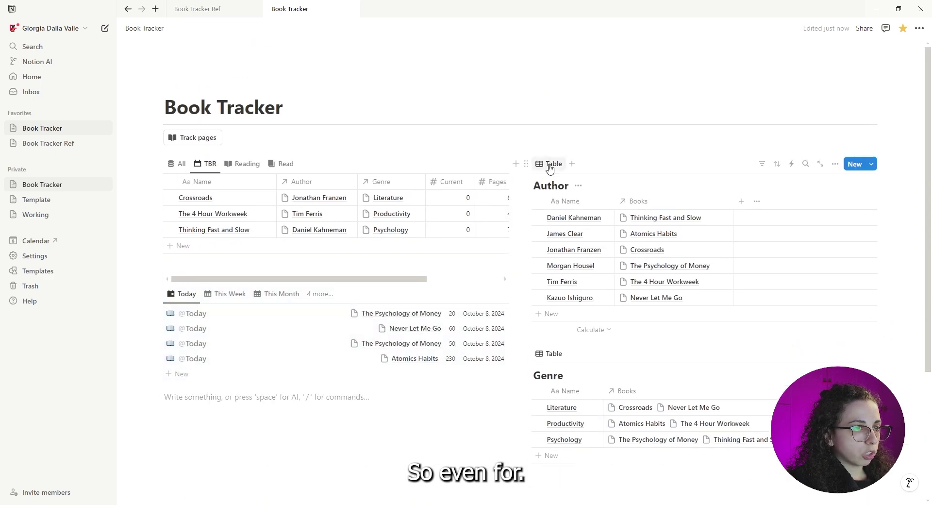
# - Hide the database titles of the Author and Genre tables
pyautogui.click(579, 186)
pyautogui.click(544, 237)
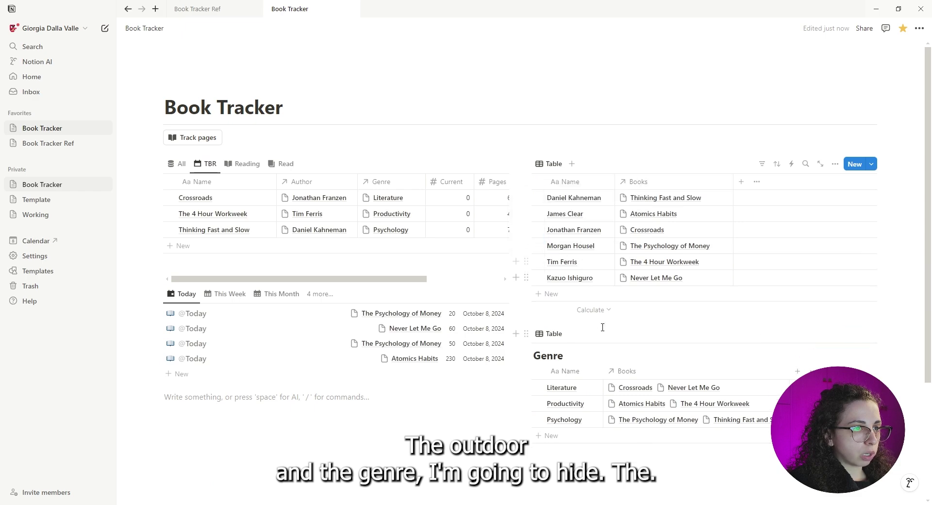
pyautogui.click(574, 358)
pyautogui.click(545, 411)
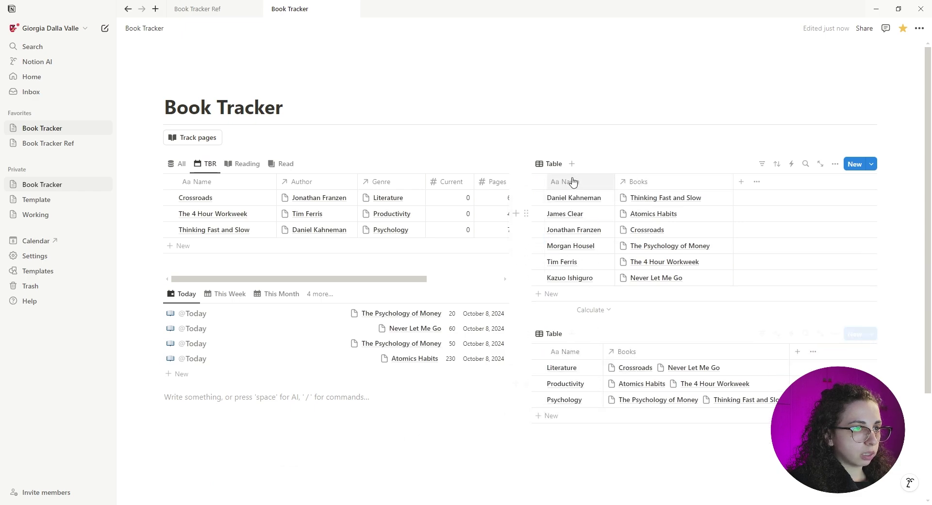
# - Switch the Author and Genre tables to list layout and widen the column holding the Books and Tracker databases
pyautogui.click(835, 164)
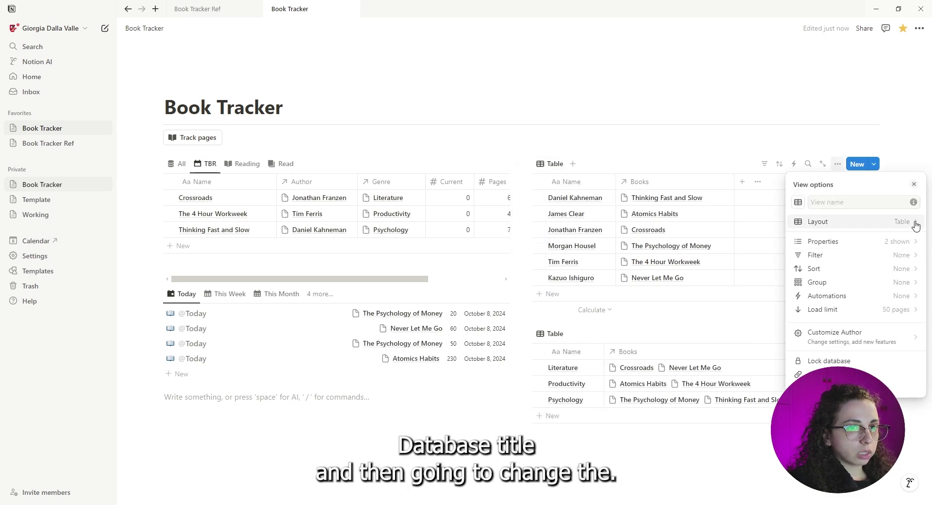
pyautogui.click(826, 223)
pyautogui.click(807, 244)
pyautogui.click(639, 306)
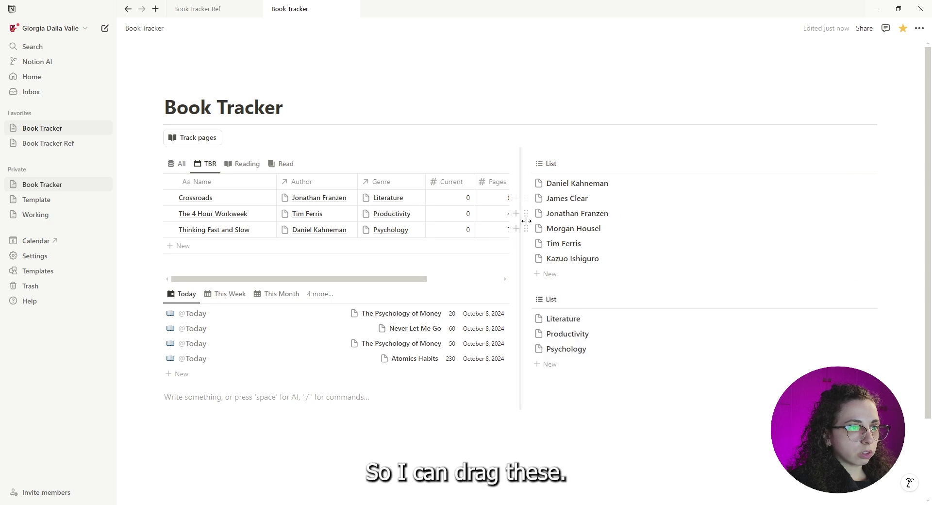
pyautogui.moveTo(524, 222); pyautogui.dragTo(641, 222)
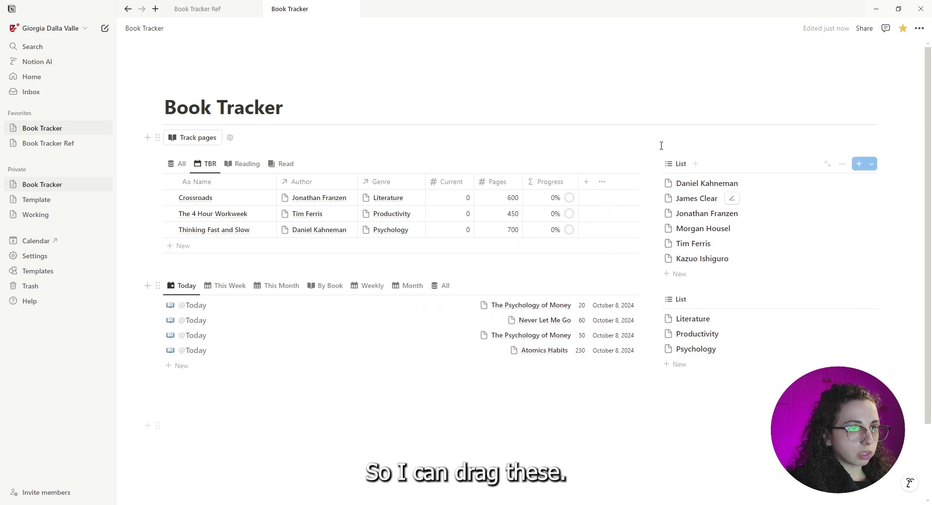
# - Edit the Author list view to name it Authors and give it a person icon
pyautogui.click(679, 164)
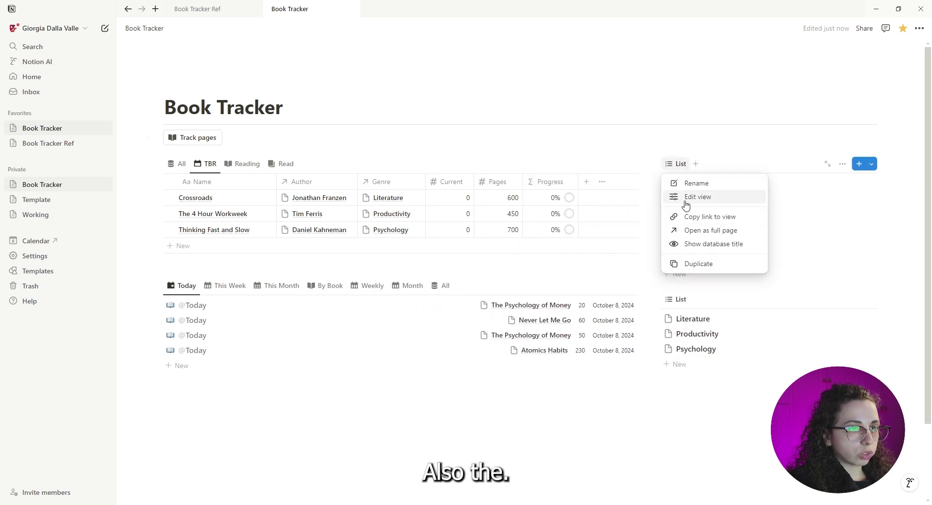
pyautogui.click(684, 197)
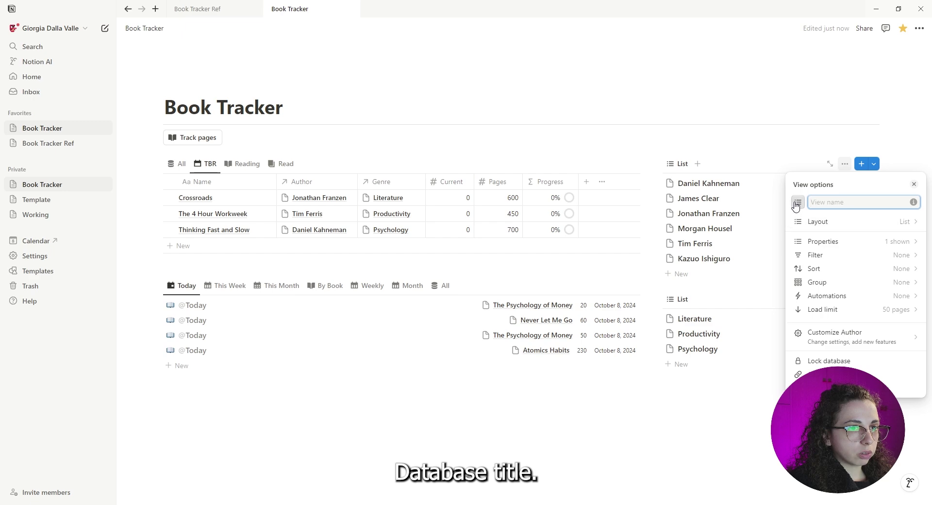
pyautogui.click(796, 206)
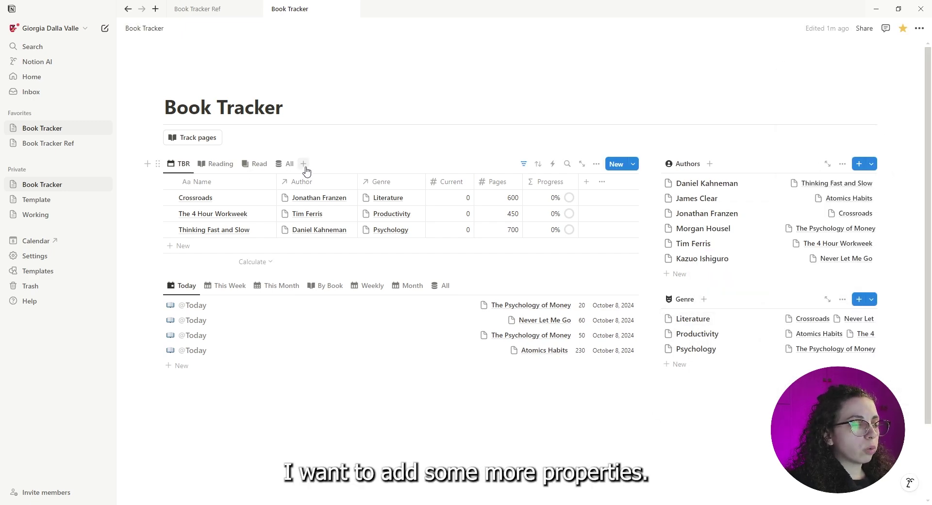
# - Add a Files & media property named Cover to the Books database
pyautogui.click(587, 184)
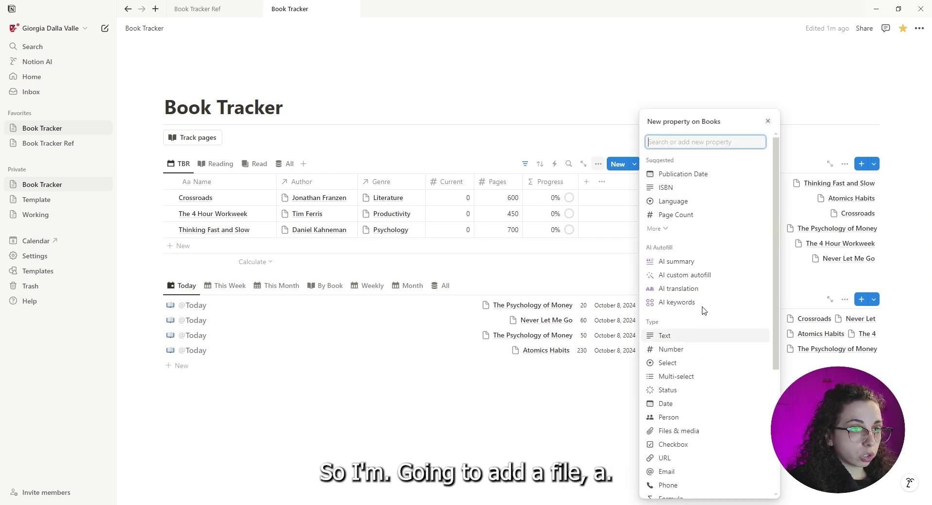
pyautogui.scroll(-3, 706, 349)
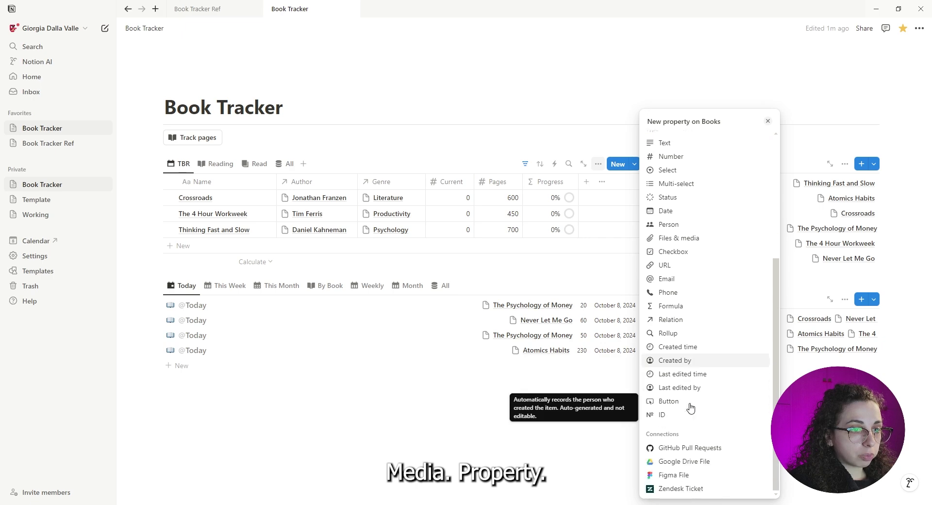
pyautogui.click(678, 280)
pyautogui.write('Cover')
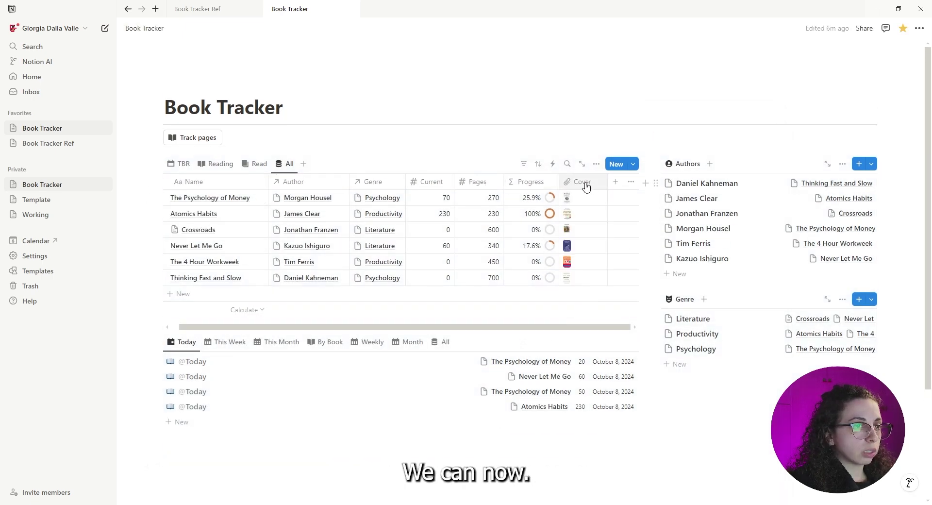
# - Switch the Books database's Reading view to a gallery layout with Cover as card preview and images fitted
pyautogui.click(217, 164)
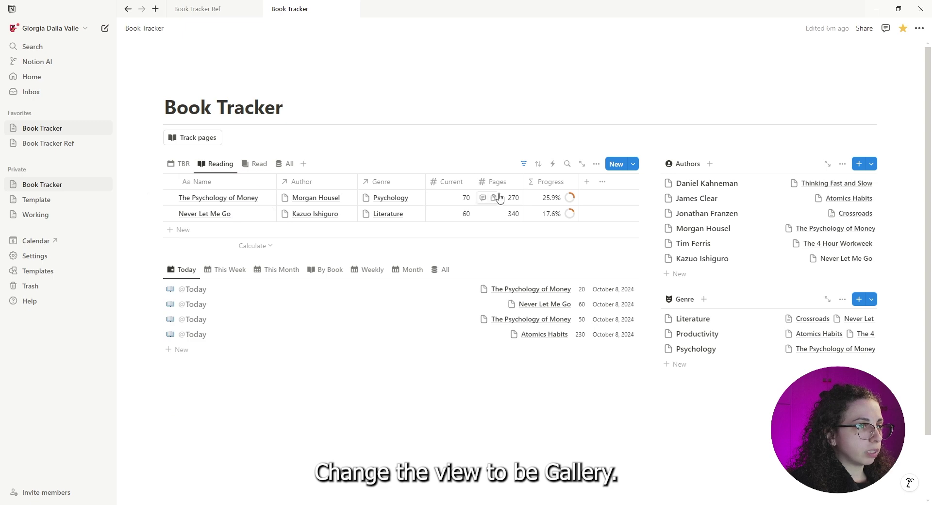
pyautogui.click(596, 166)
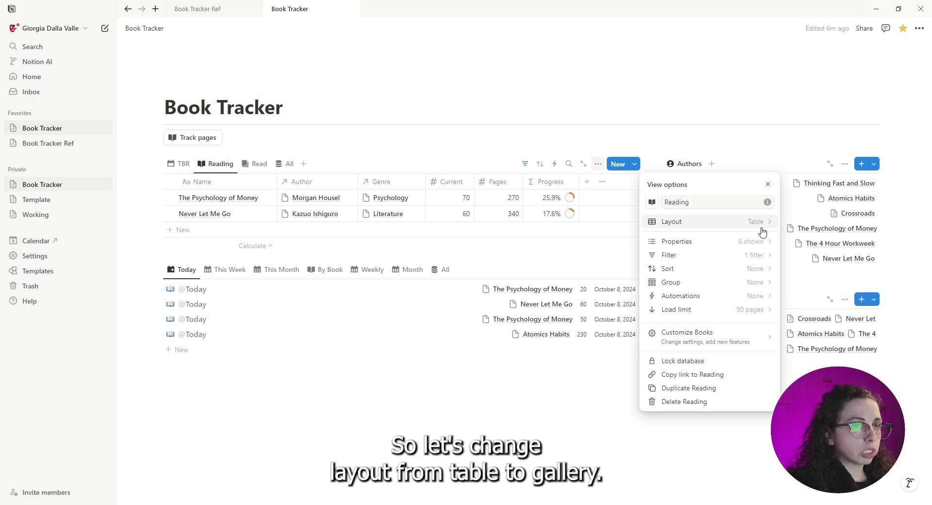
pyautogui.click(759, 227)
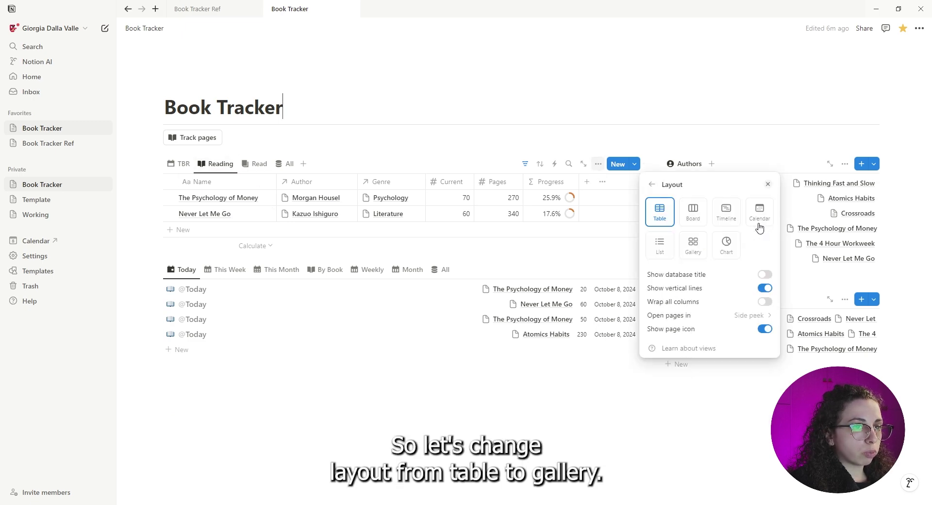
pyautogui.click(692, 244)
pyautogui.click(681, 290)
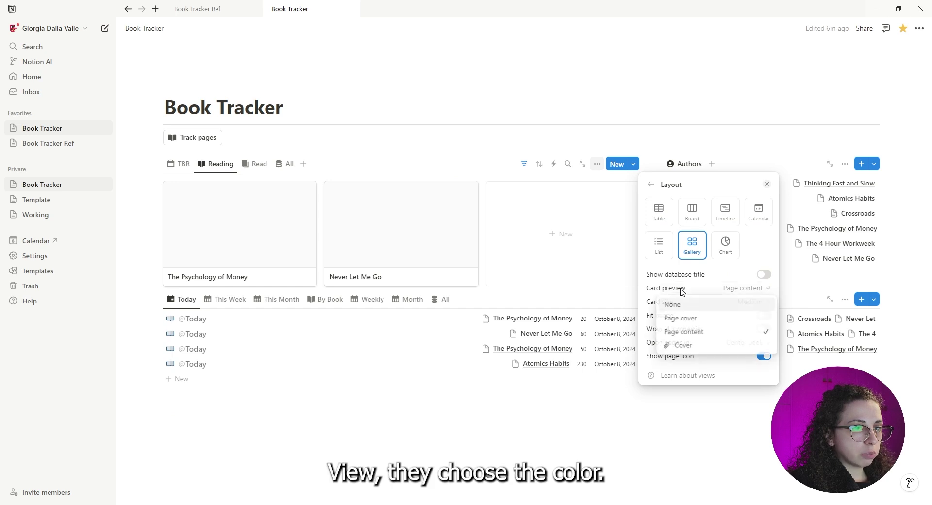
pyautogui.click(680, 343)
pyautogui.click(765, 316)
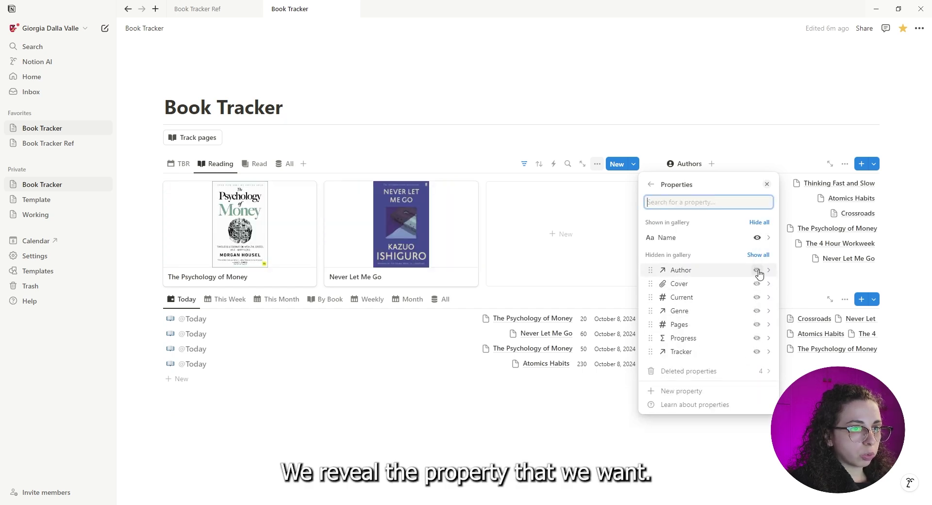
# - Show the Author, Progress and Genre properties on the Reading gallery cards
pyautogui.click(757, 270)
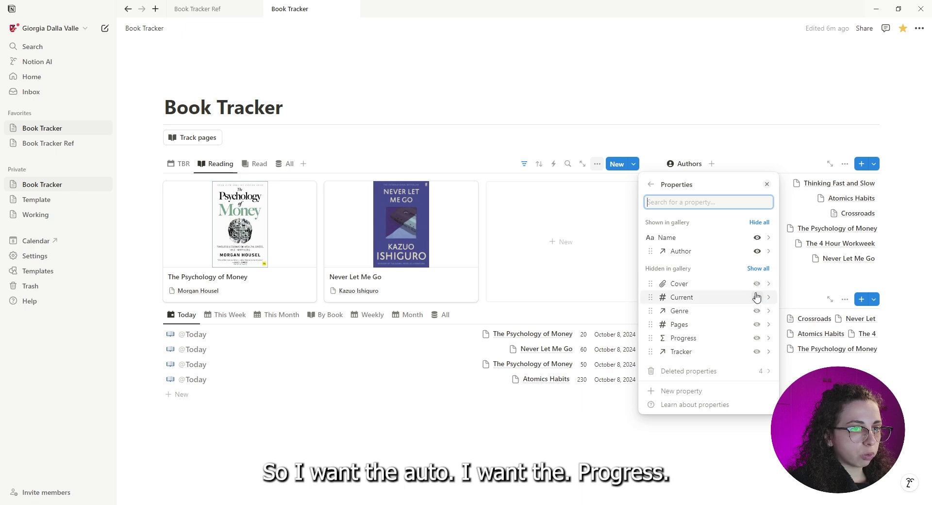
pyautogui.click(757, 339)
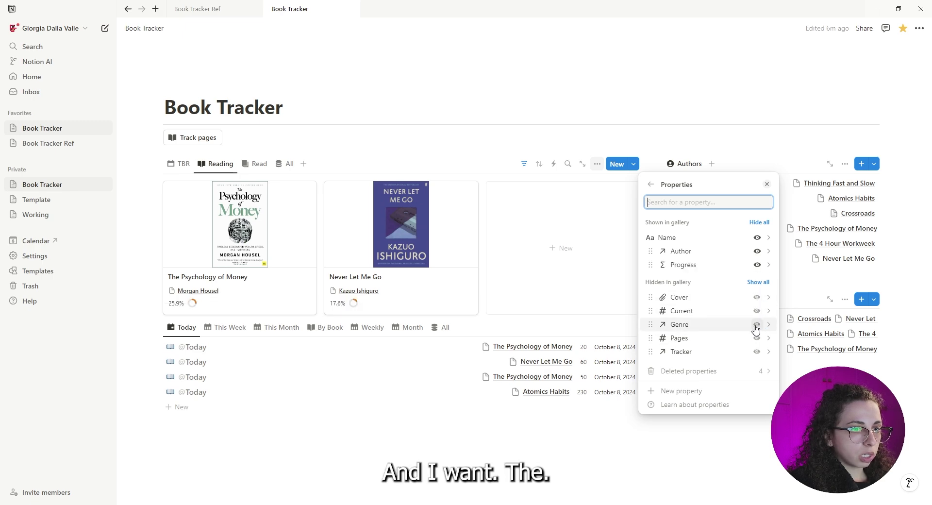
pyautogui.click(757, 325)
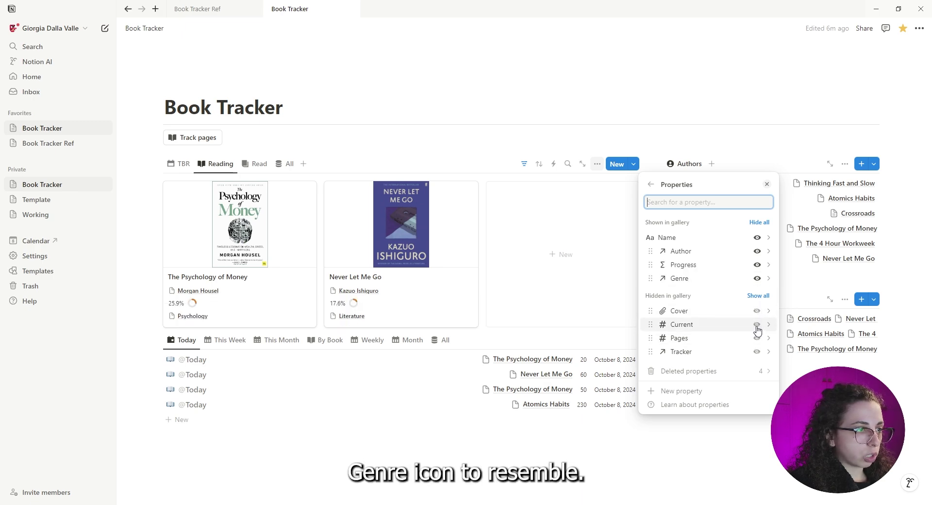
pyautogui.click(230, 167)
# - Open the view options of the Books database's Read view
pyautogui.click(261, 167)
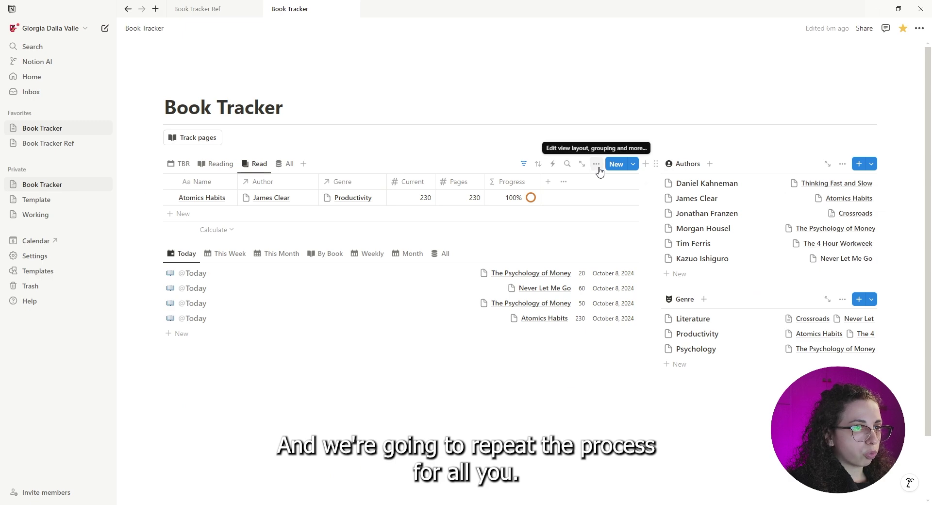
pyautogui.click(597, 164)
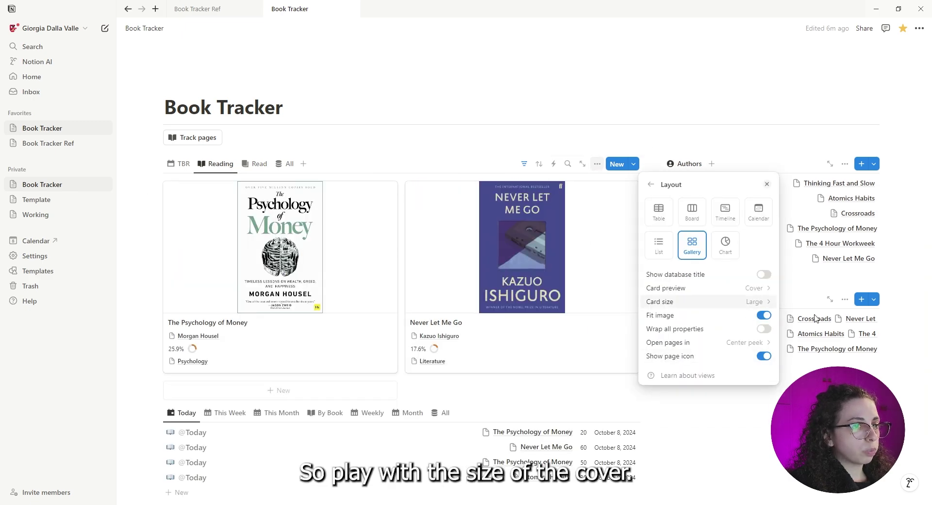
pyautogui.click(655, 144)
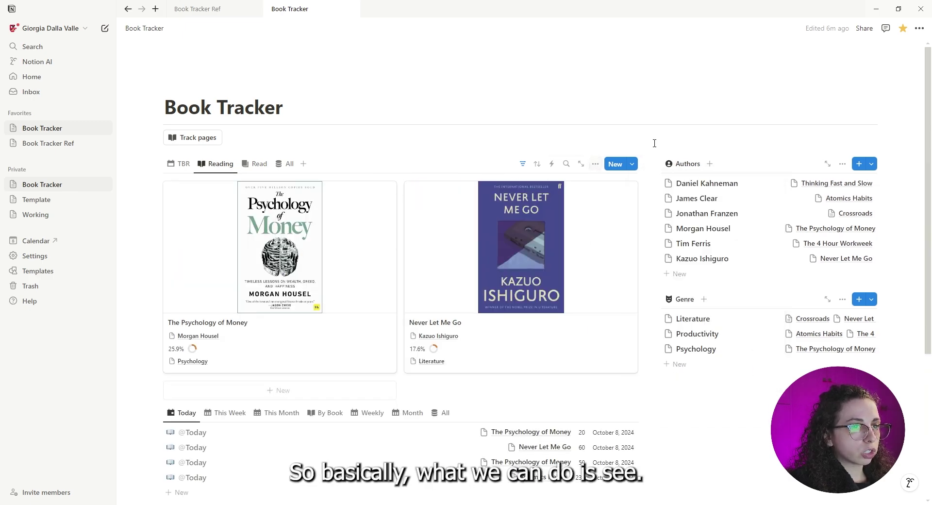
# - Try the Small and Medium card sizes in the Reading gallery and return it to Large
pyautogui.click(597, 168)
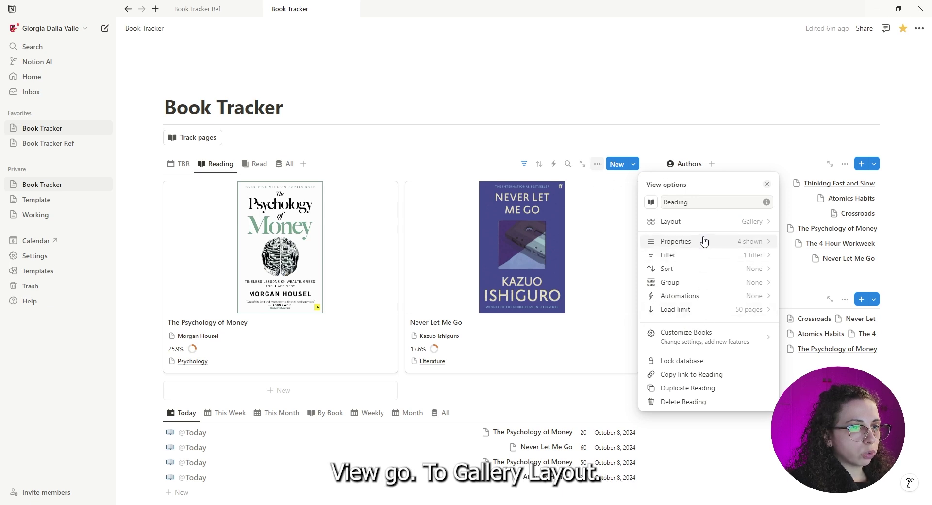
pyautogui.click(736, 224)
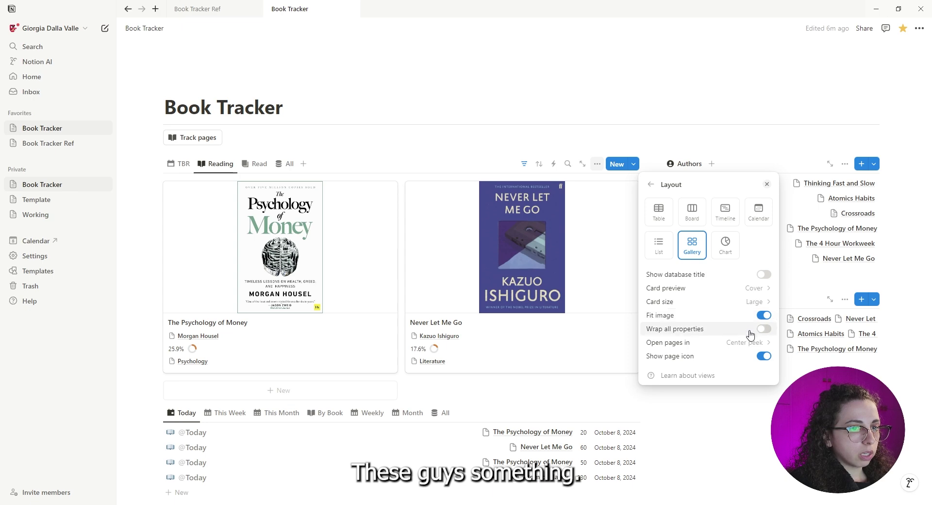
pyautogui.click(754, 302)
pyautogui.click(731, 317)
pyautogui.click(750, 303)
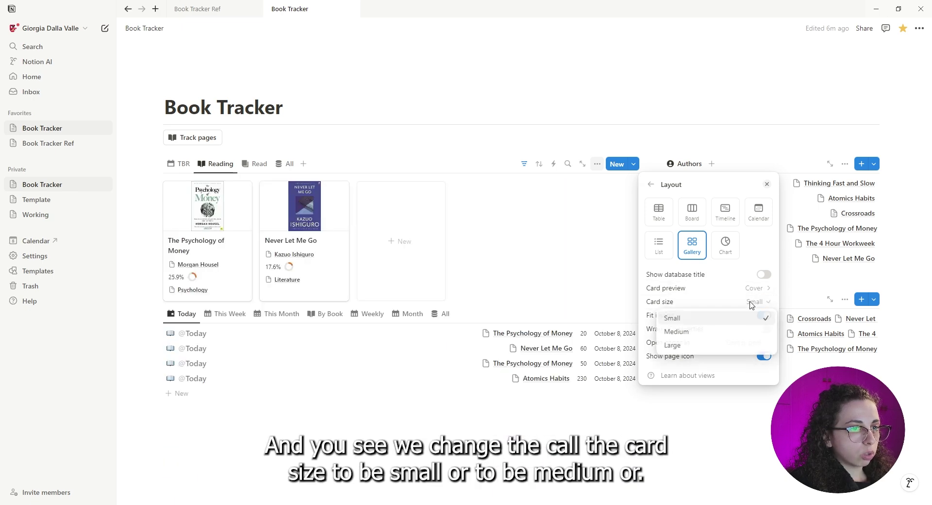
pyautogui.click(724, 333)
pyautogui.click(758, 302)
pyautogui.click(714, 347)
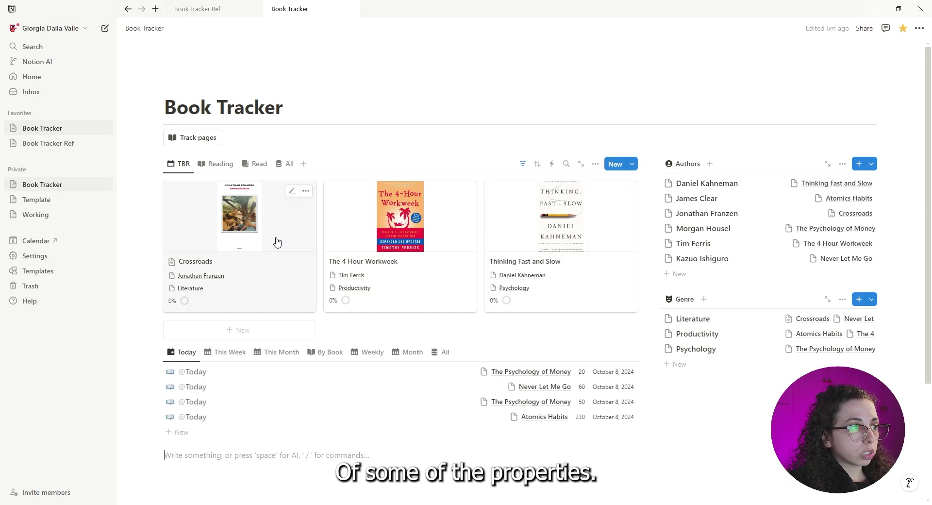
# - Give all six books in the Books database's All view the open book icon
pyautogui.click(290, 164)
pyautogui.click(169, 182)
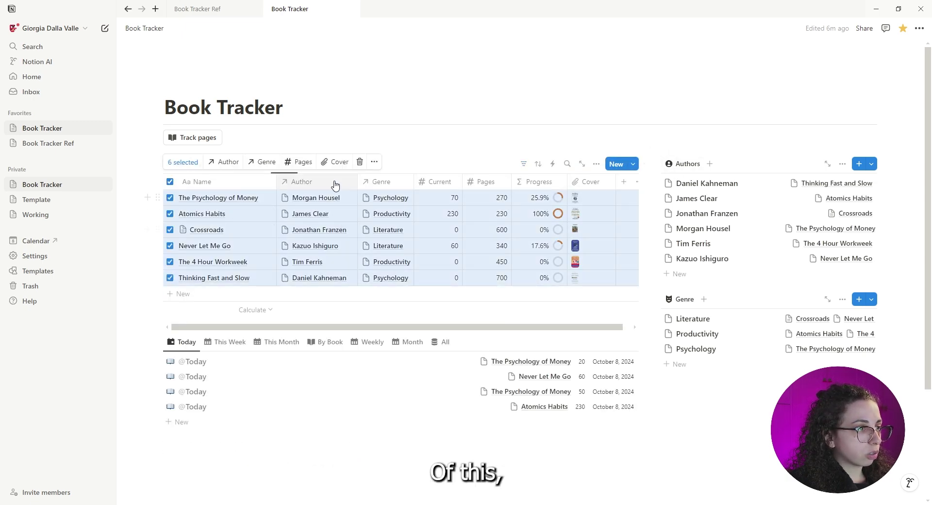
pyautogui.click(372, 164)
pyautogui.moveTo(469, 276)
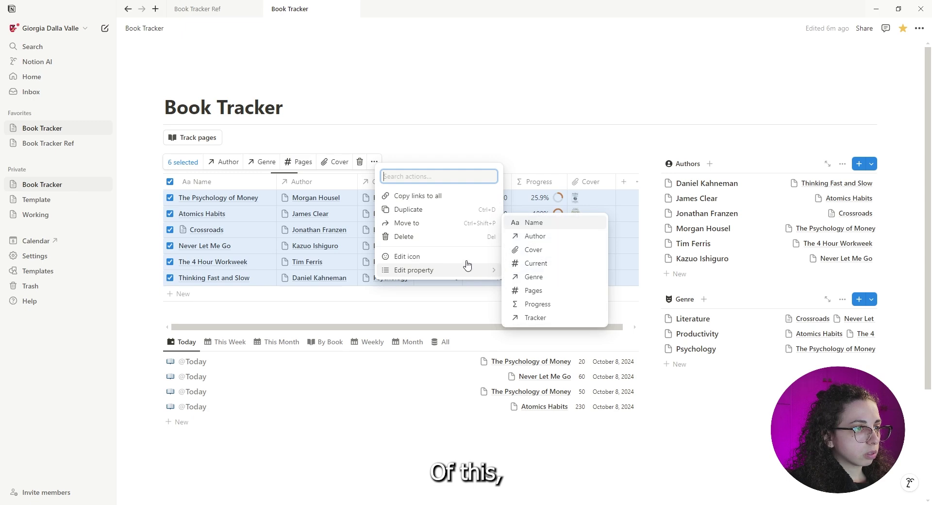
pyautogui.click(464, 257)
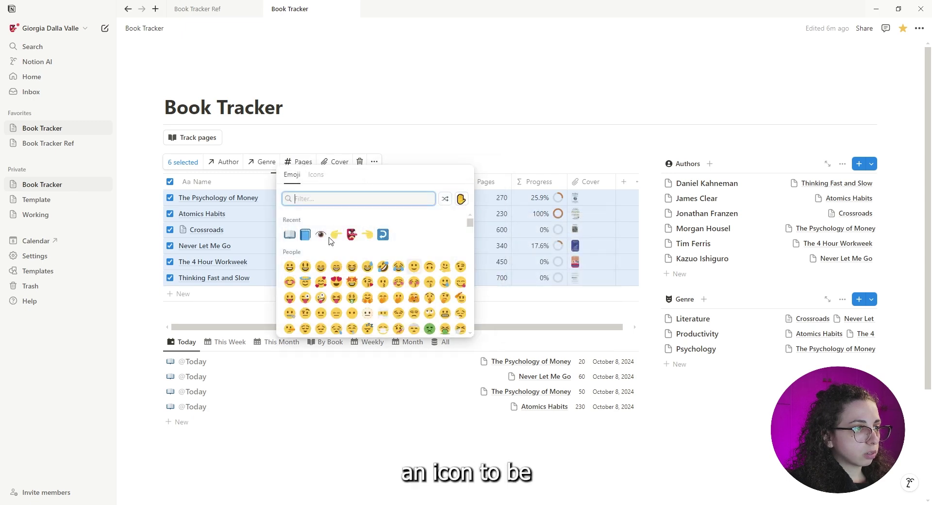
pyautogui.click(314, 176)
pyautogui.write('noo')
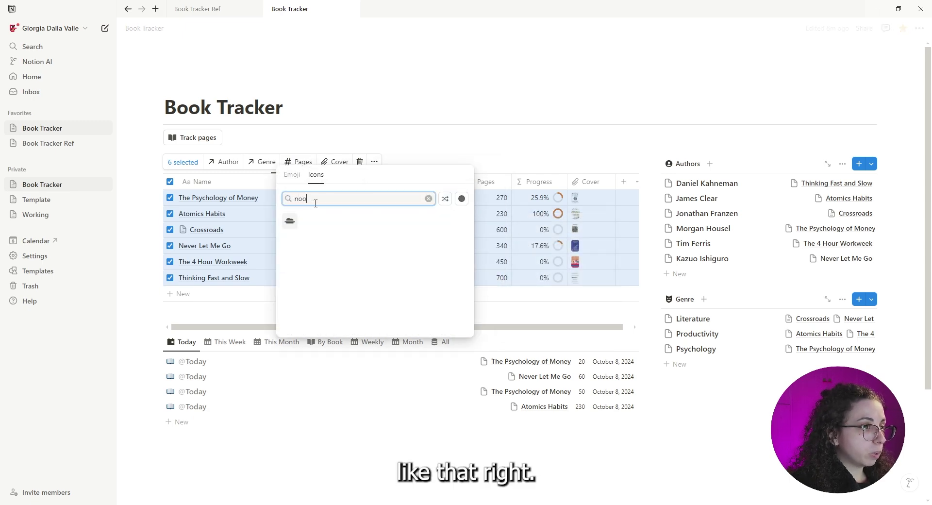
pyautogui.press('BackSpace')
pyautogui.press('BackSpace')
pyautogui.press('BackSpace')
pyautogui.write('book')
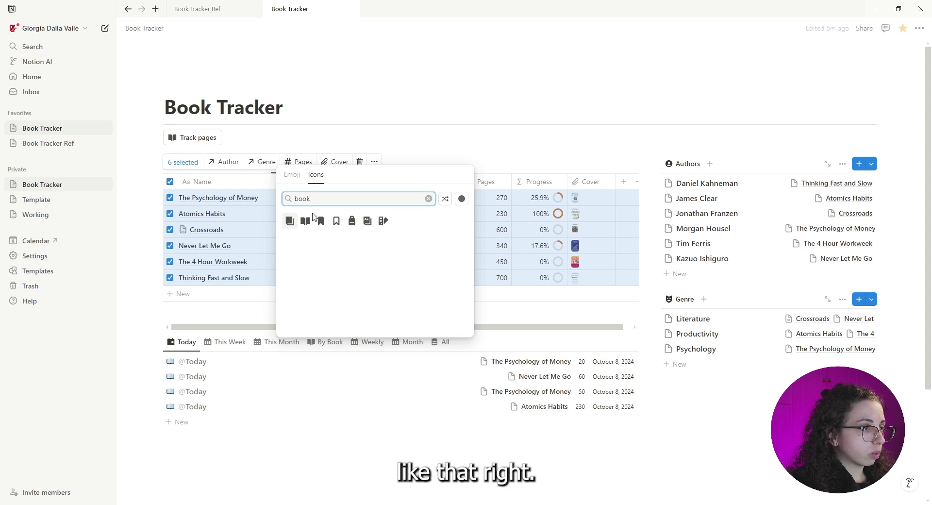
pyautogui.click(305, 221)
pyautogui.press('Escape')
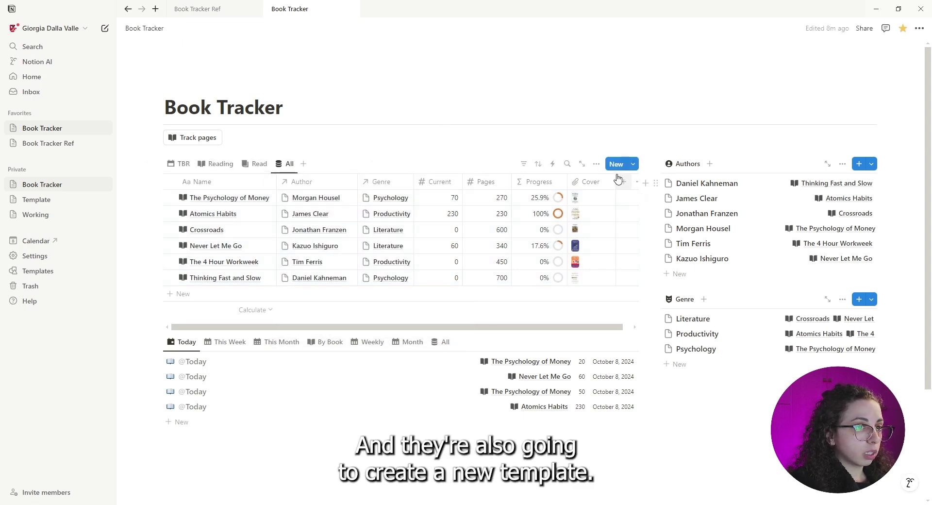
# - Create a new template for the Books database with the open book icon
pyautogui.click(633, 165)
pyautogui.click(573, 227)
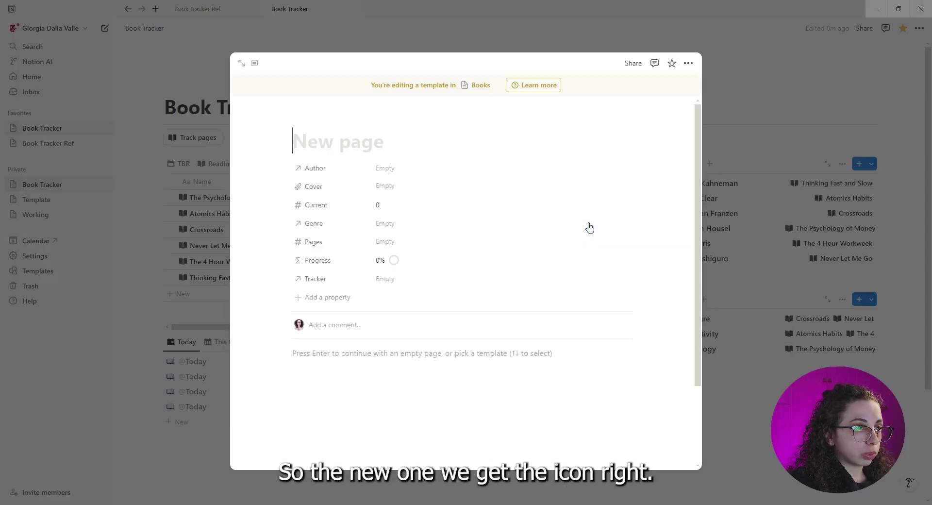
pyautogui.click(315, 122)
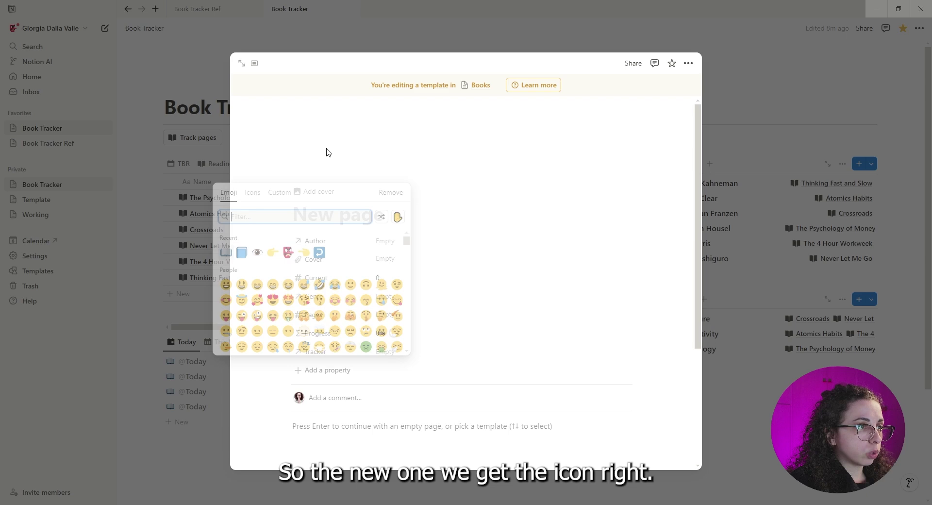
pyautogui.click(256, 201)
pyautogui.click(227, 252)
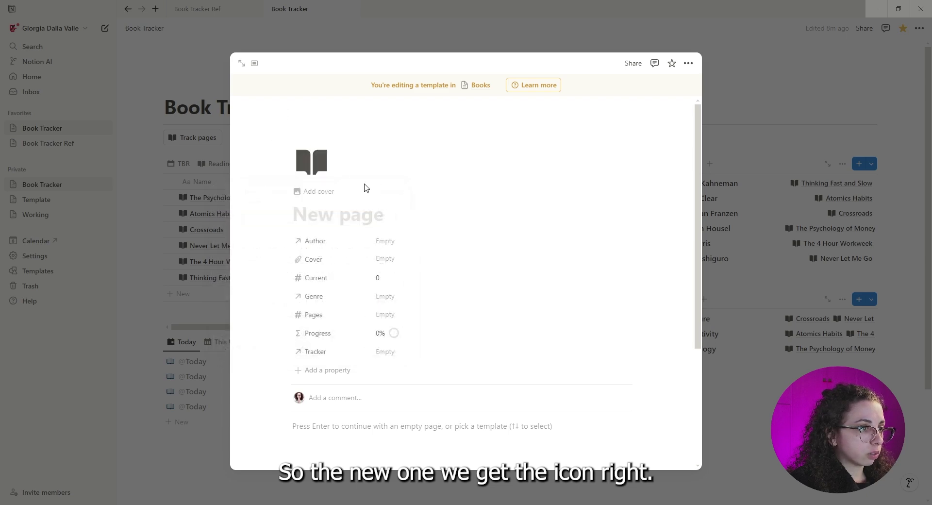
pyautogui.click(731, 463)
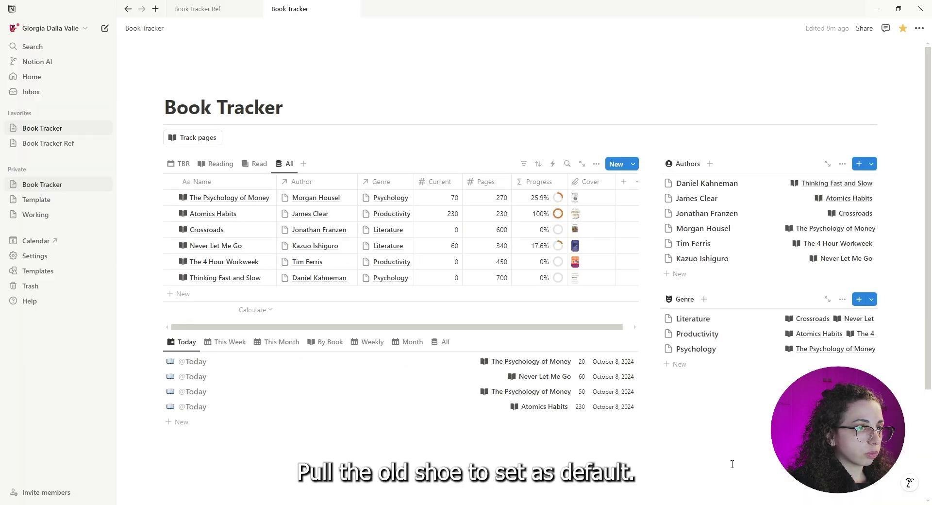
# - Set the New page template with the open book icon as the default template of the Books database
pyautogui.click(633, 163)
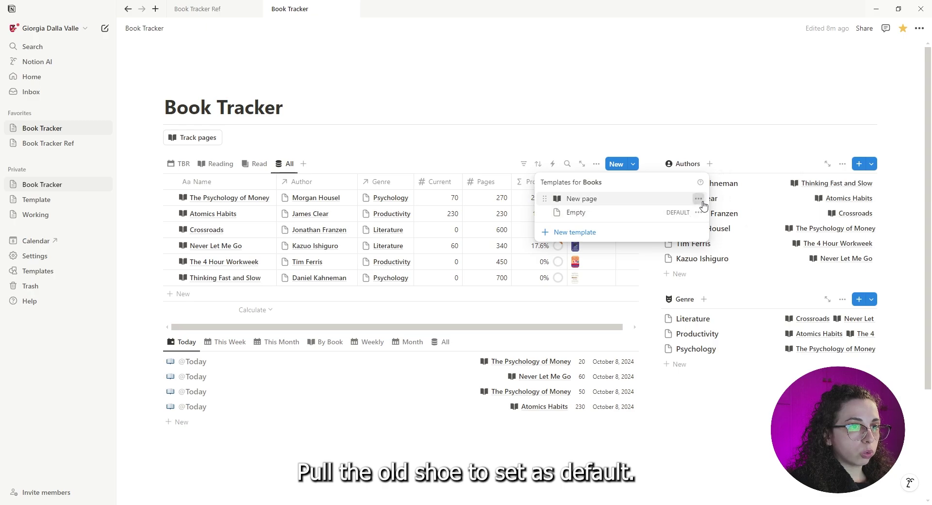
pyautogui.click(698, 199)
pyautogui.click(750, 185)
pyautogui.click(479, 262)
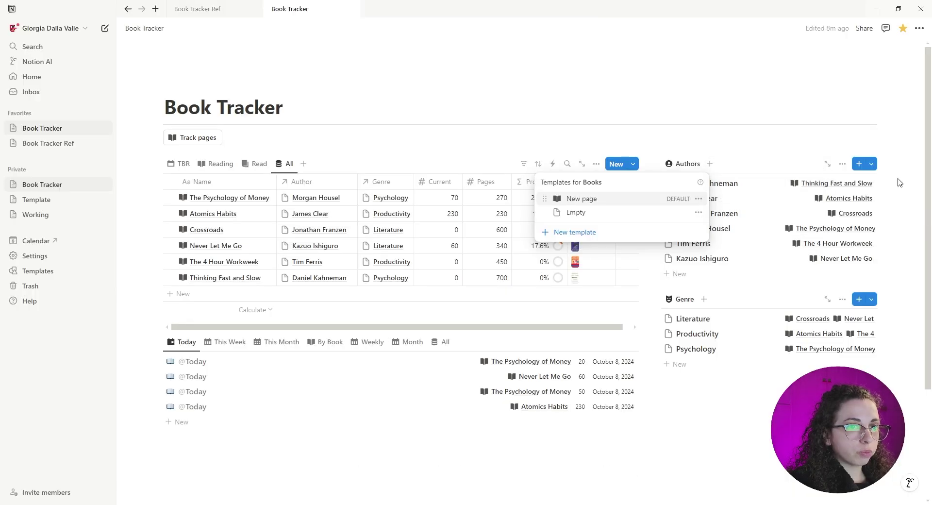
pyautogui.click(899, 181)
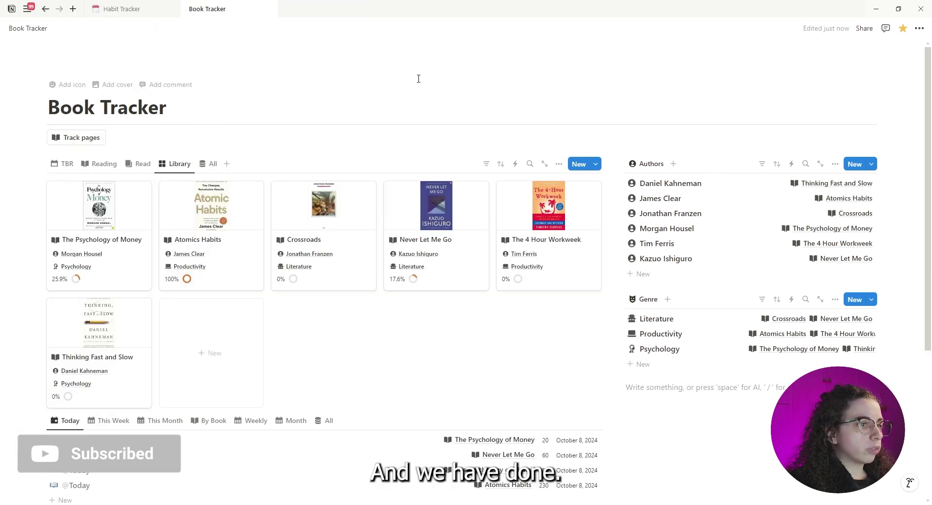
# - Add an icon to the Book Tracker page, trying the dark closed book icon and choosing the red goblin emoji
pyautogui.scroll(-5, 458, 293)
pyautogui.scroll(5, 458, 294)
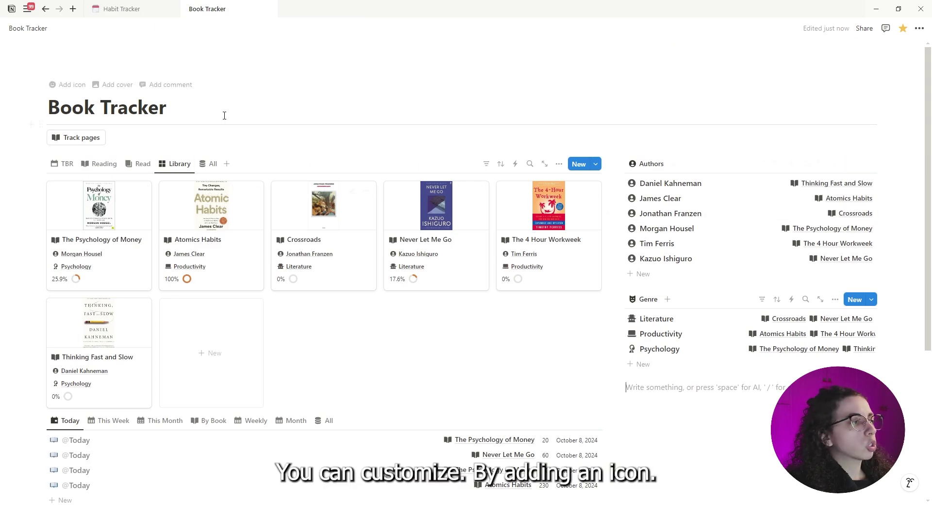
pyautogui.click(73, 85)
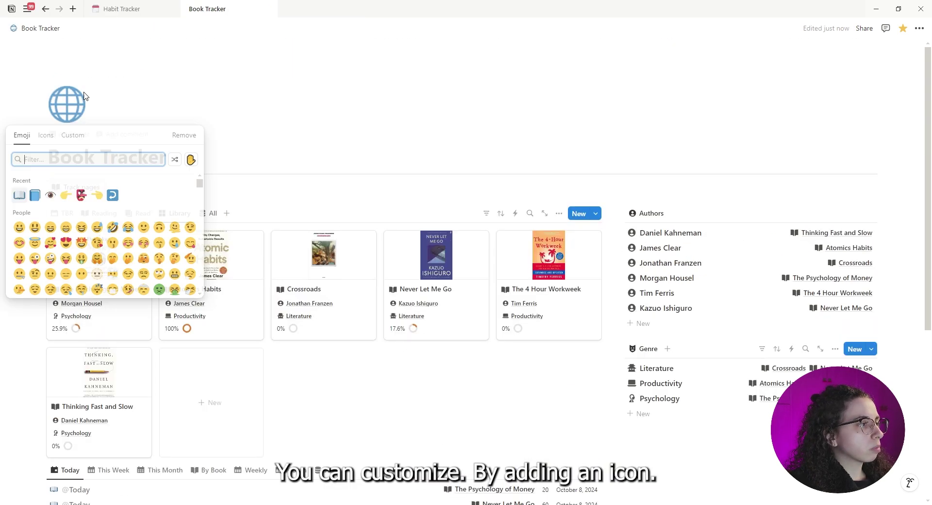
pyautogui.click(54, 139)
pyautogui.click(90, 194)
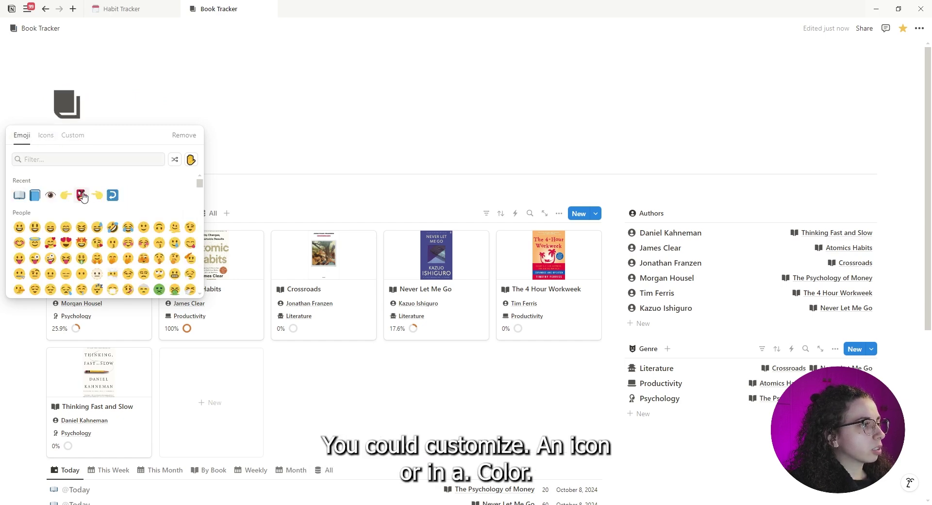
pyautogui.click(81, 195)
# - Add a cover to the Book Tracker page and open the options for changing it
pyautogui.click(90, 142)
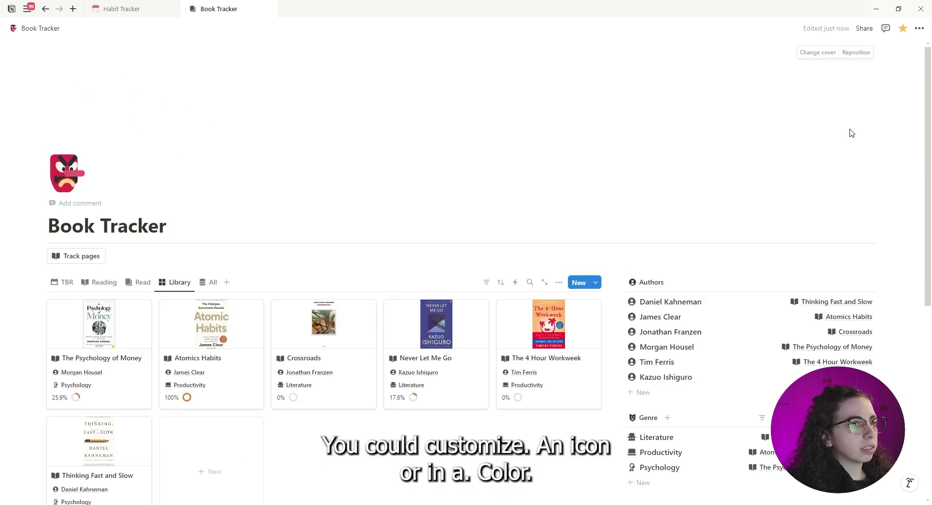
pyautogui.click(820, 52)
pyautogui.click(767, 70)
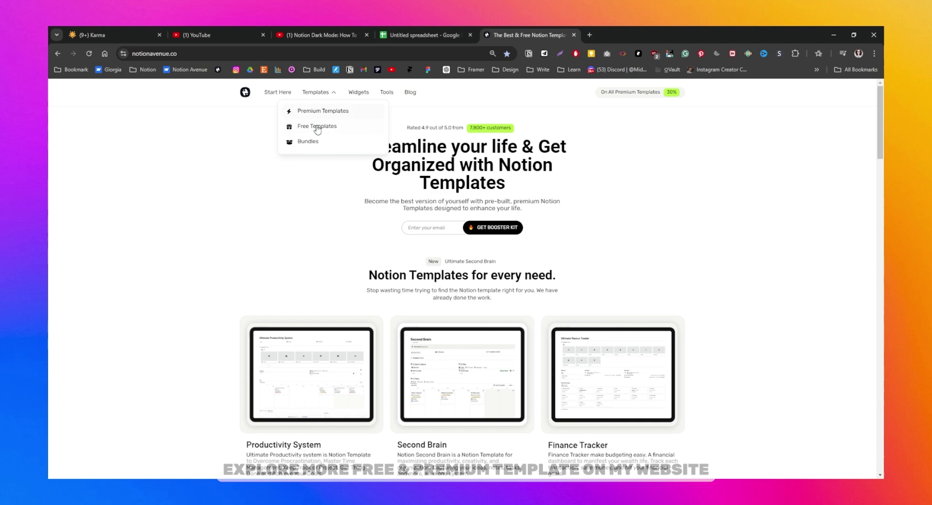
# - In the browser, open notionavenue.co's free templates and browse the Personal, Work, Finance, Productivity and Student categories
pyautogui.click(313, 126)
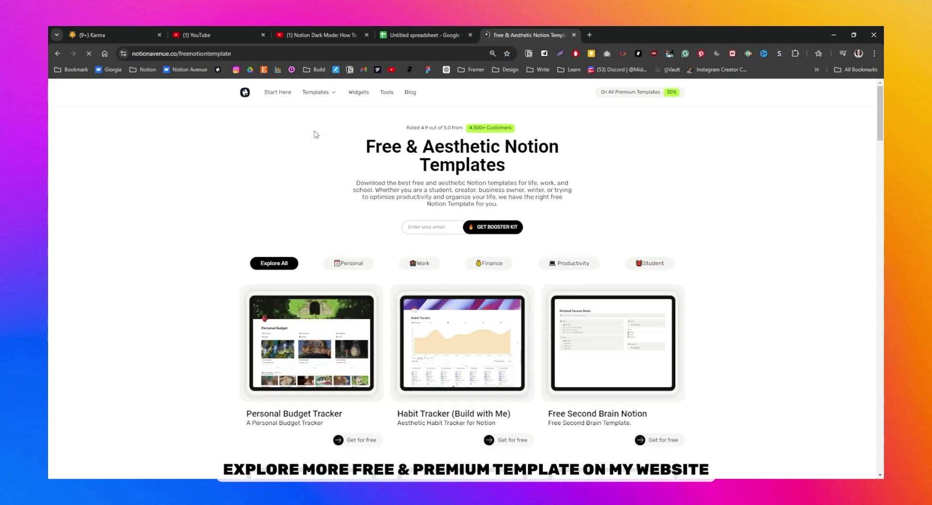
pyautogui.click(350, 263)
pyautogui.click(420, 263)
pyautogui.click(489, 264)
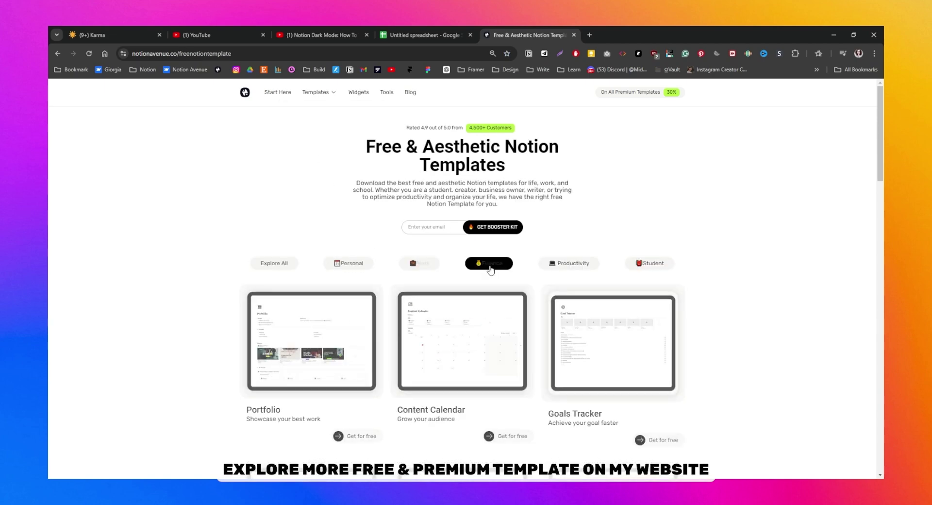
pyautogui.click(571, 264)
pyautogui.click(647, 263)
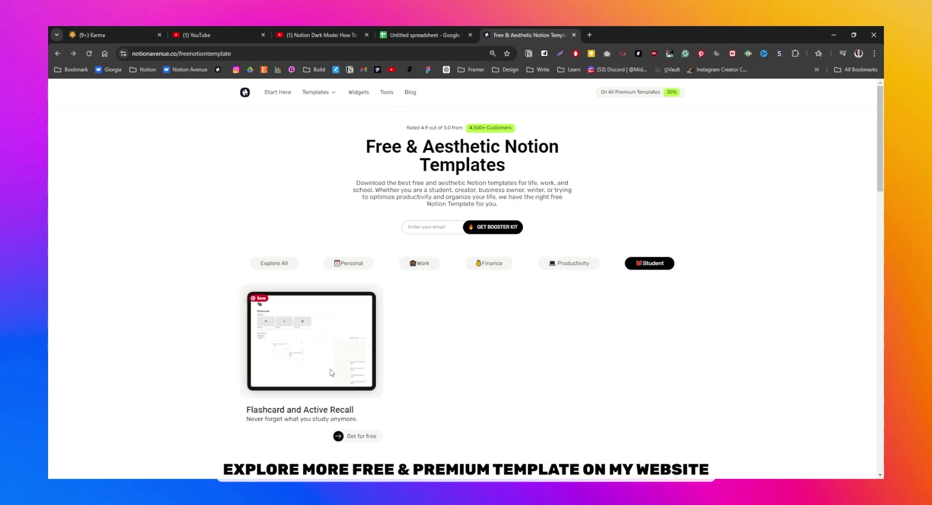